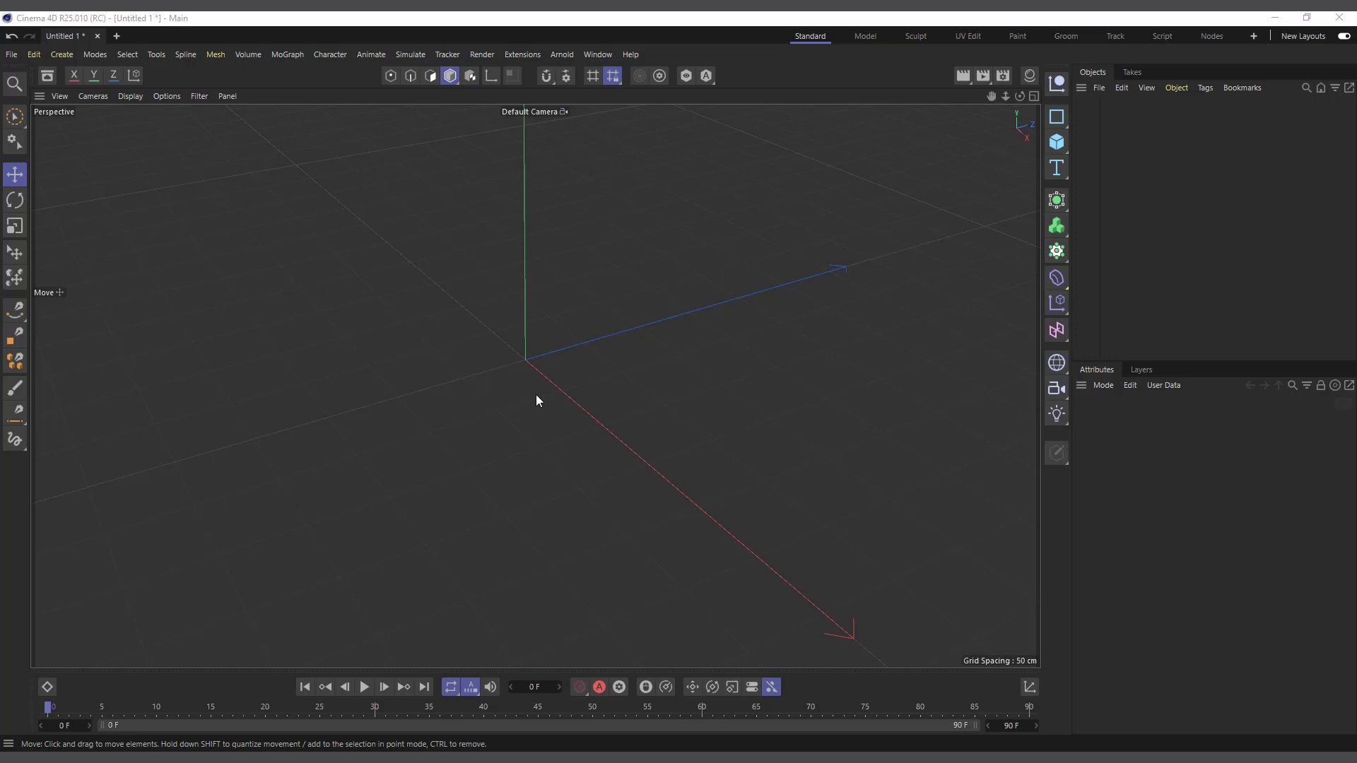
# Step: Open the MoGraph menu listing the objects that can be added to the empty scene
pyautogui.click(284, 56)
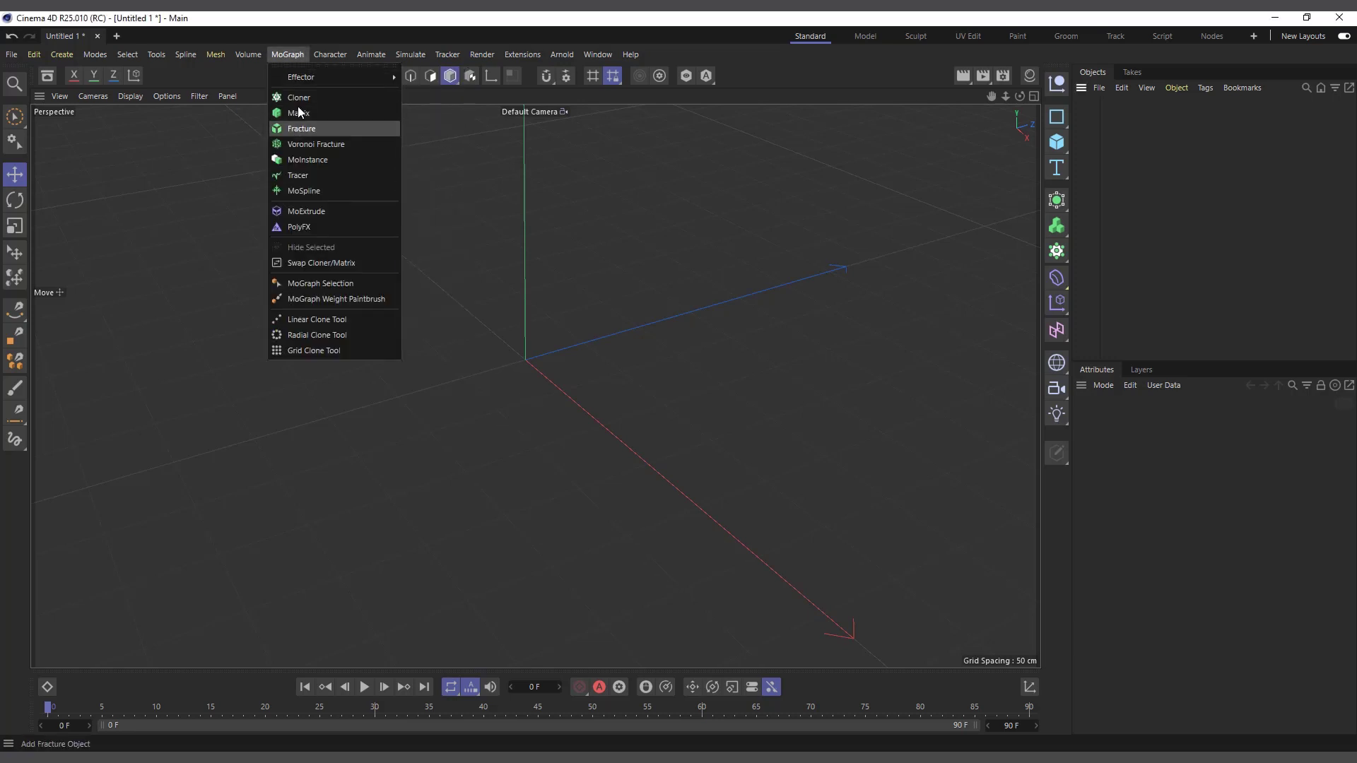
# Step: Add a Matrix object, a 40 × 1 × 40 grid of 10.5 cm cubes, and inspect it
pyautogui.click(306, 120)
pyautogui.keyDown('alt'); pyautogui.moveTo(680, 396); pyautogui.dragTo(689, 281); pyautogui.keyUp('alt')
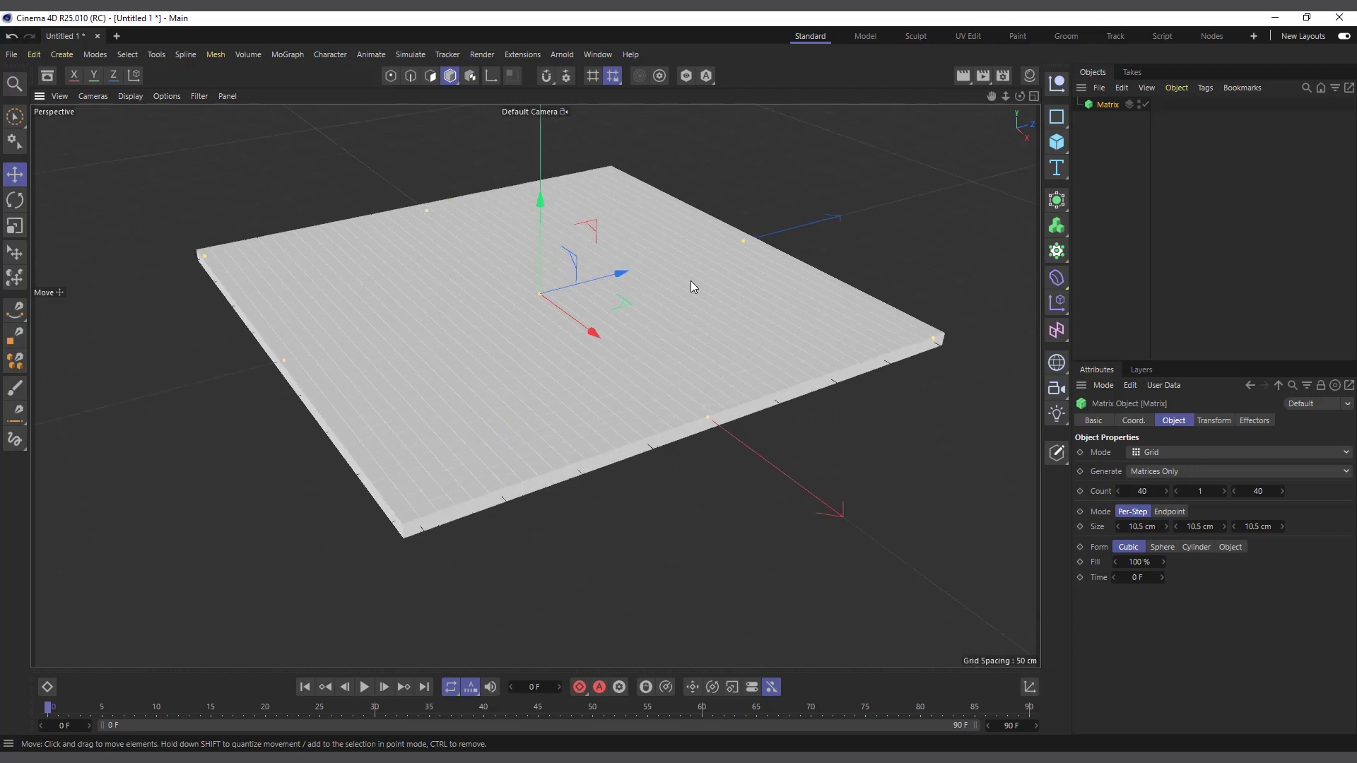
pyautogui.scroll(2, 636, 272)
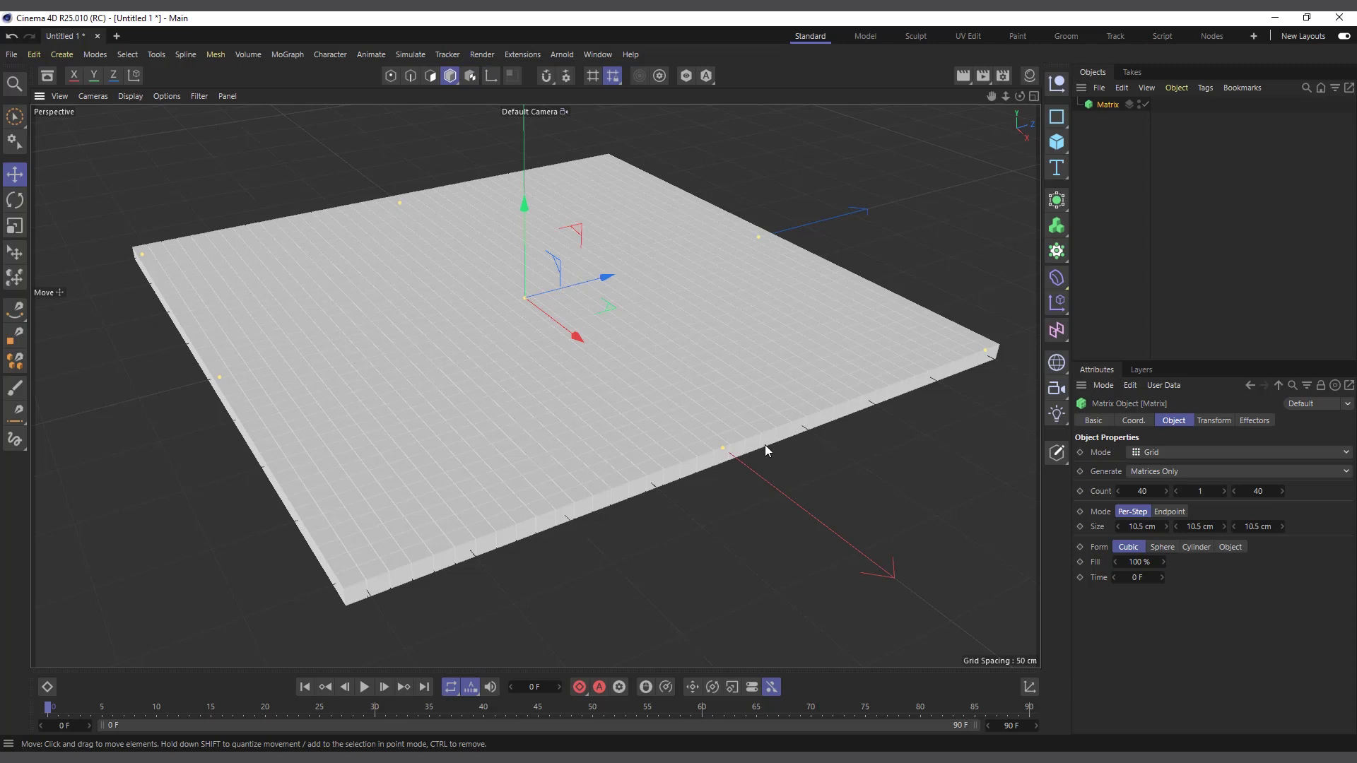
pyautogui.scroll(-3, 661, 461)
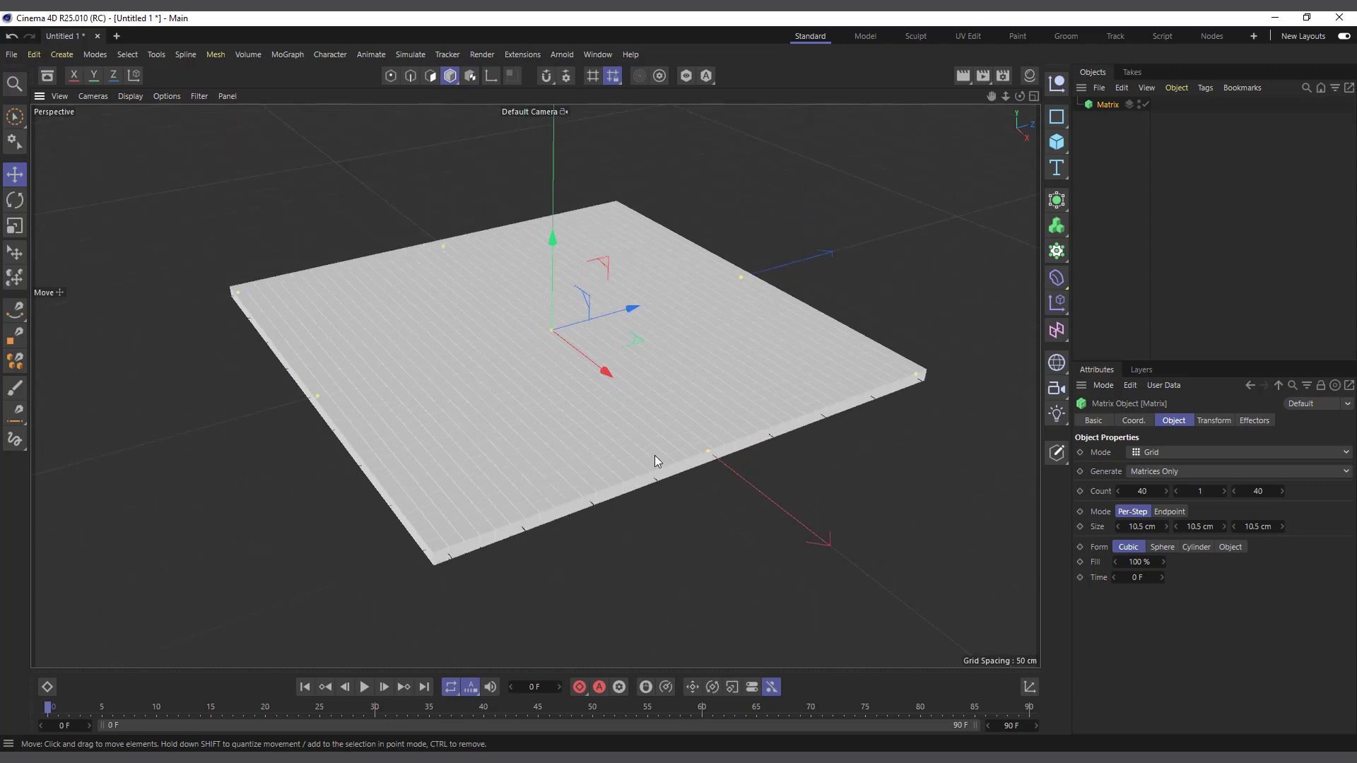
pyautogui.scroll(1, 574, 452)
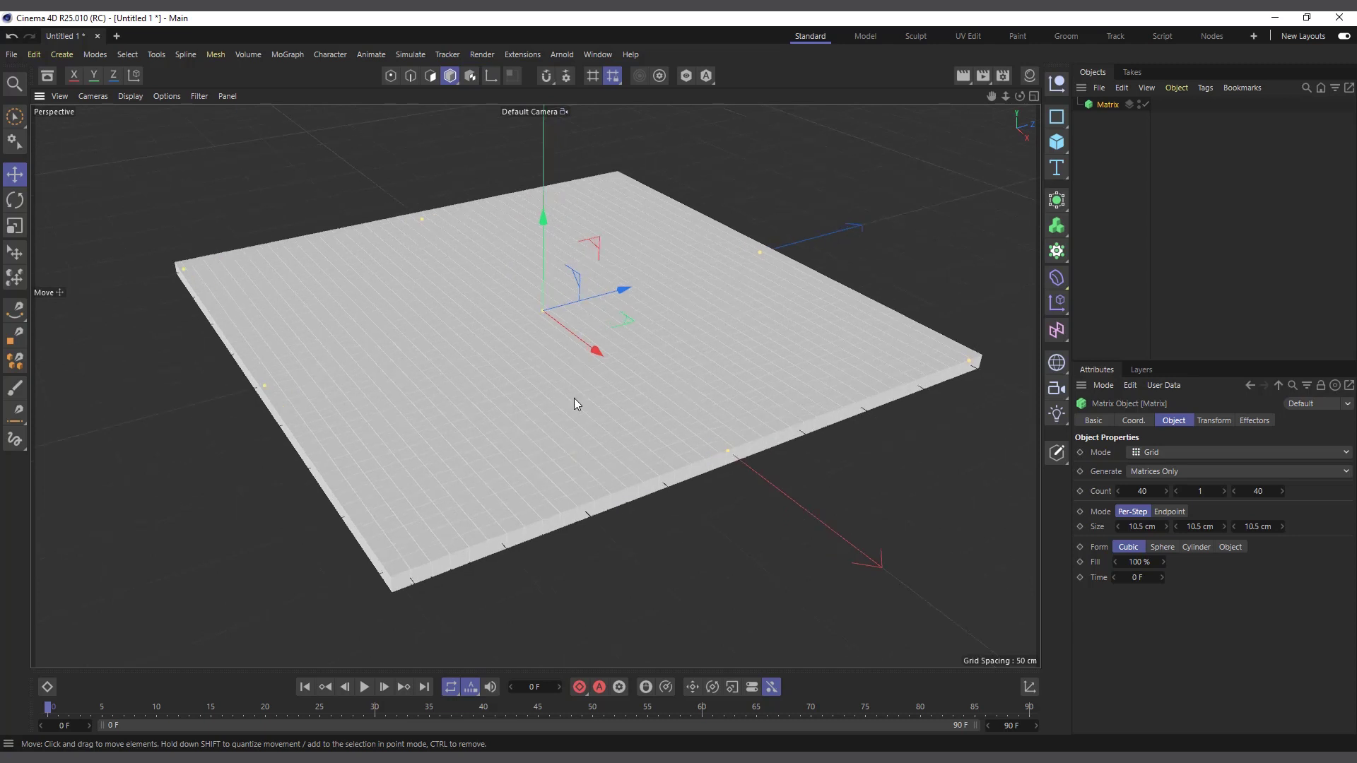
pyautogui.scroll(1, 574, 397)
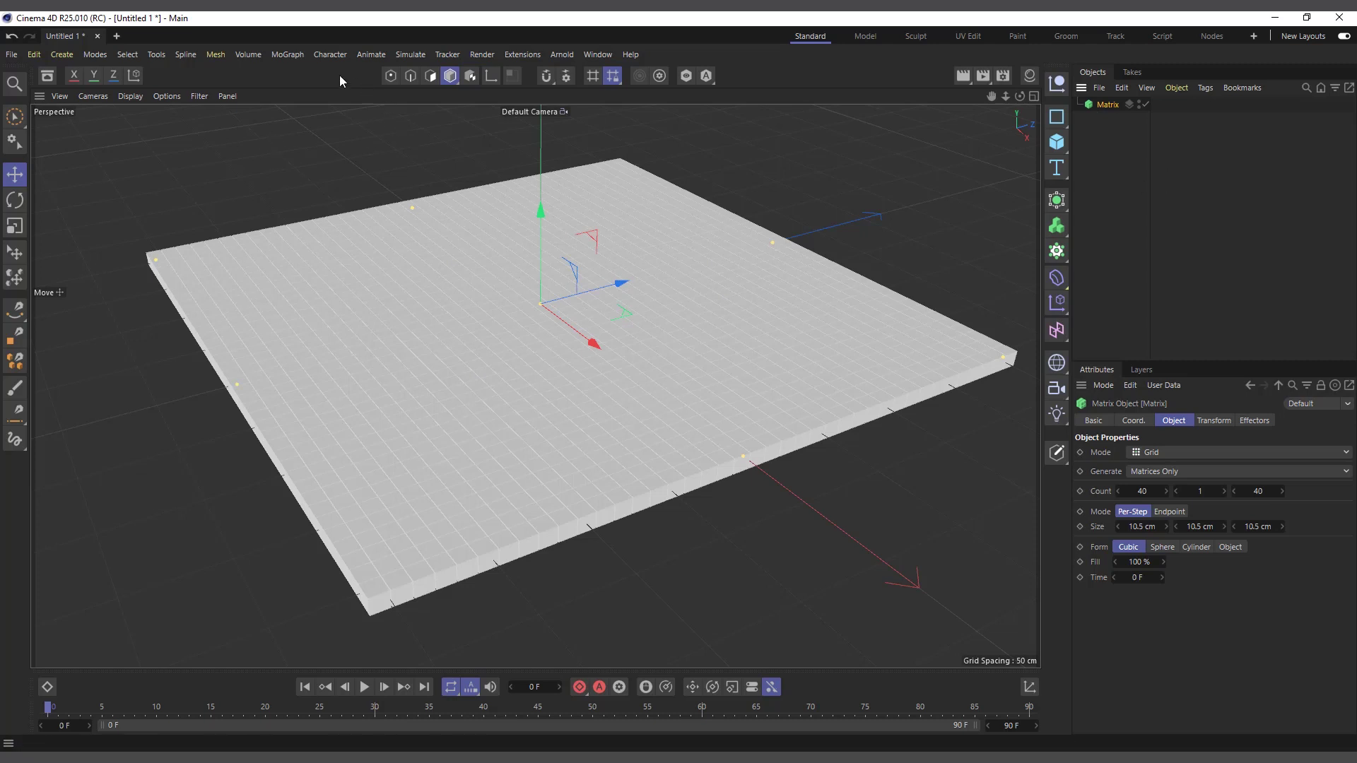
pyautogui.click(286, 53)
pyautogui.moveTo(292, 80)
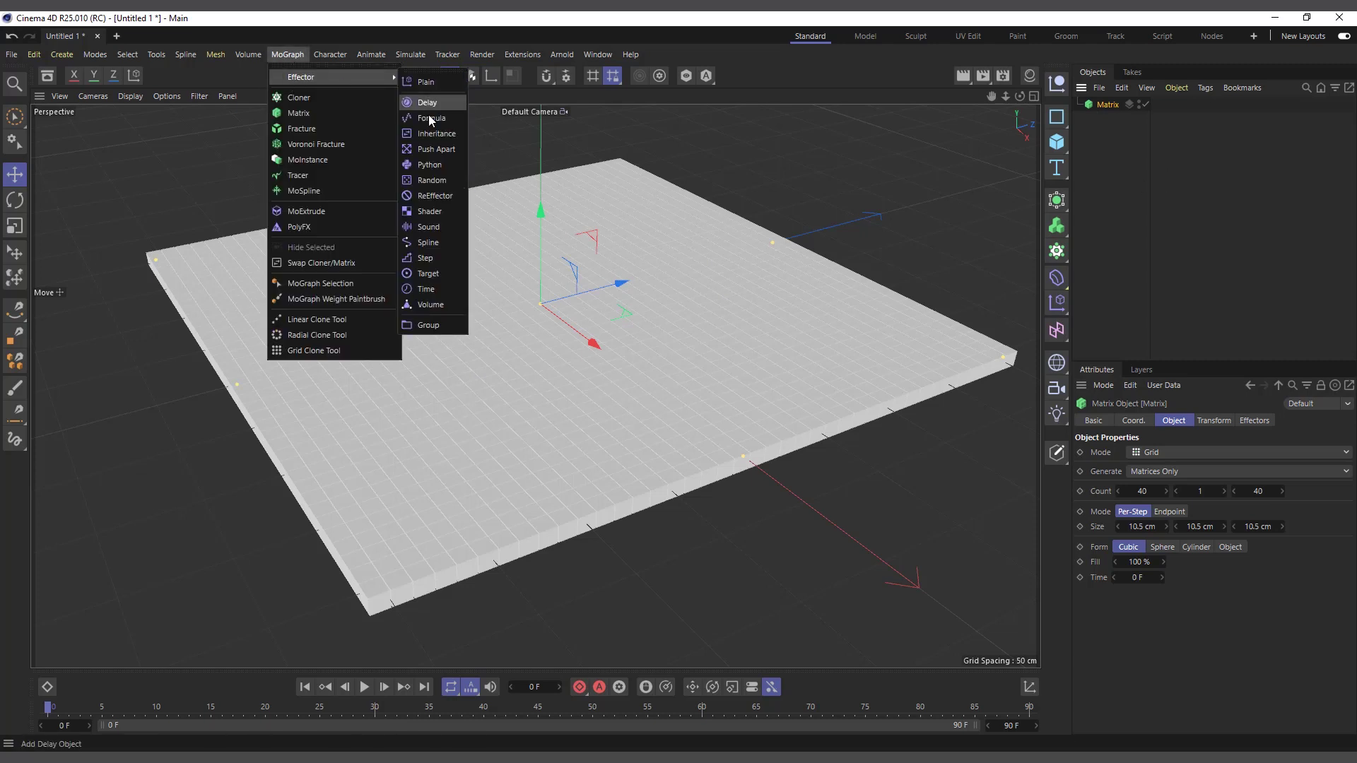
pyautogui.click(452, 181)
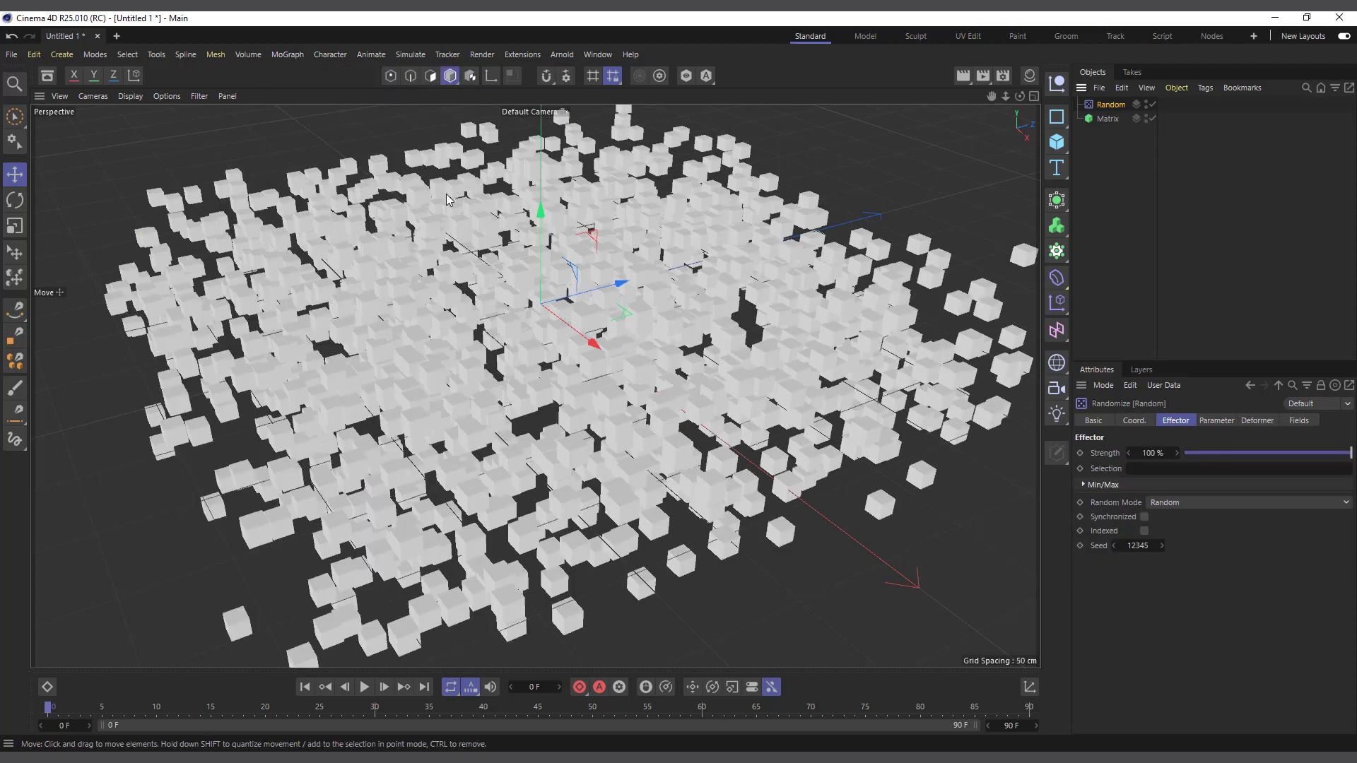
pyautogui.press('Delete')
pyautogui.click(1110, 105)
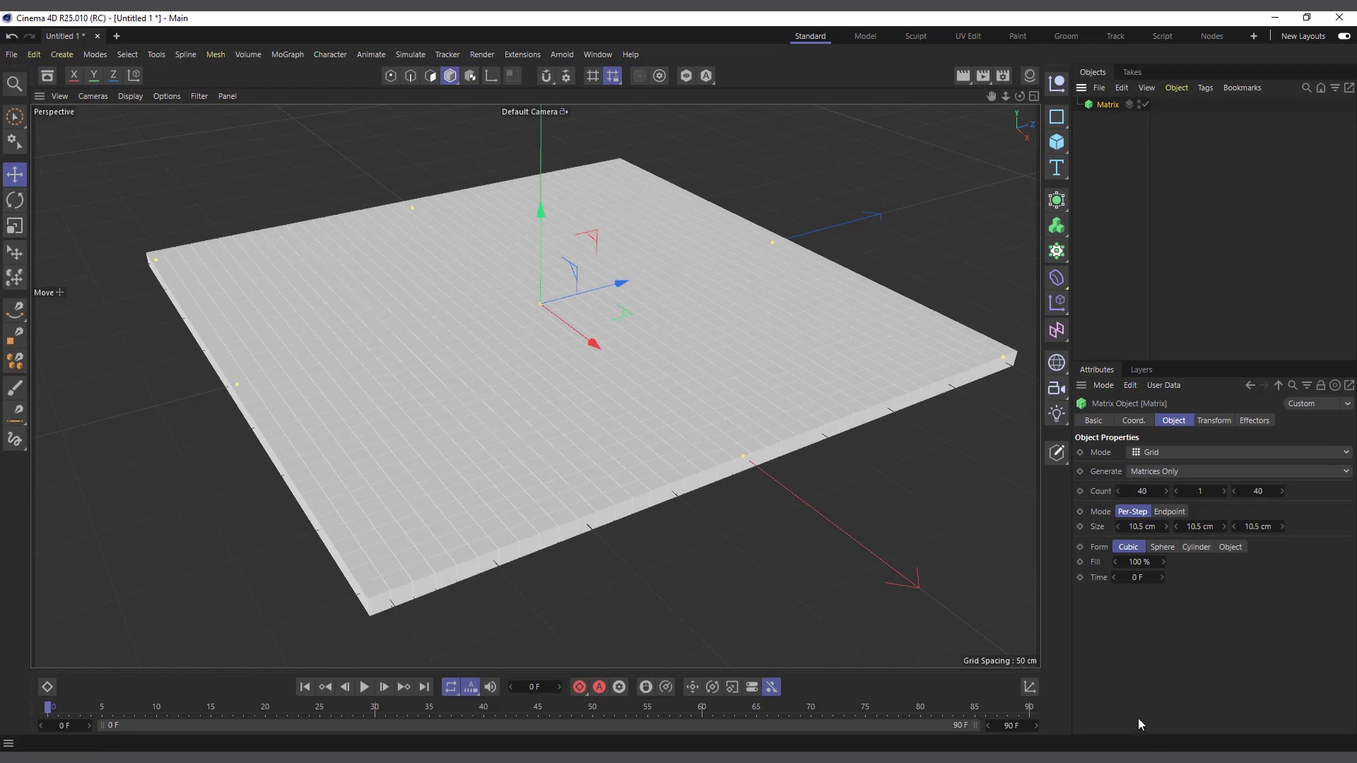
pyautogui.click(1148, 456)
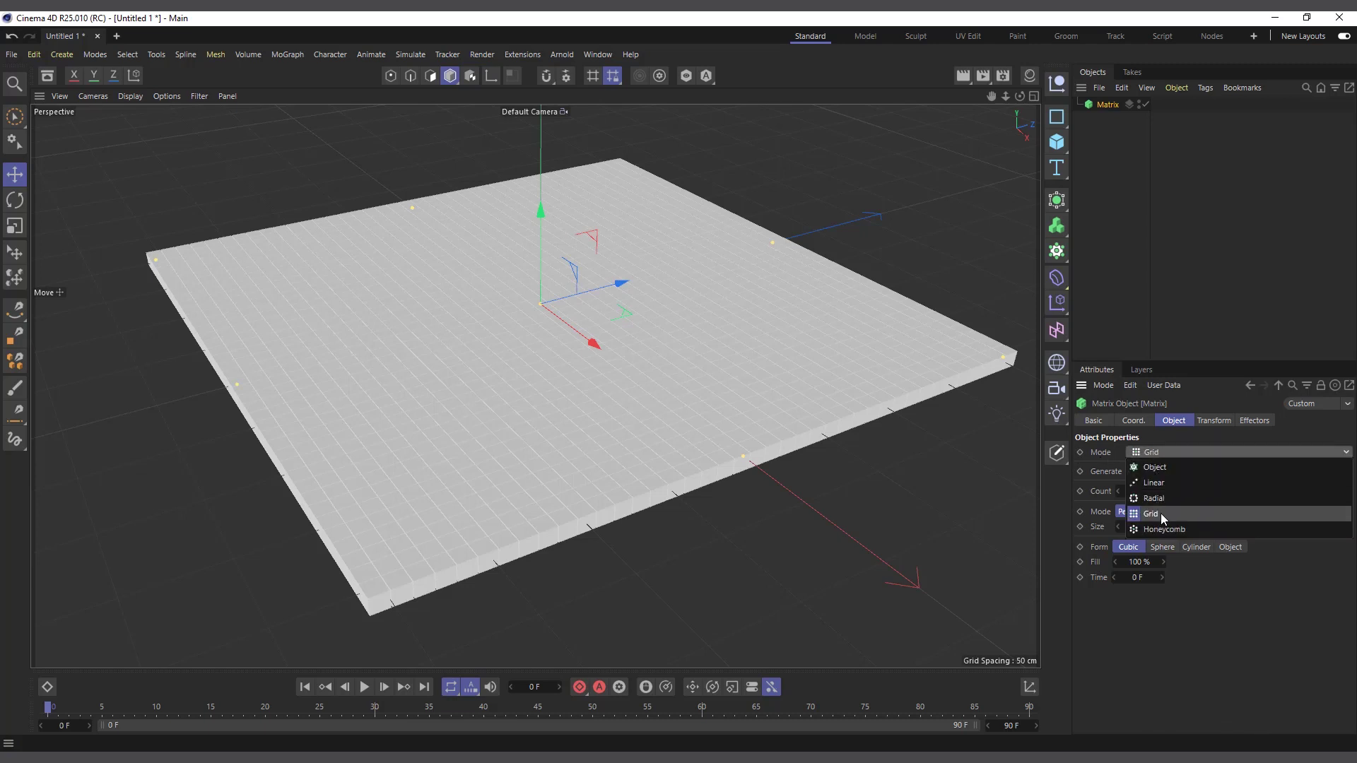
# Step: Change the Matrix Mode from Grid to Object, leaving no cubes in the viewport
pyautogui.click(1197, 662)
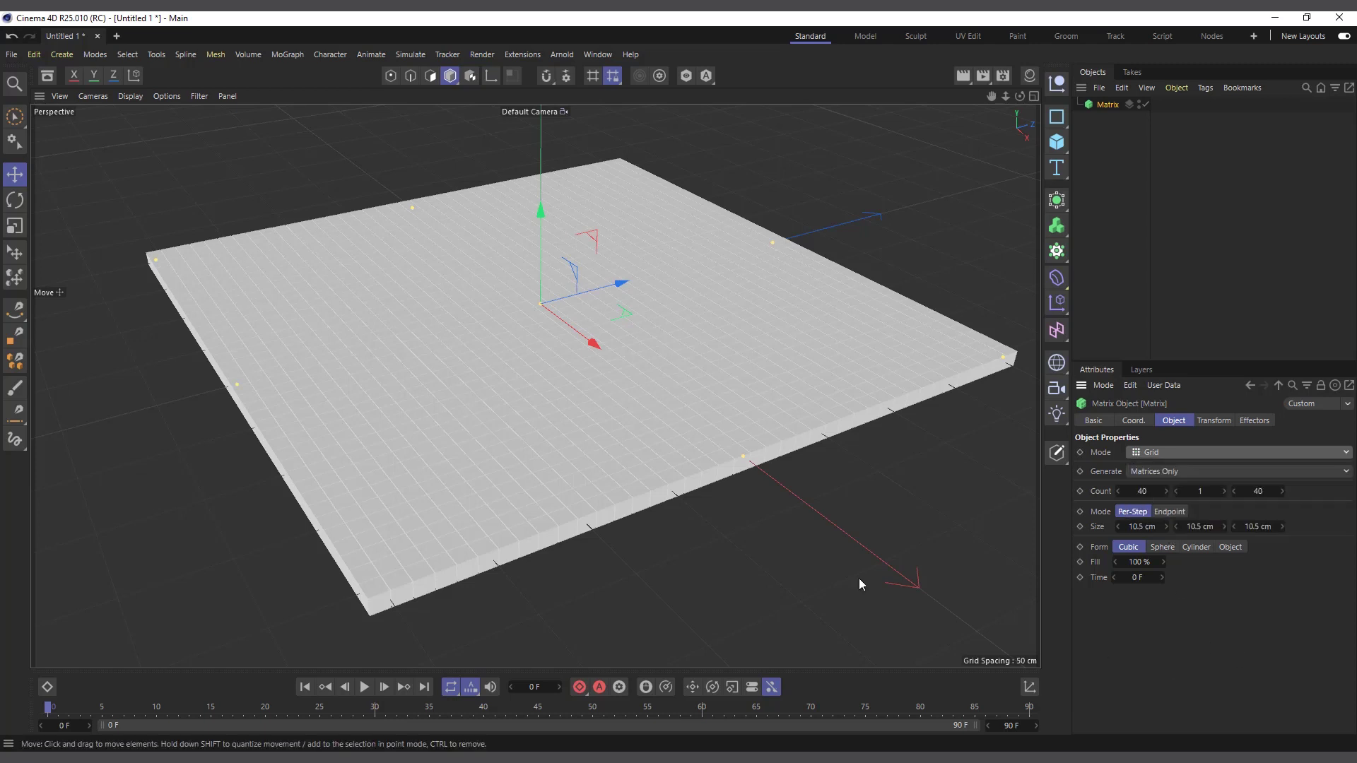
pyautogui.scroll(1, 694, 475)
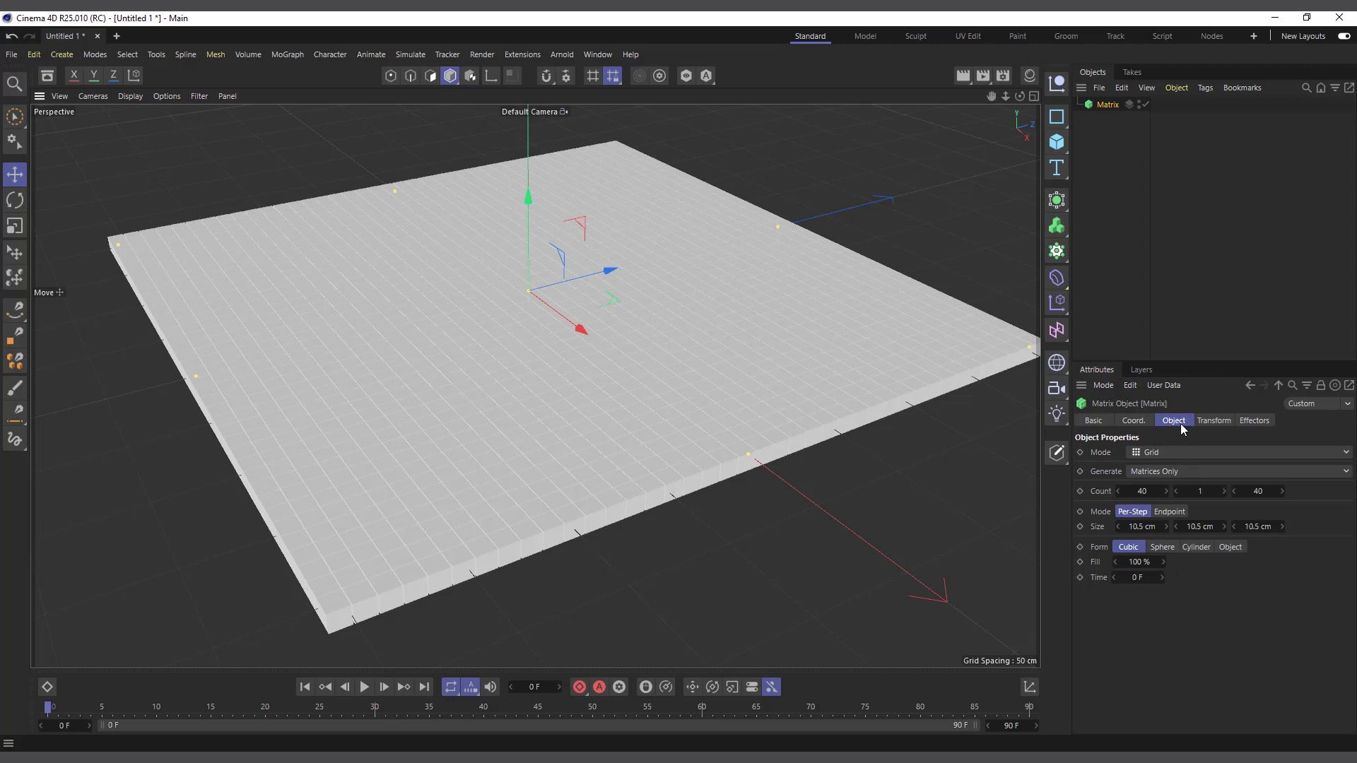
pyautogui.click(1169, 451)
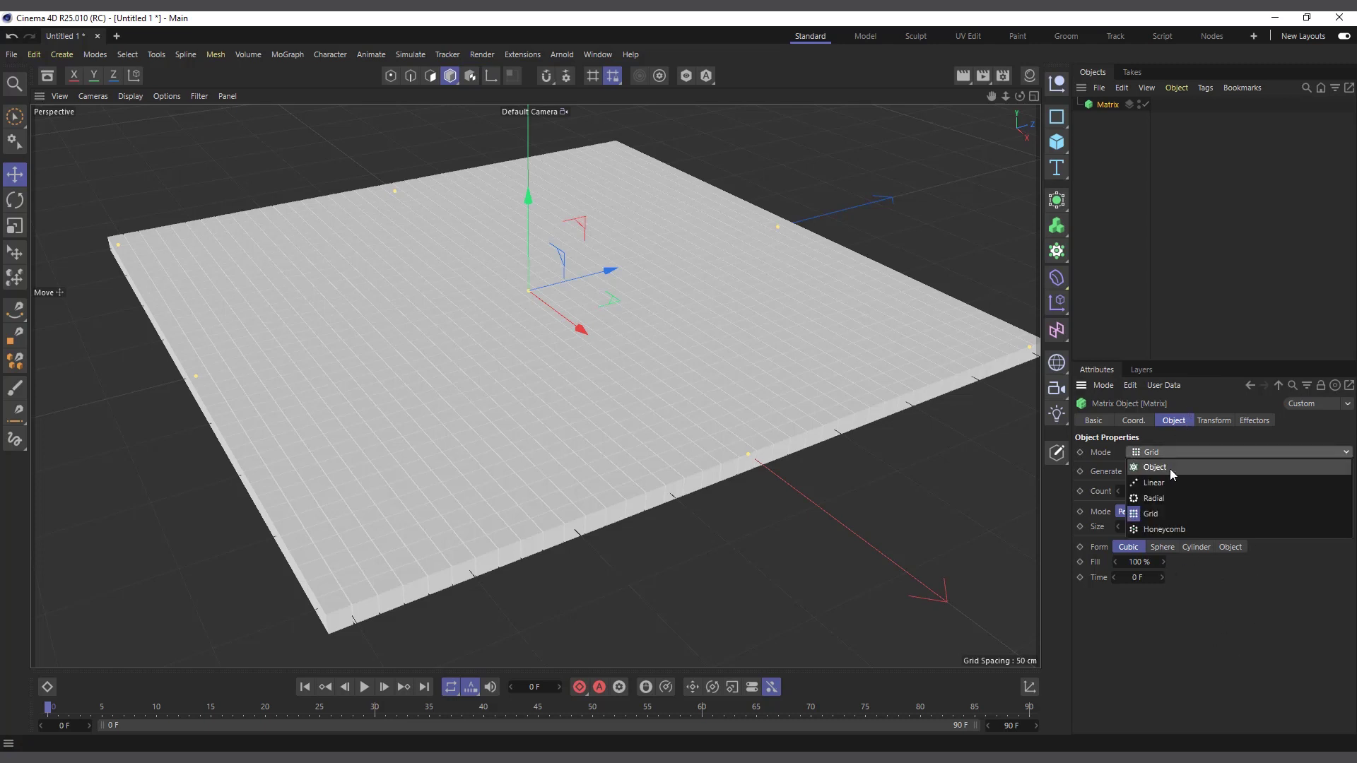
pyautogui.click(1170, 470)
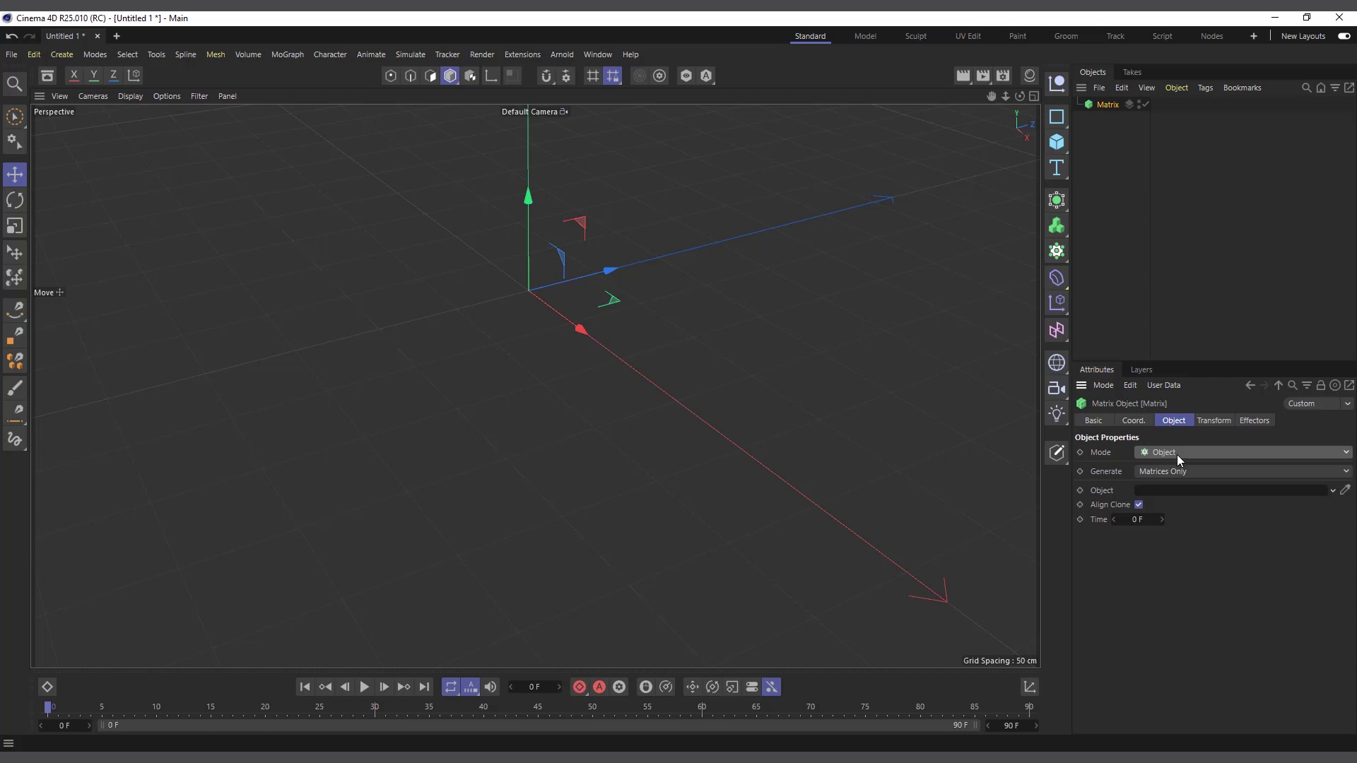
pyautogui.click(1177, 456)
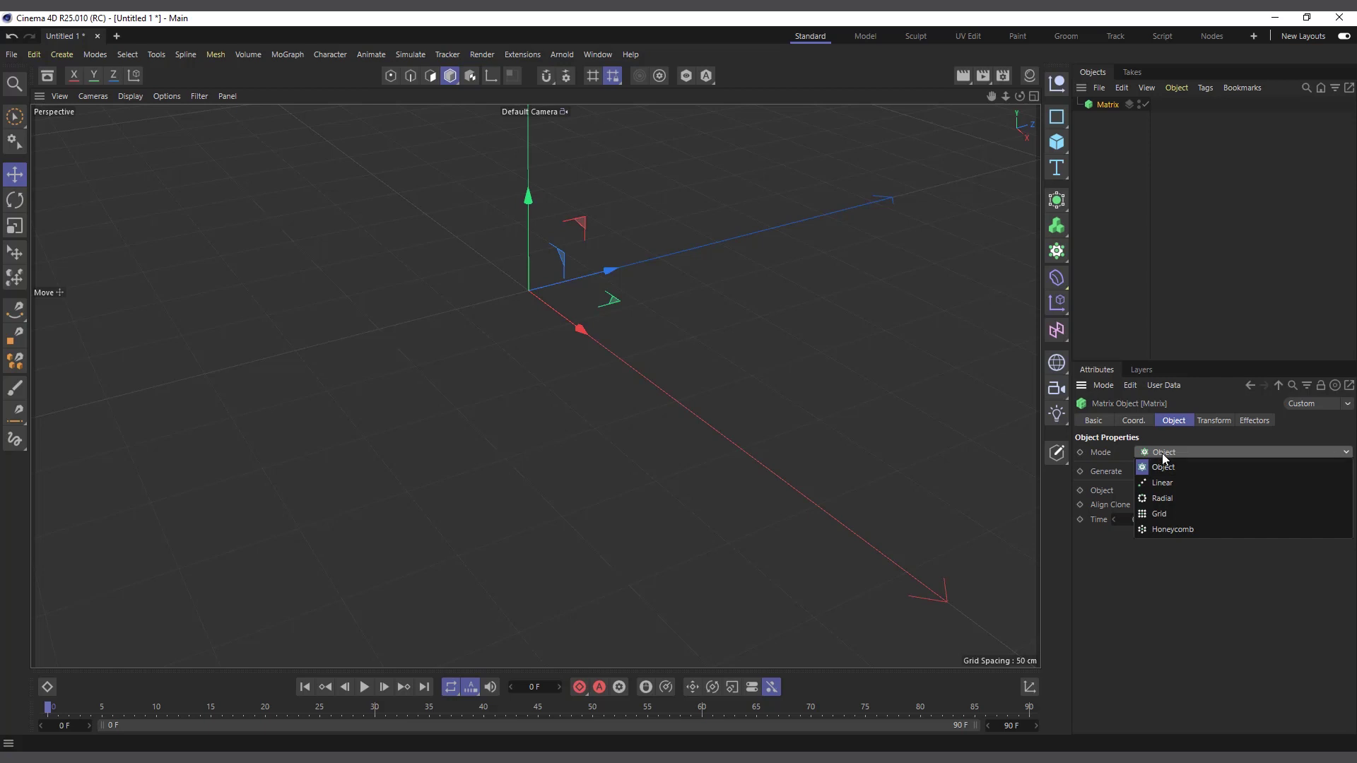
pyautogui.click(1165, 459)
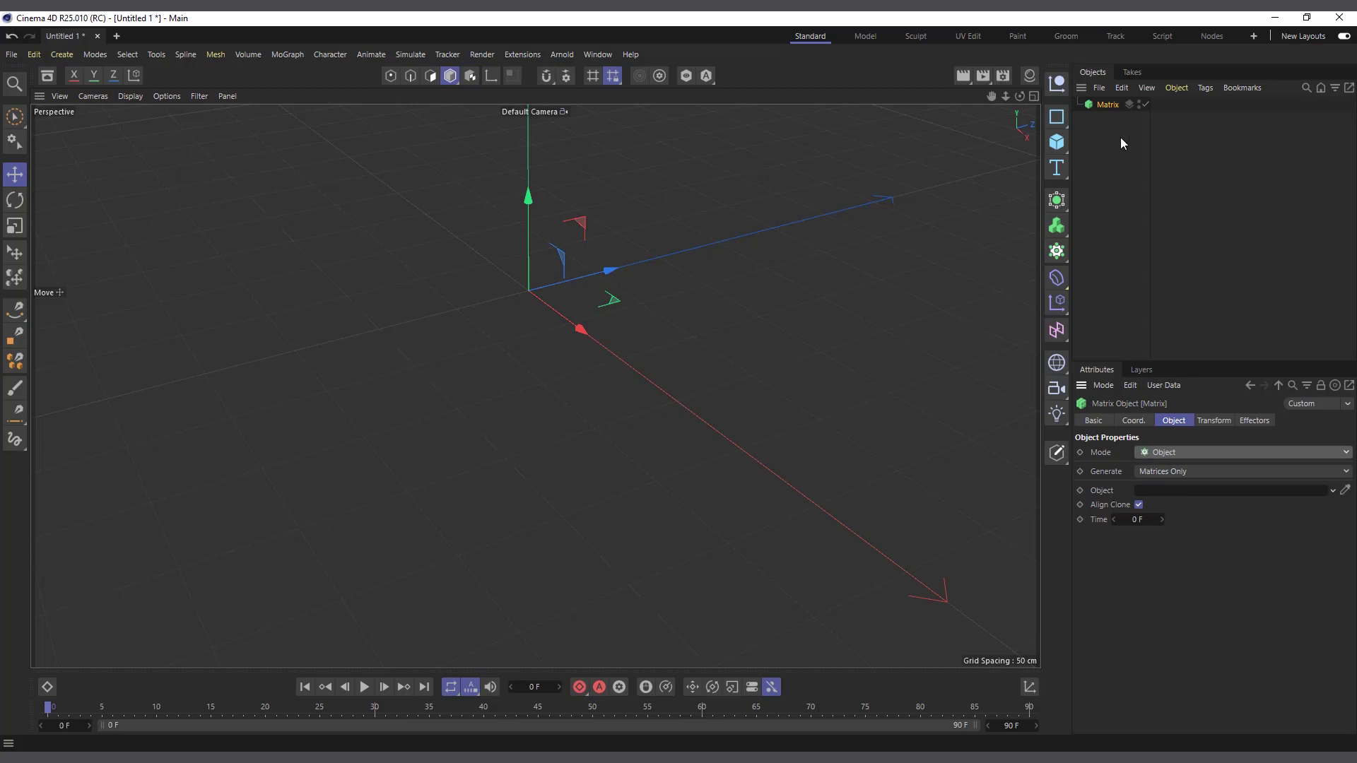
# Step: Set the Matrix Generate option to Thinking Particles and its Mode back to Grid
pyautogui.click(1157, 469)
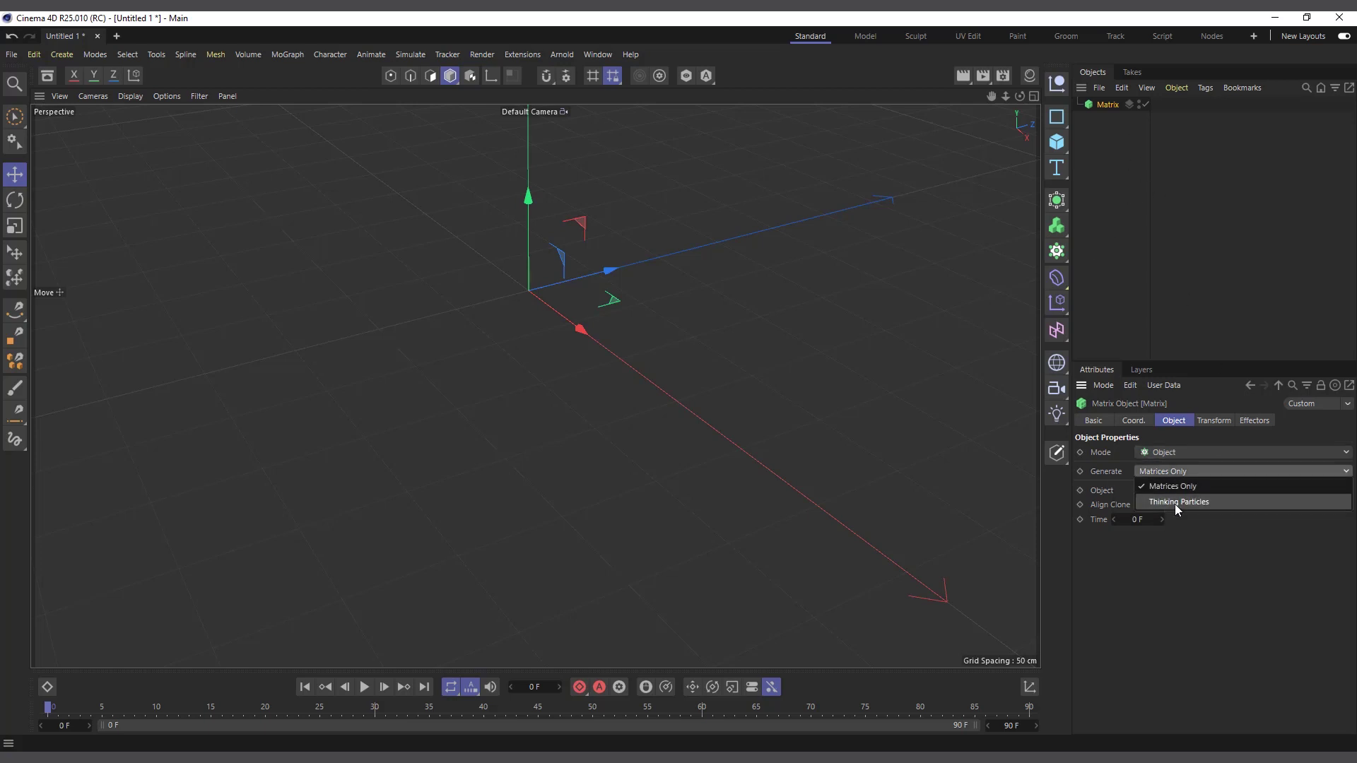
pyautogui.click(1174, 503)
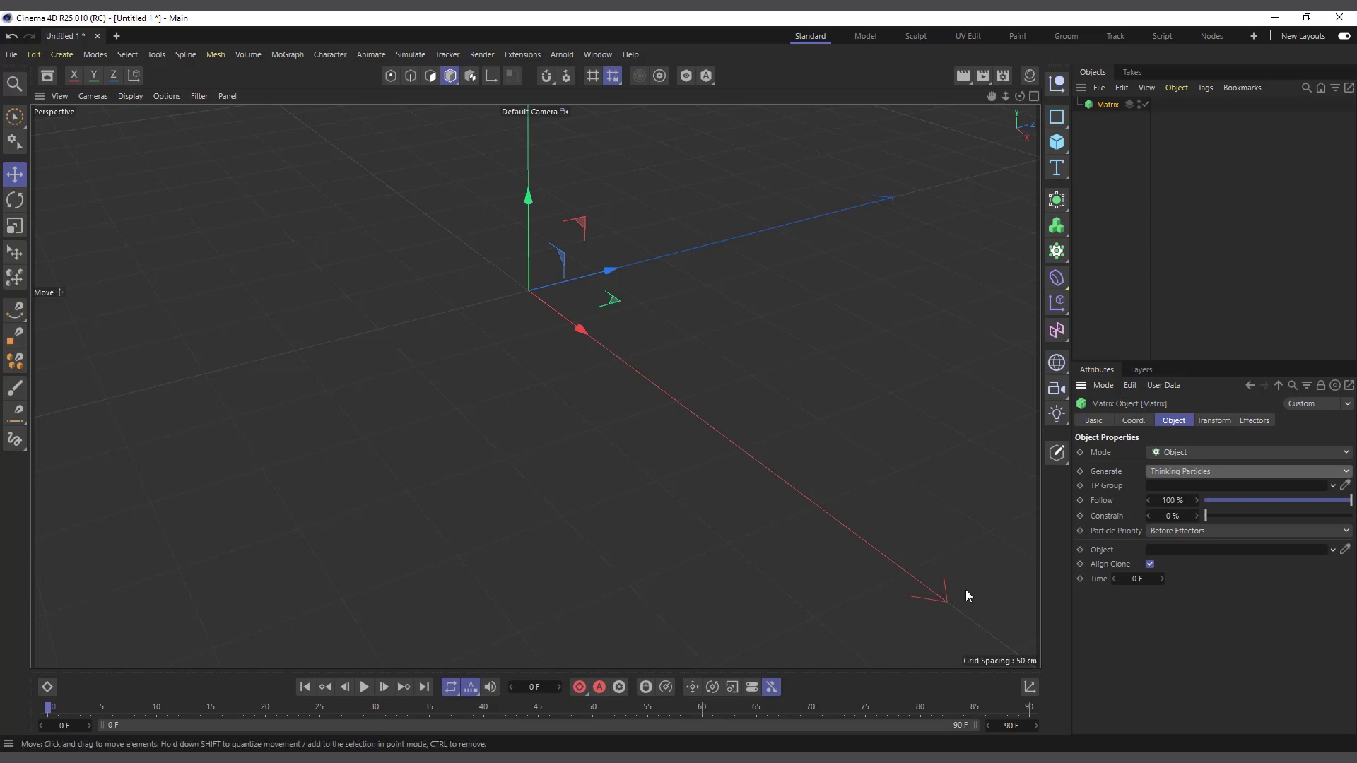
pyautogui.click(1170, 454)
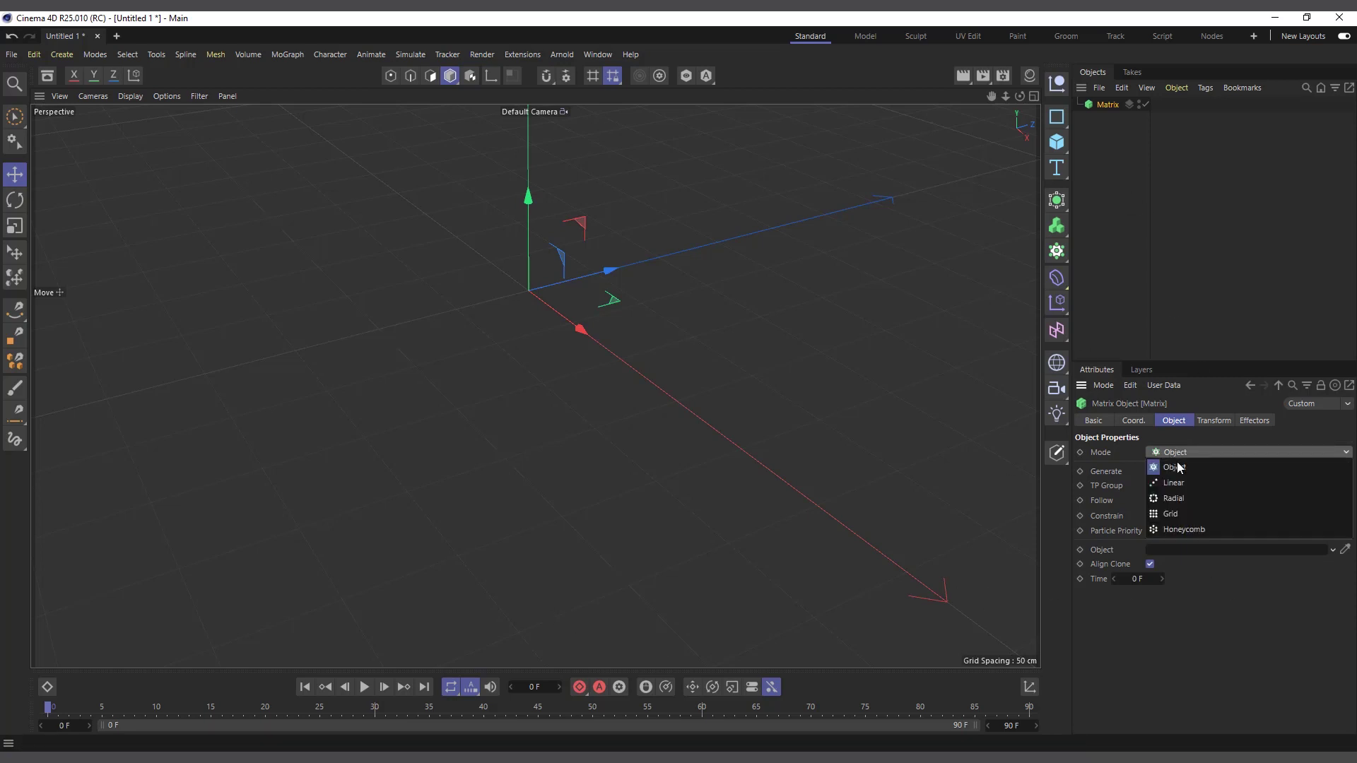
pyautogui.click(1172, 516)
pyautogui.keyDown('alt'); pyautogui.moveTo(387, 554); pyautogui.dragTo(417, 568); pyautogui.keyUp('alt')
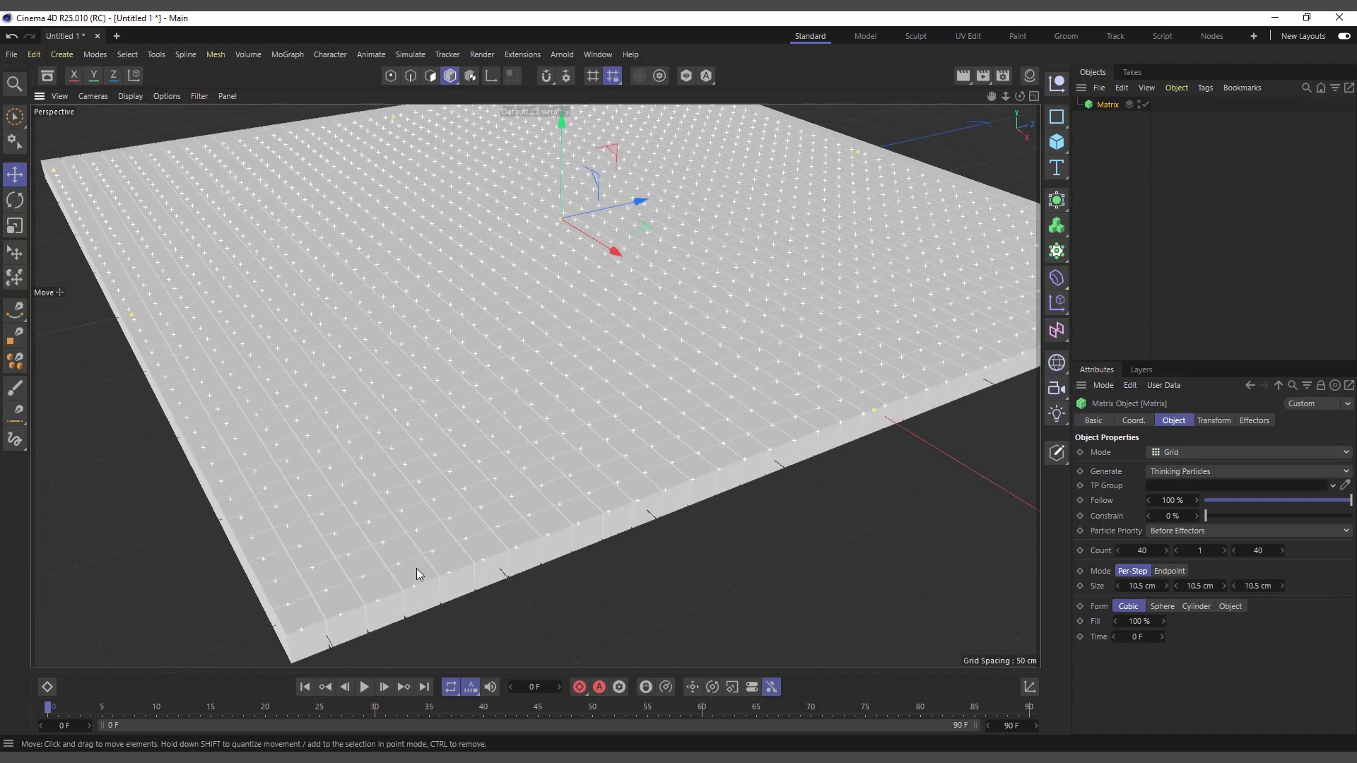
pyautogui.scroll(2, 426, 549)
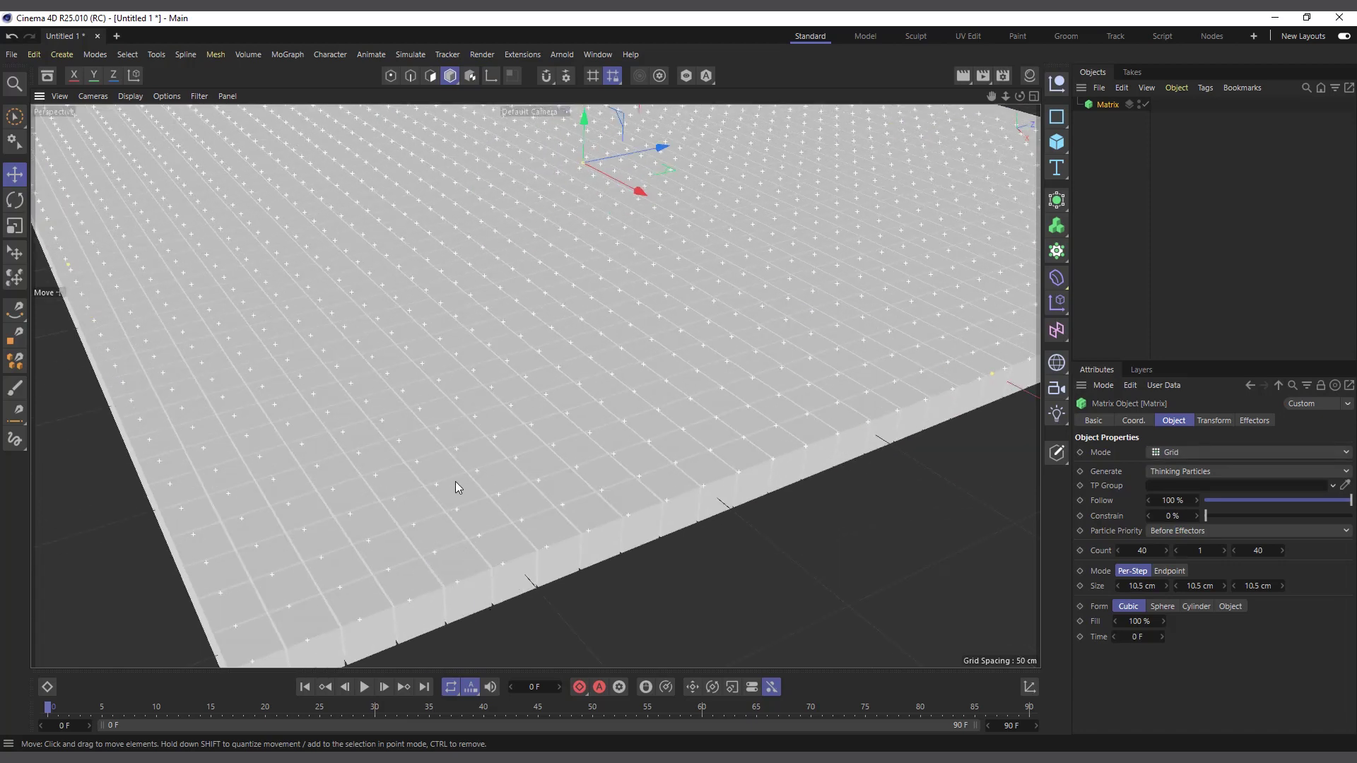
pyautogui.scroll(-6, 456, 509)
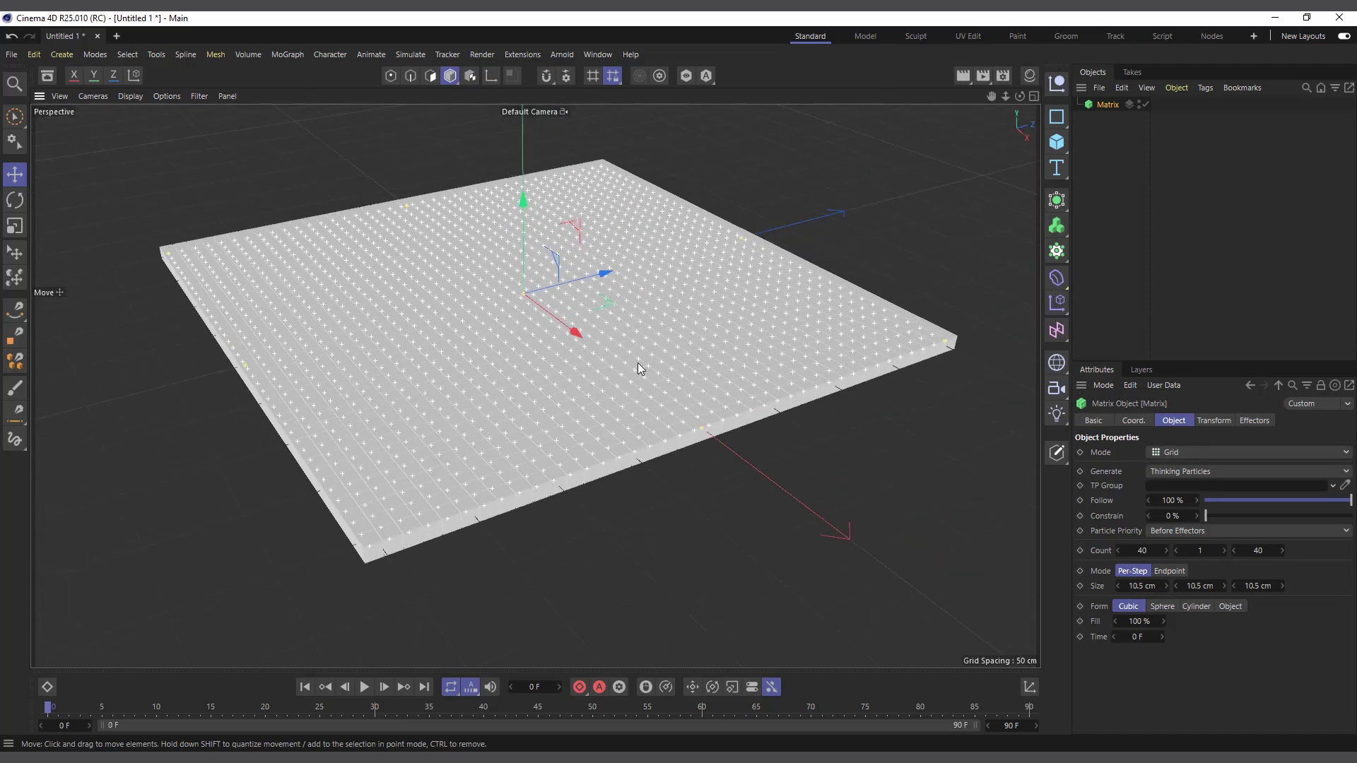
# Step: Set Generate back to Matrices Only, then step the timeline forward and back to frame 0
pyautogui.click(1194, 469)
pyautogui.click(1192, 489)
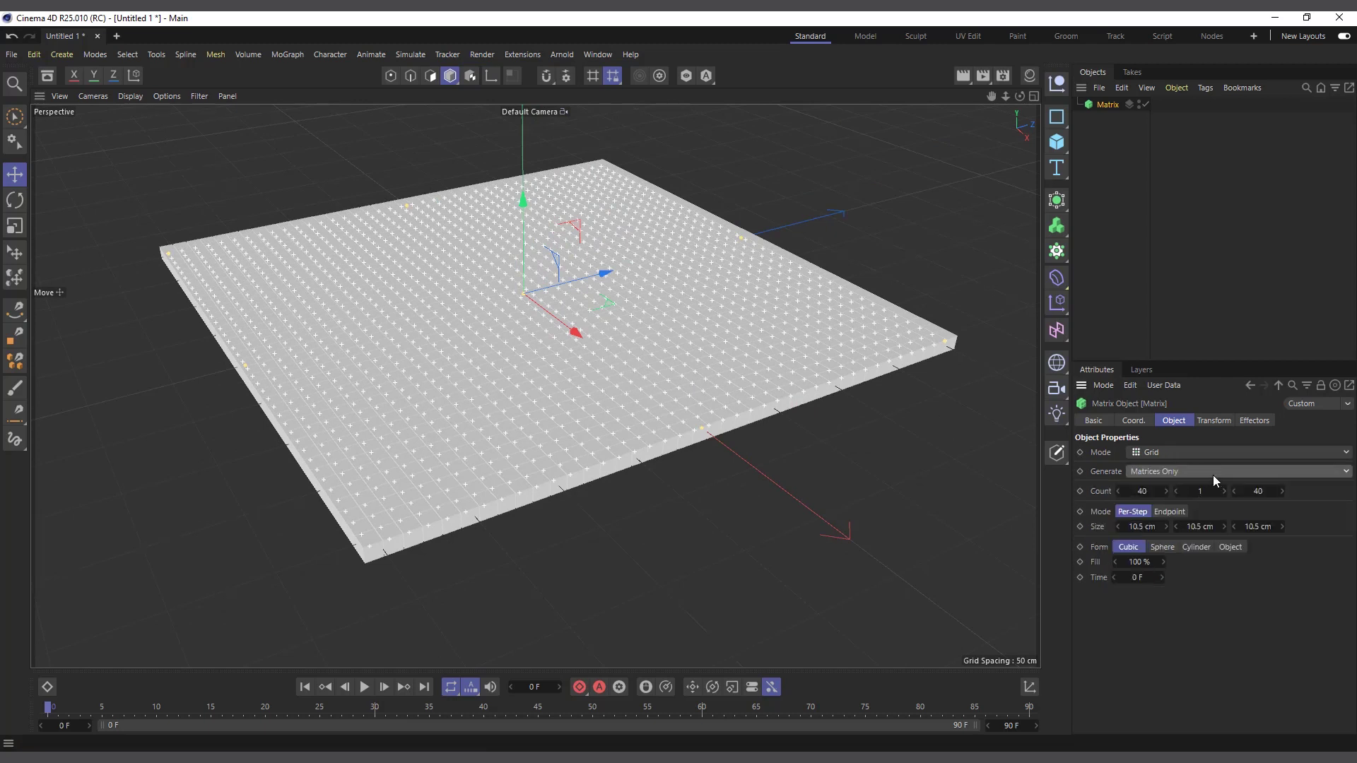
pyautogui.click(345, 687)
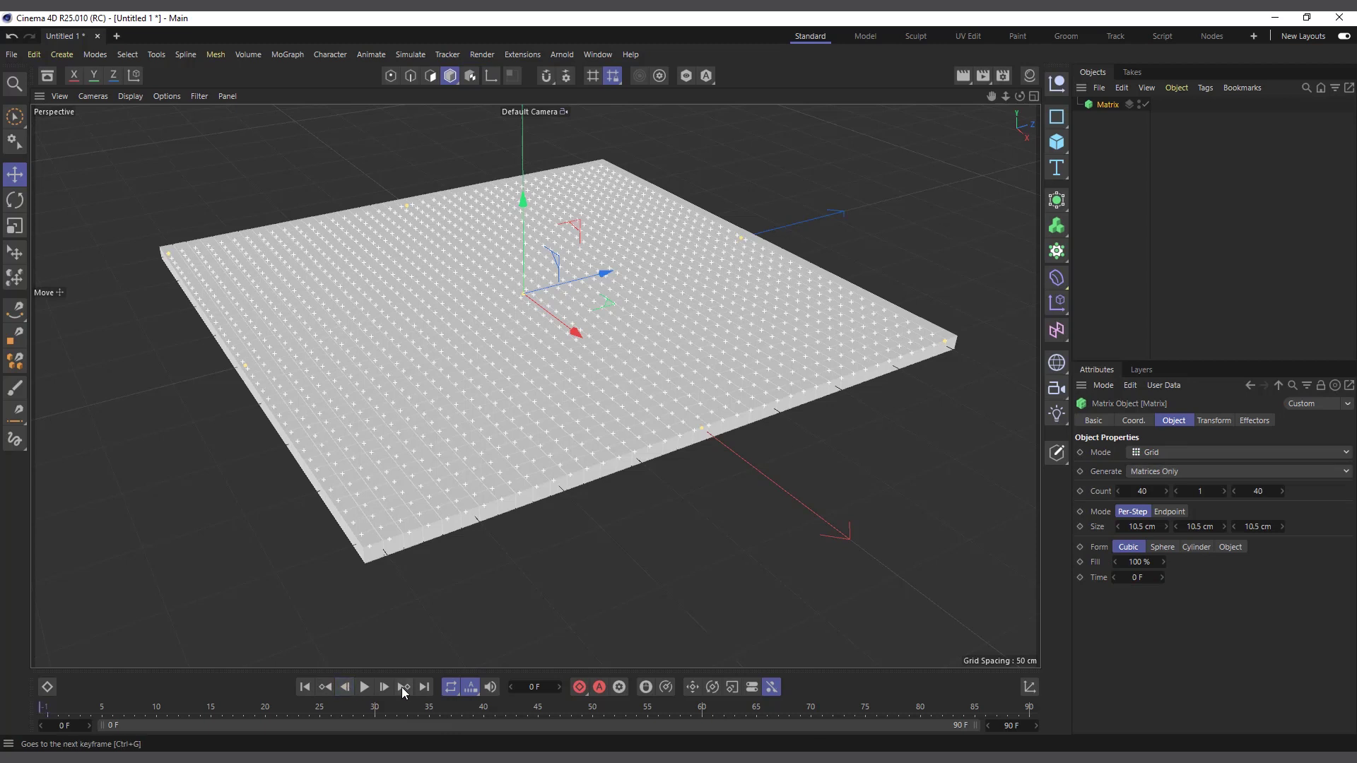
pyautogui.click(383, 687)
pyautogui.click(345, 687)
pyautogui.scroll(1, 528, 389)
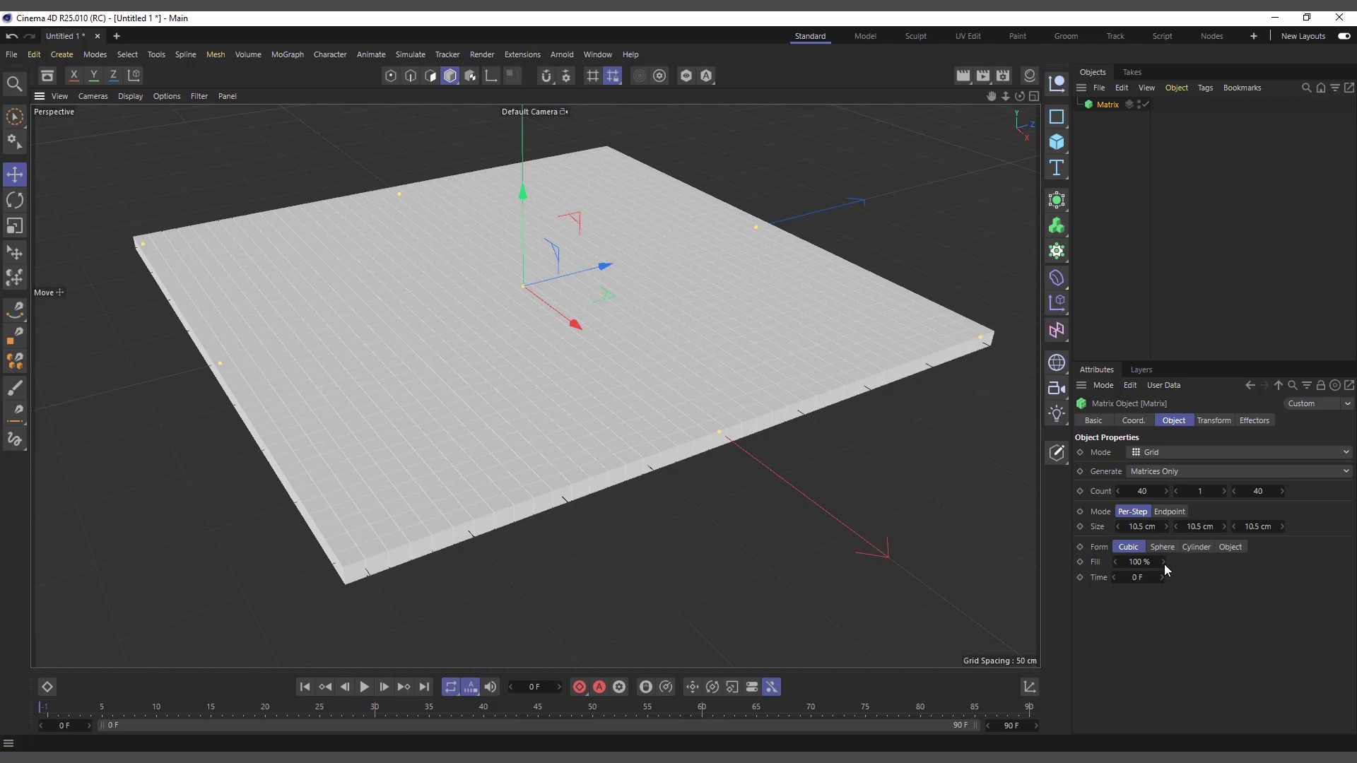
pyautogui.click(1208, 420)
pyautogui.click(1175, 454)
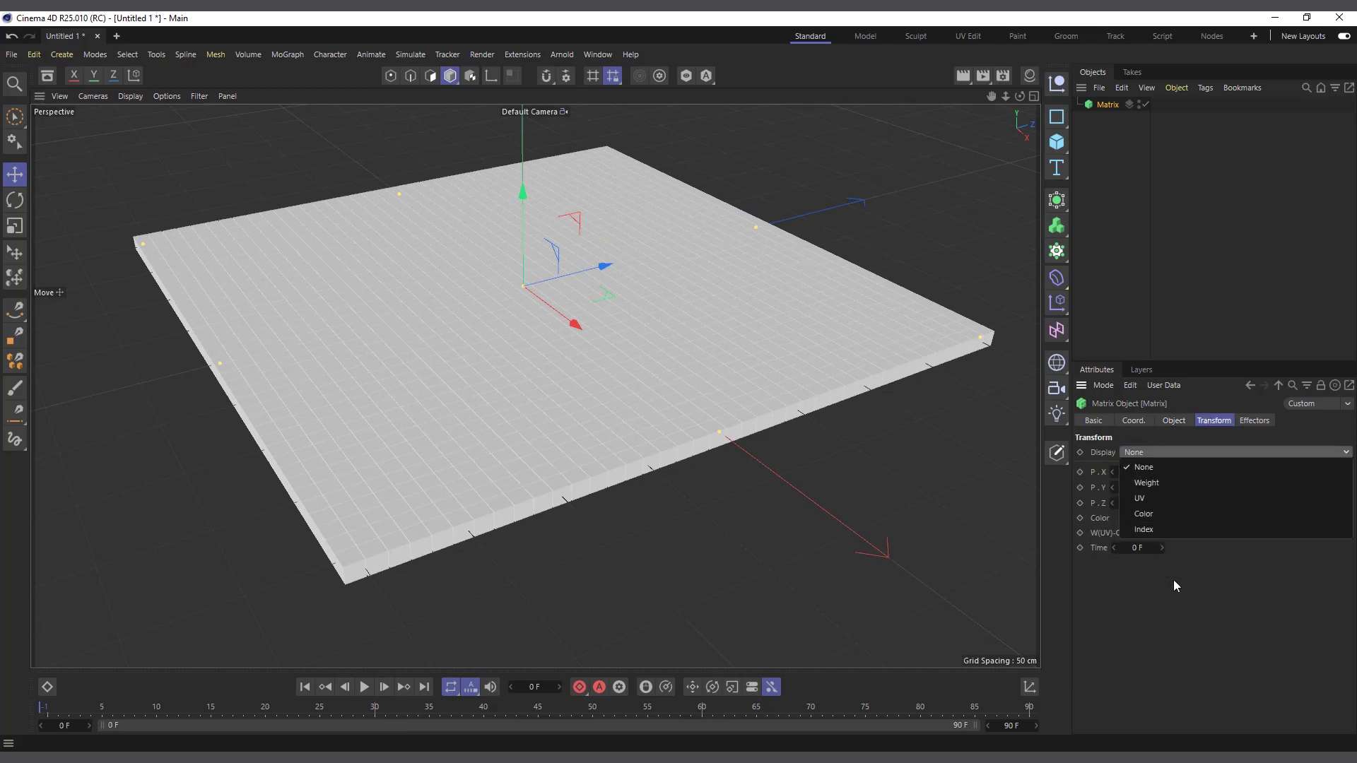
pyautogui.click(1214, 534)
pyautogui.click(1253, 423)
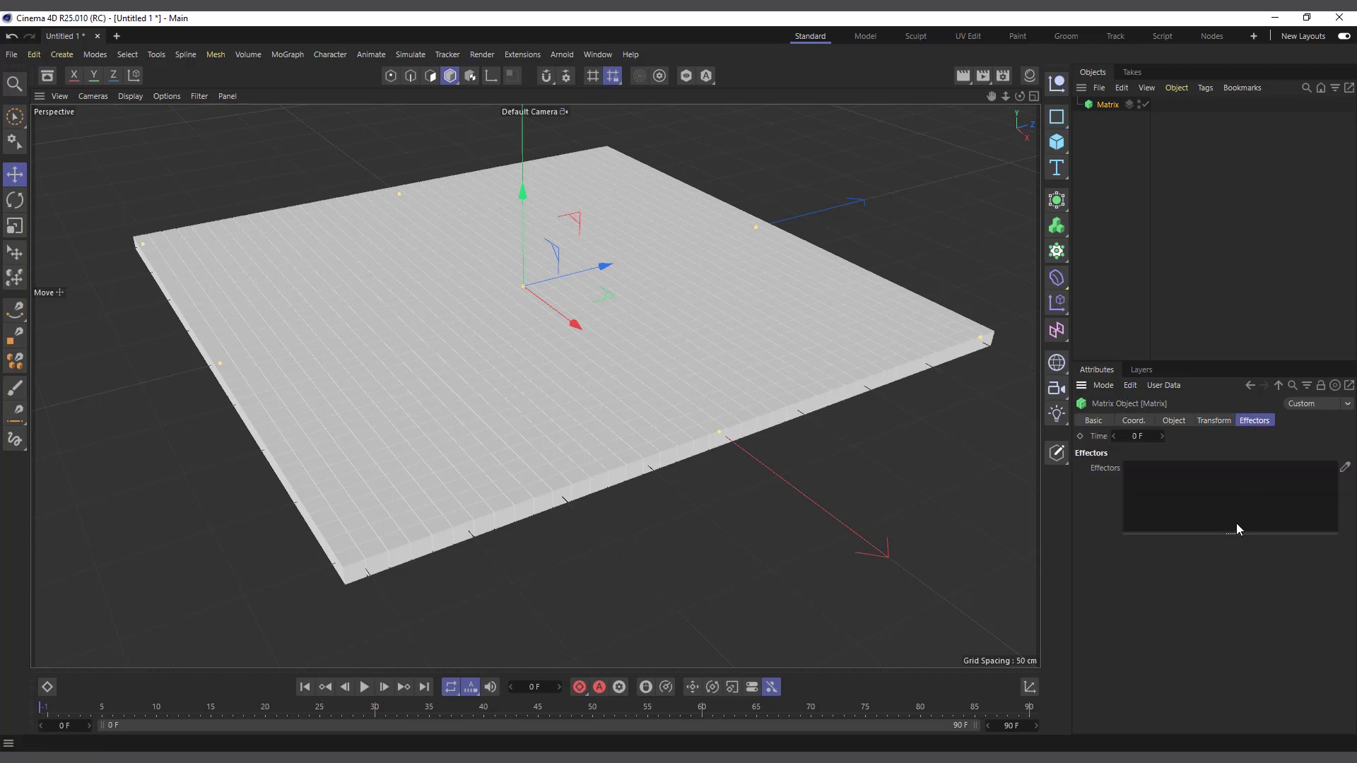
pyautogui.click(1215, 422)
pyautogui.click(1176, 422)
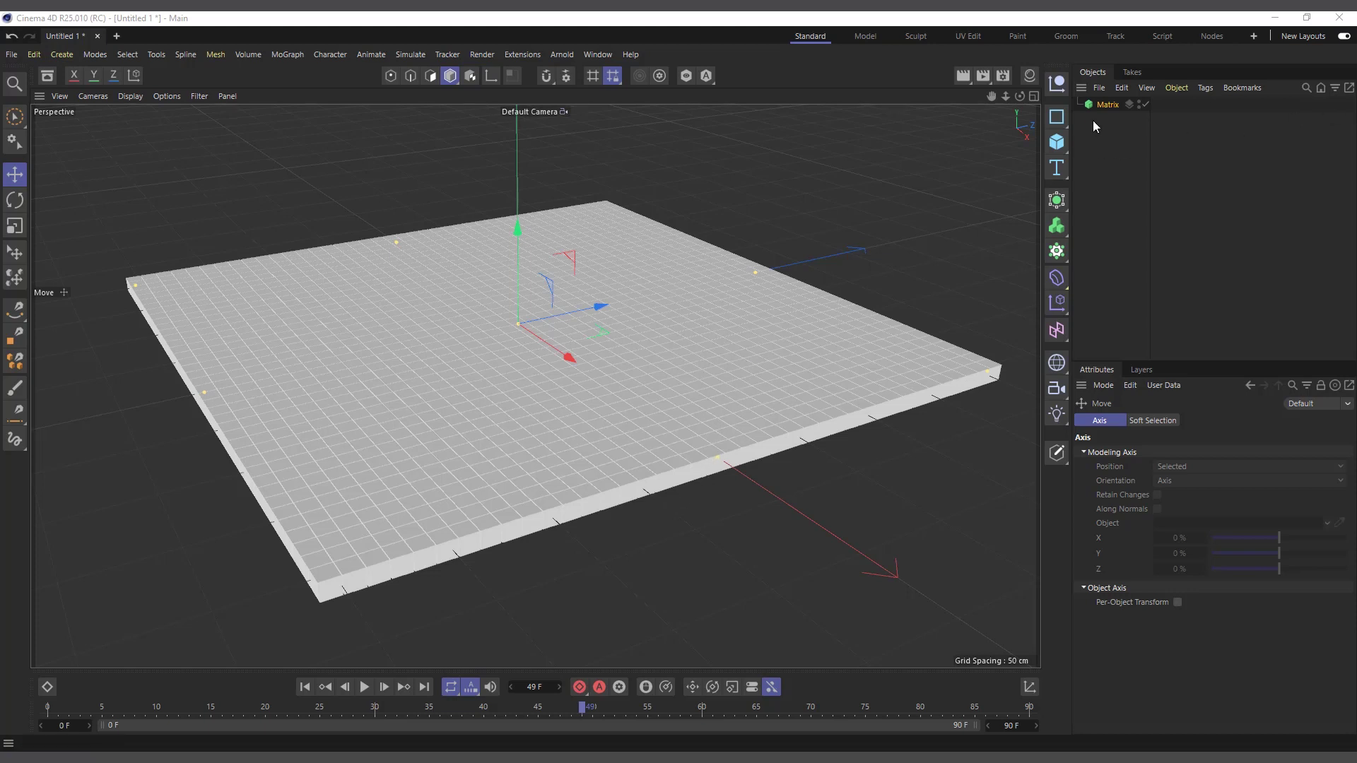
# Step: Select the Matrix to check its Grid mode, 40/1/40 count and 10.5 cm size
pyautogui.click(1104, 105)
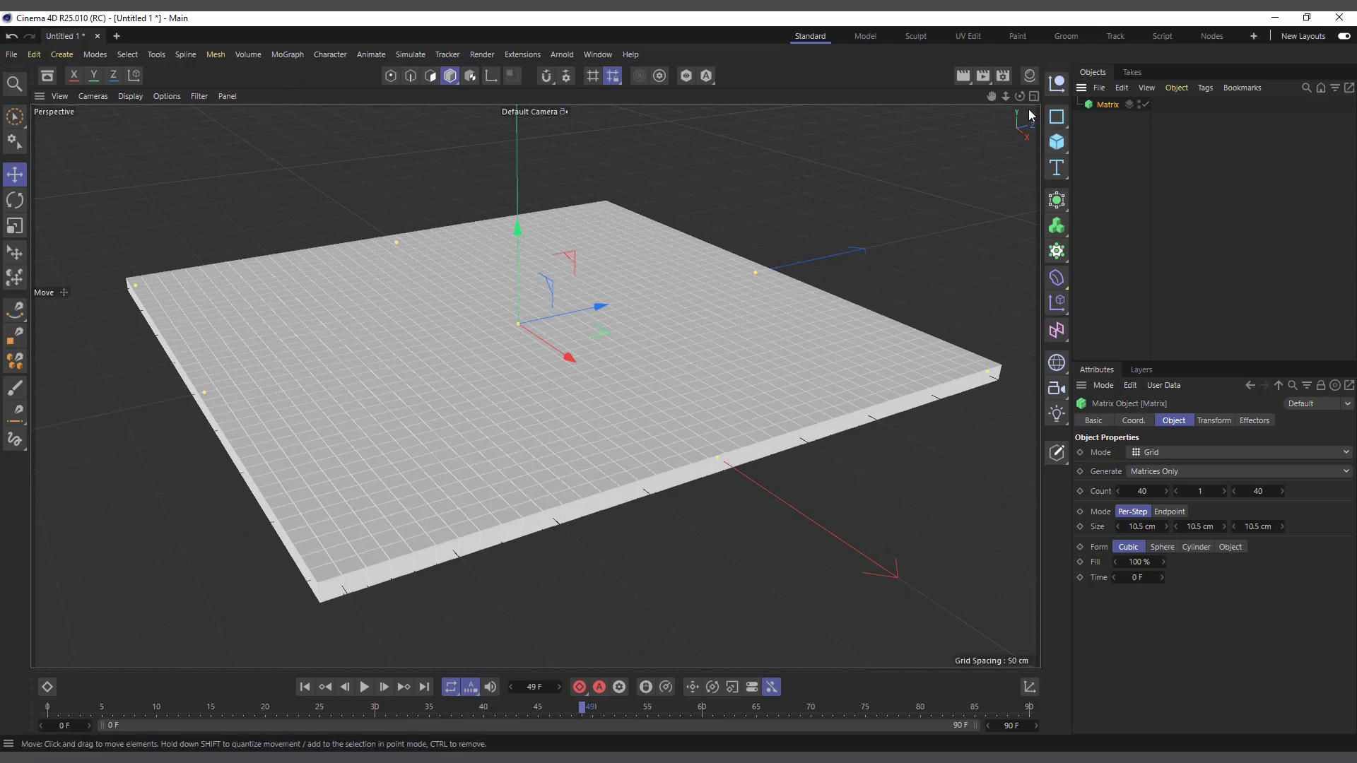
pyautogui.moveTo(1025, 98); pyautogui.dragTo(1039, 99)
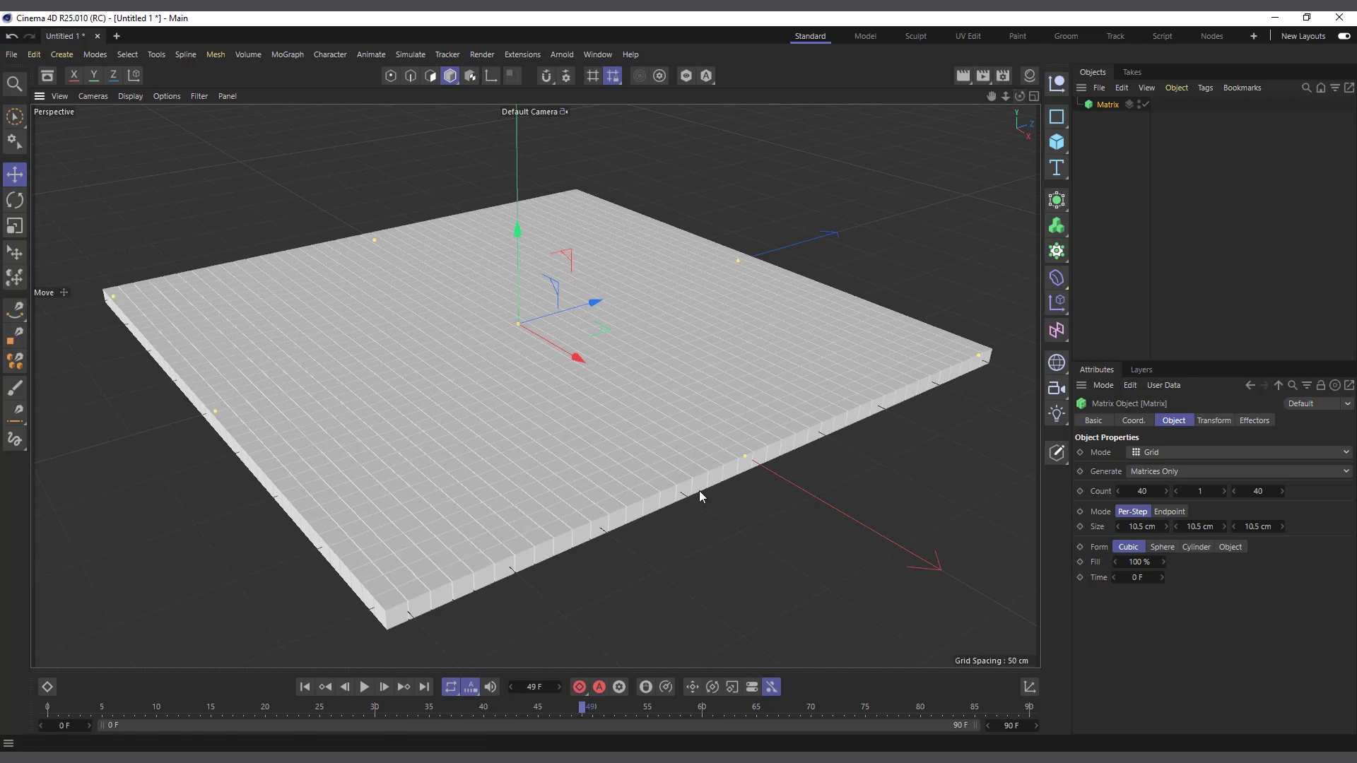
pyautogui.keyDown('alt'); pyautogui.moveTo(698, 490); pyautogui.dragTo(670, 529); pyautogui.keyUp('alt')
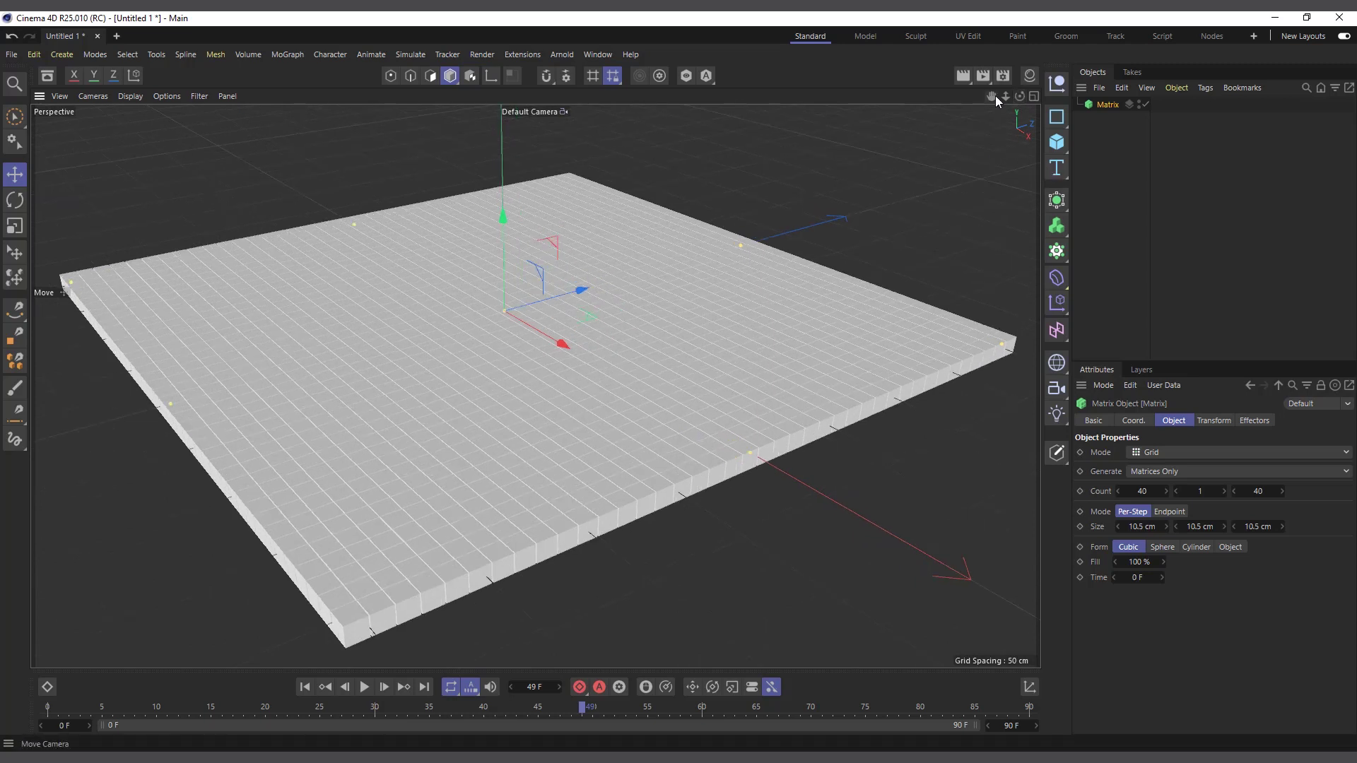
pyautogui.moveTo(992, 95); pyautogui.dragTo(1009, 80)
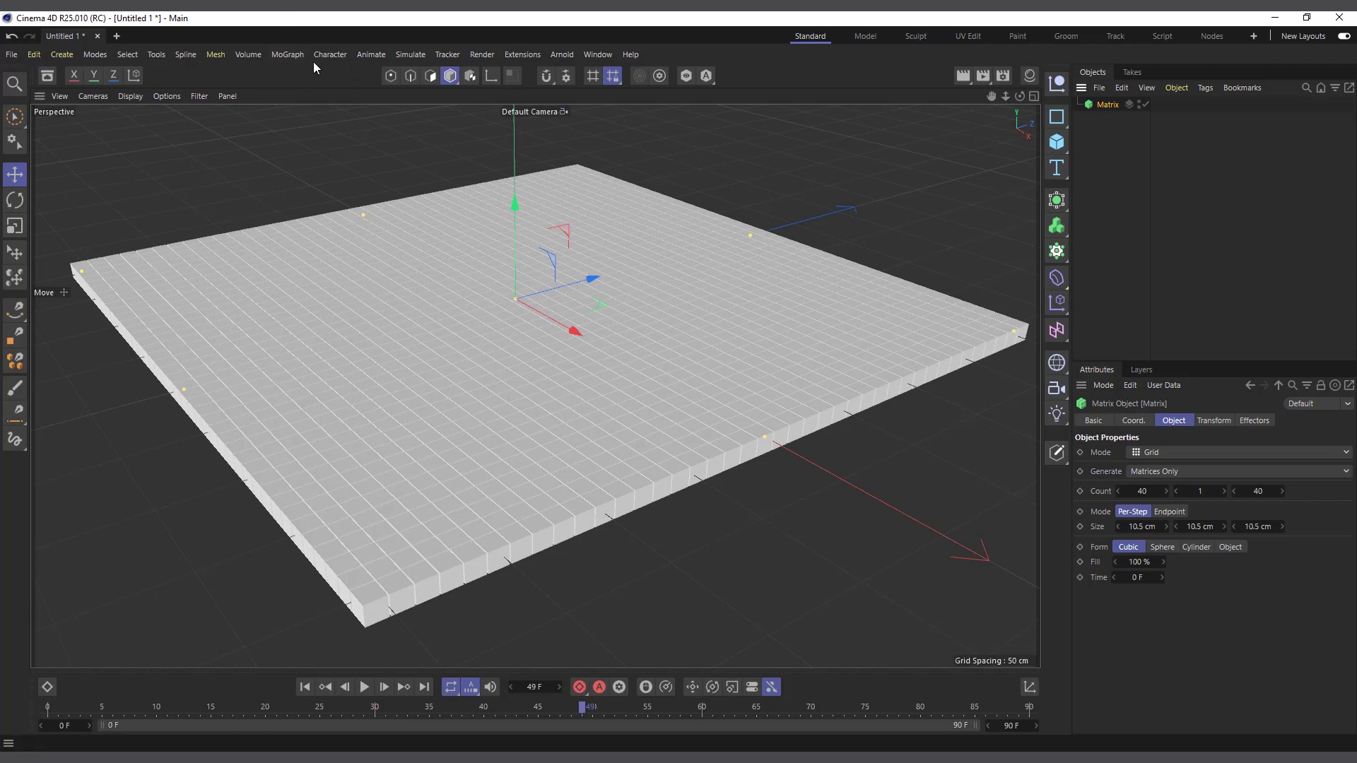
pyautogui.click(292, 55)
# Step: Add a Random effector in Noise mode with P.Y 160 cm and noise Scale 164 %
pyautogui.moveTo(307, 78)
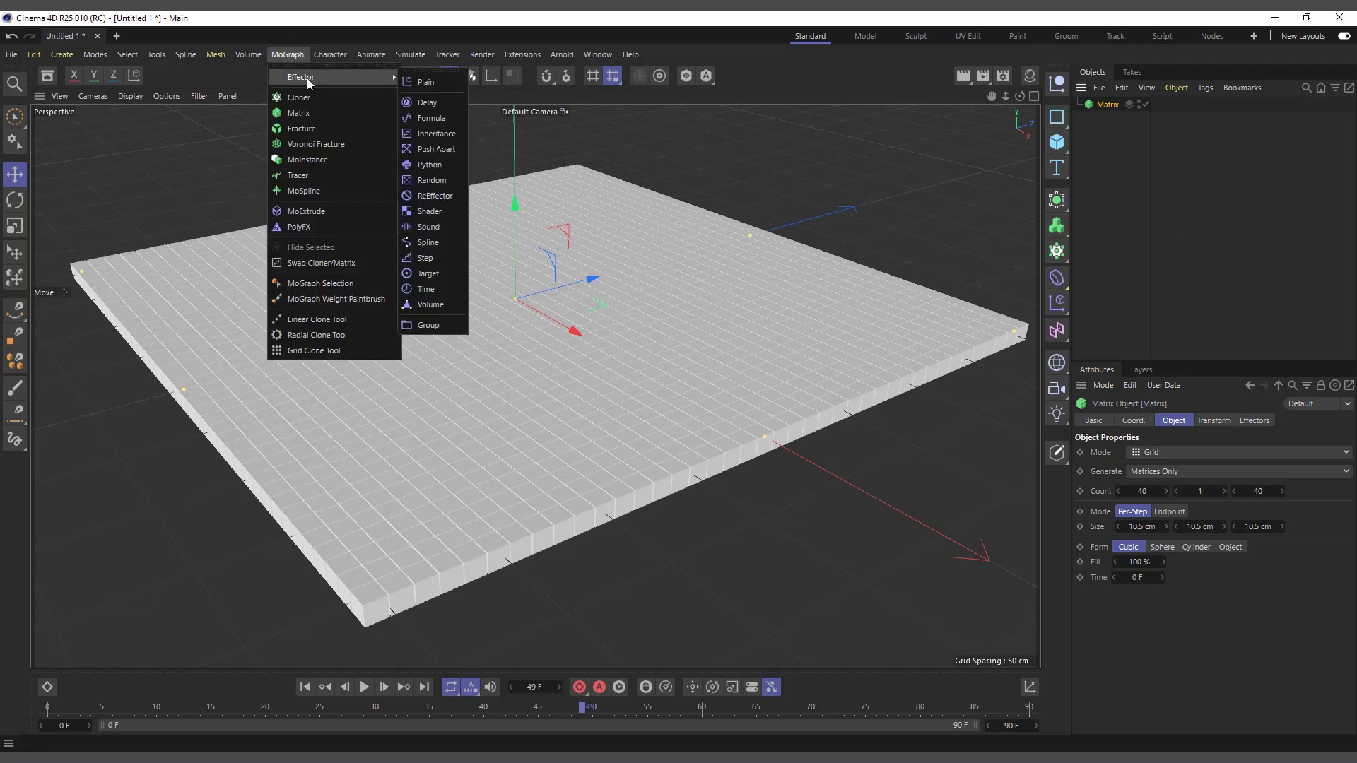
pyautogui.click(434, 181)
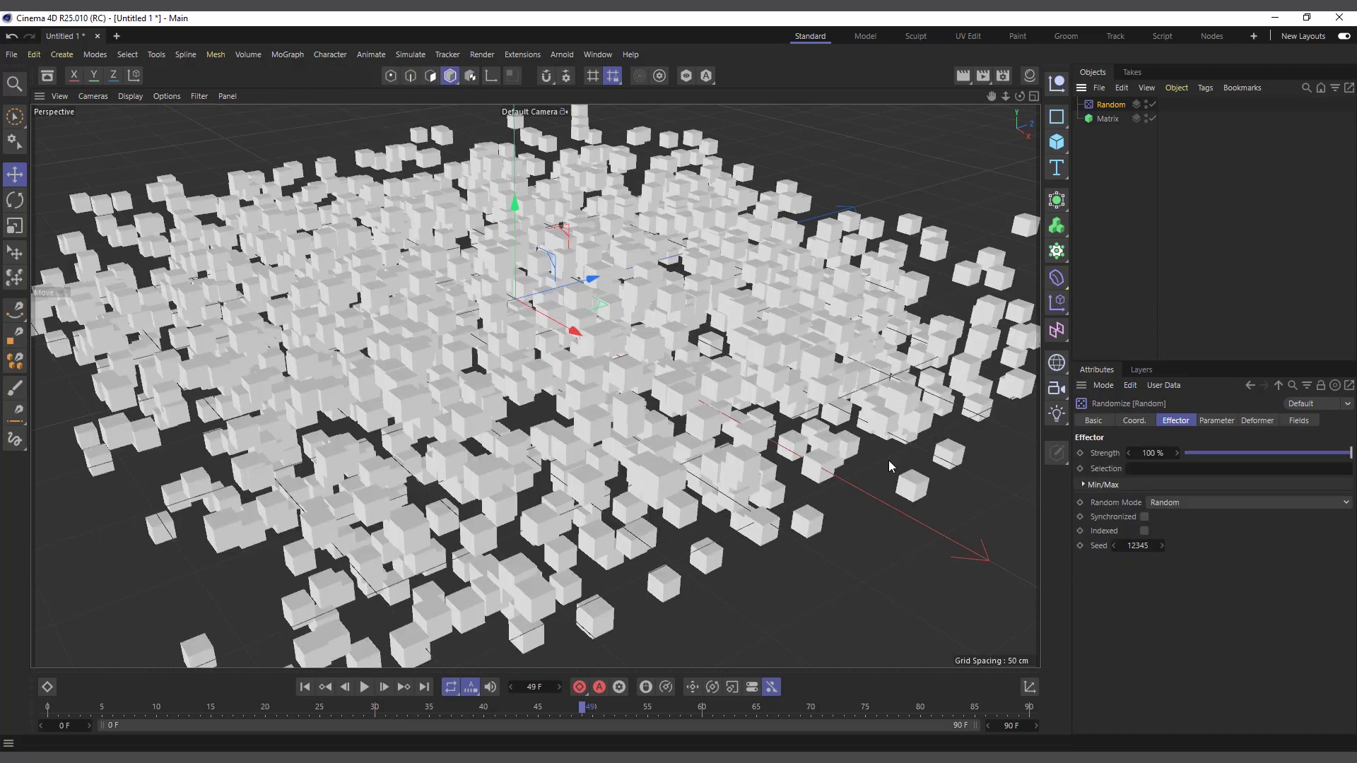
pyautogui.click(1186, 503)
pyautogui.click(1189, 548)
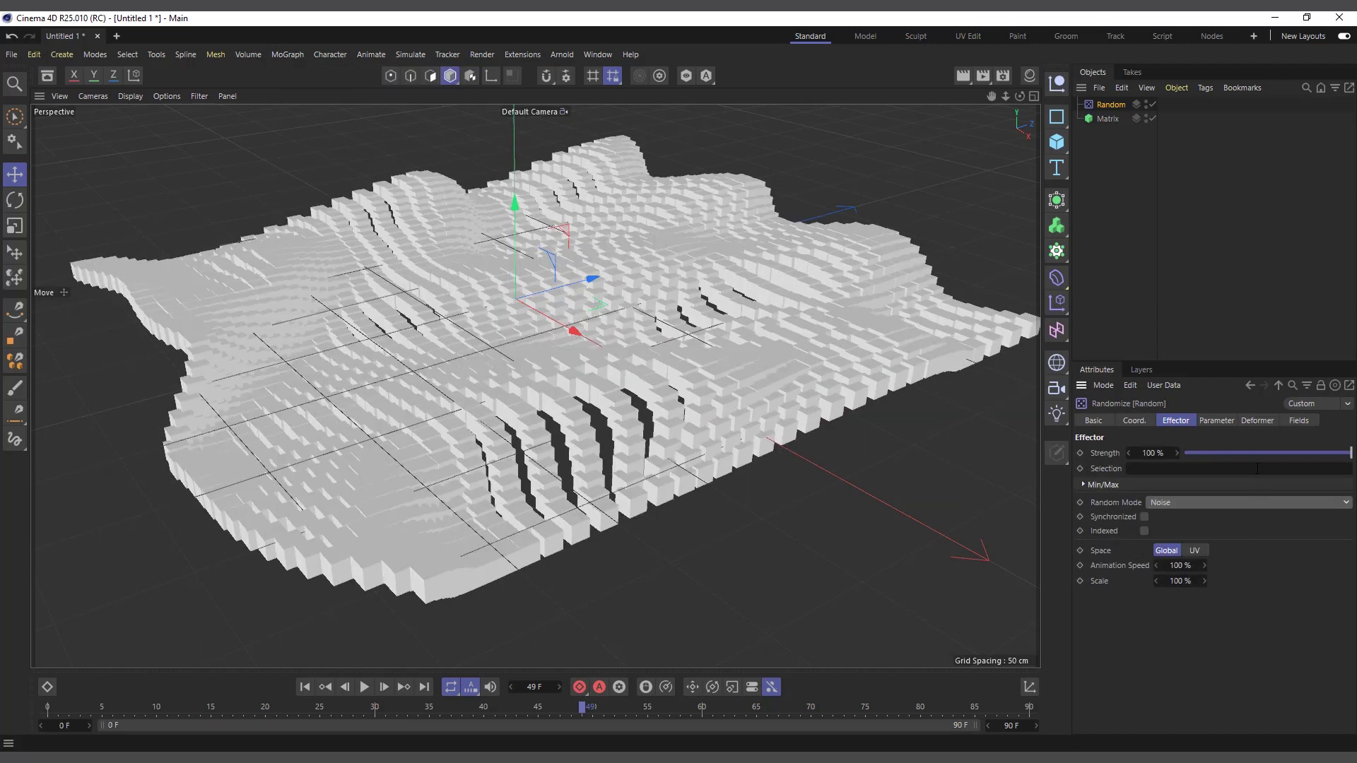
pyautogui.click(1215, 421)
pyautogui.moveTo(1181, 524); pyautogui.dragTo(1223, 524)
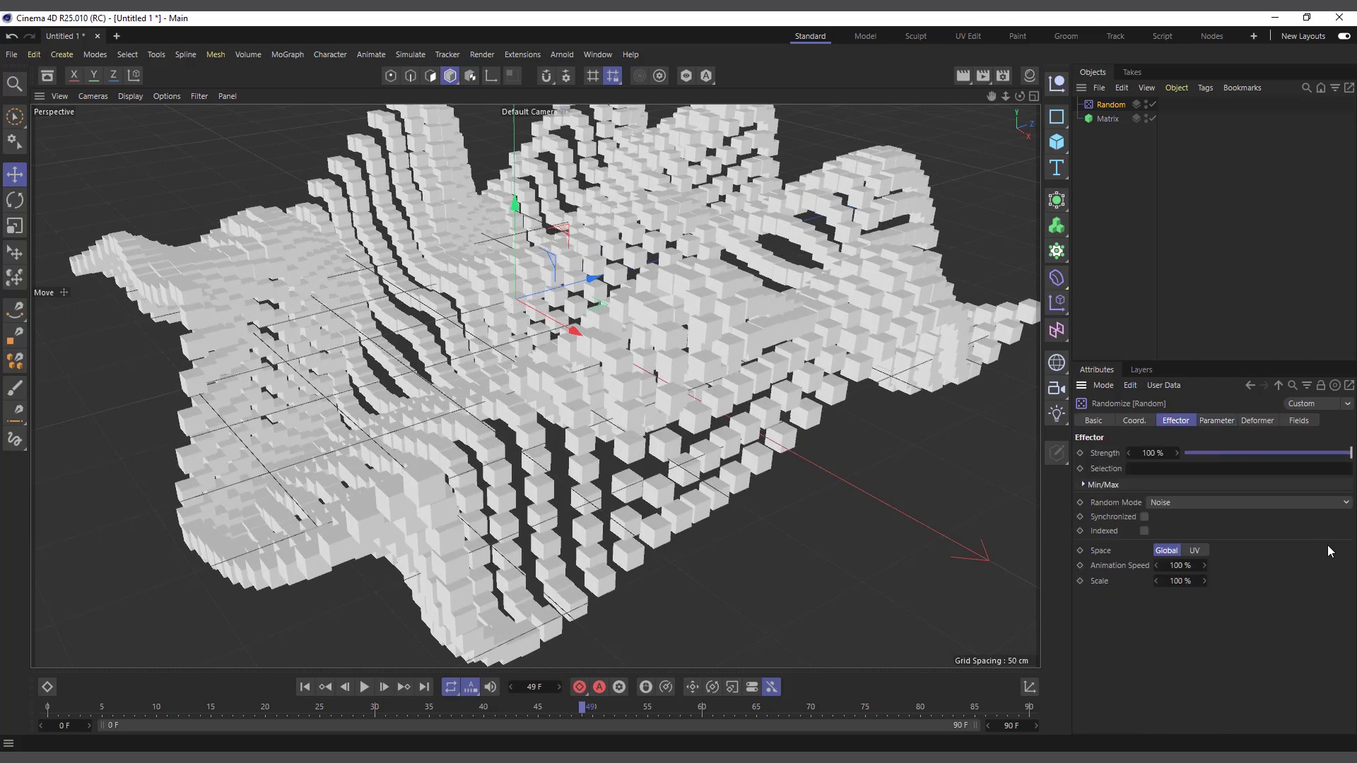
pyautogui.moveTo(1178, 581); pyautogui.dragTo(1237, 581)
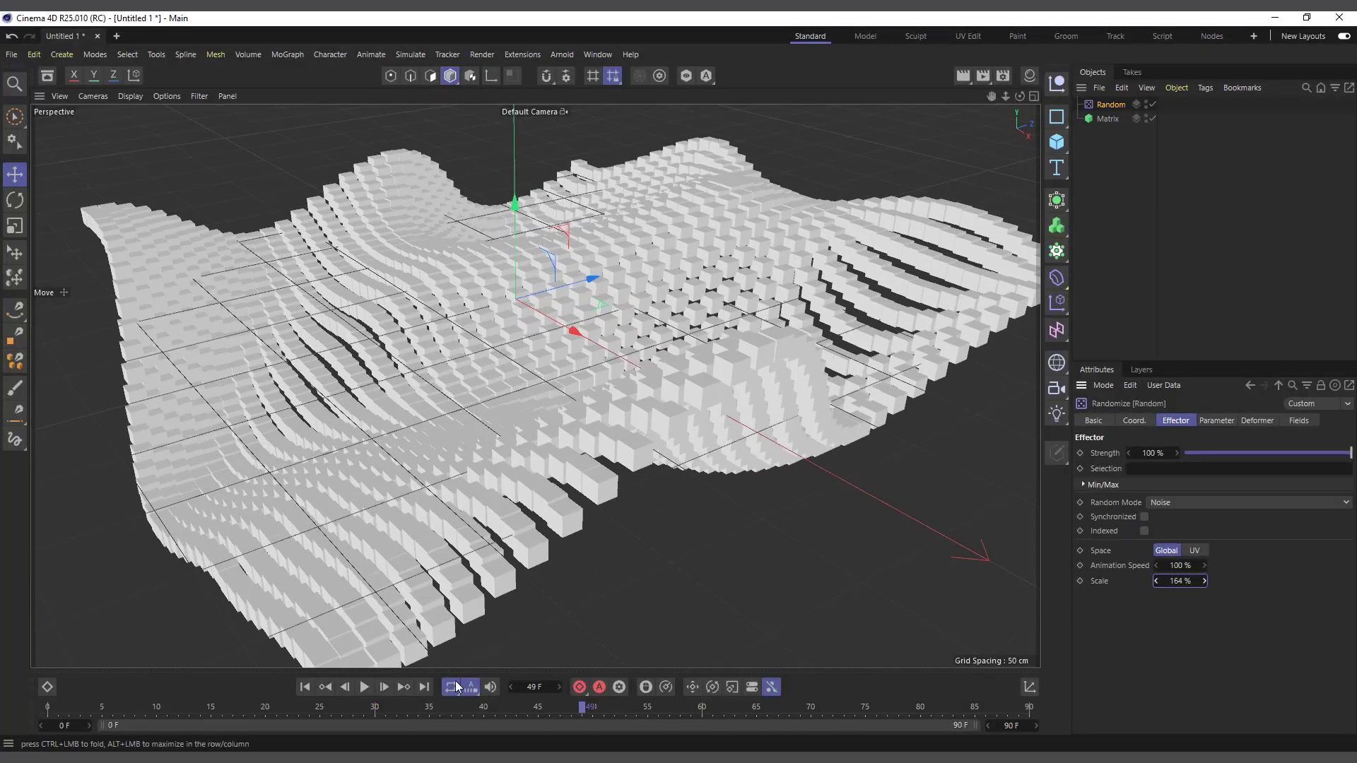
# Step: Slow the noise Animation Speed to 26 % and preview the waves by playing the animation
pyautogui.click(360, 686)
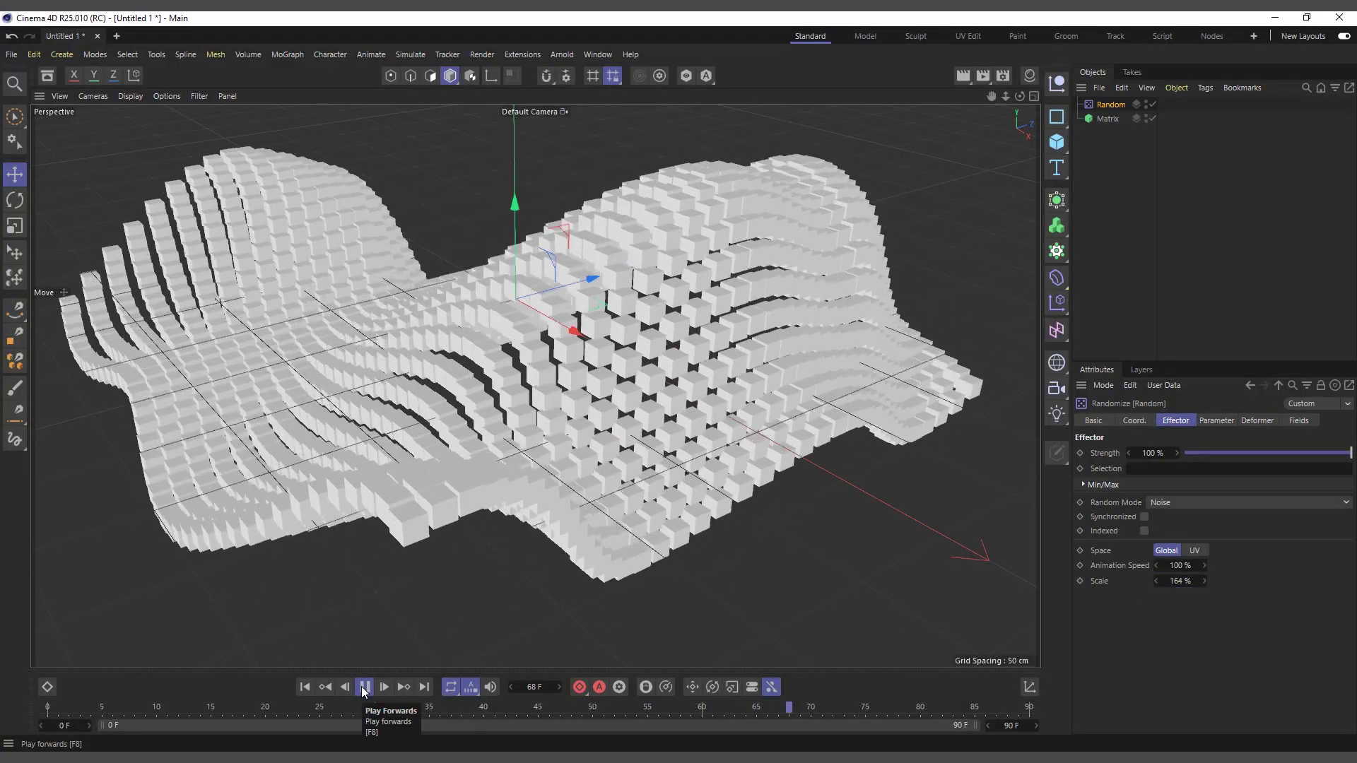
pyautogui.click(362, 688)
pyautogui.moveTo(1180, 565); pyautogui.dragTo(1126, 565)
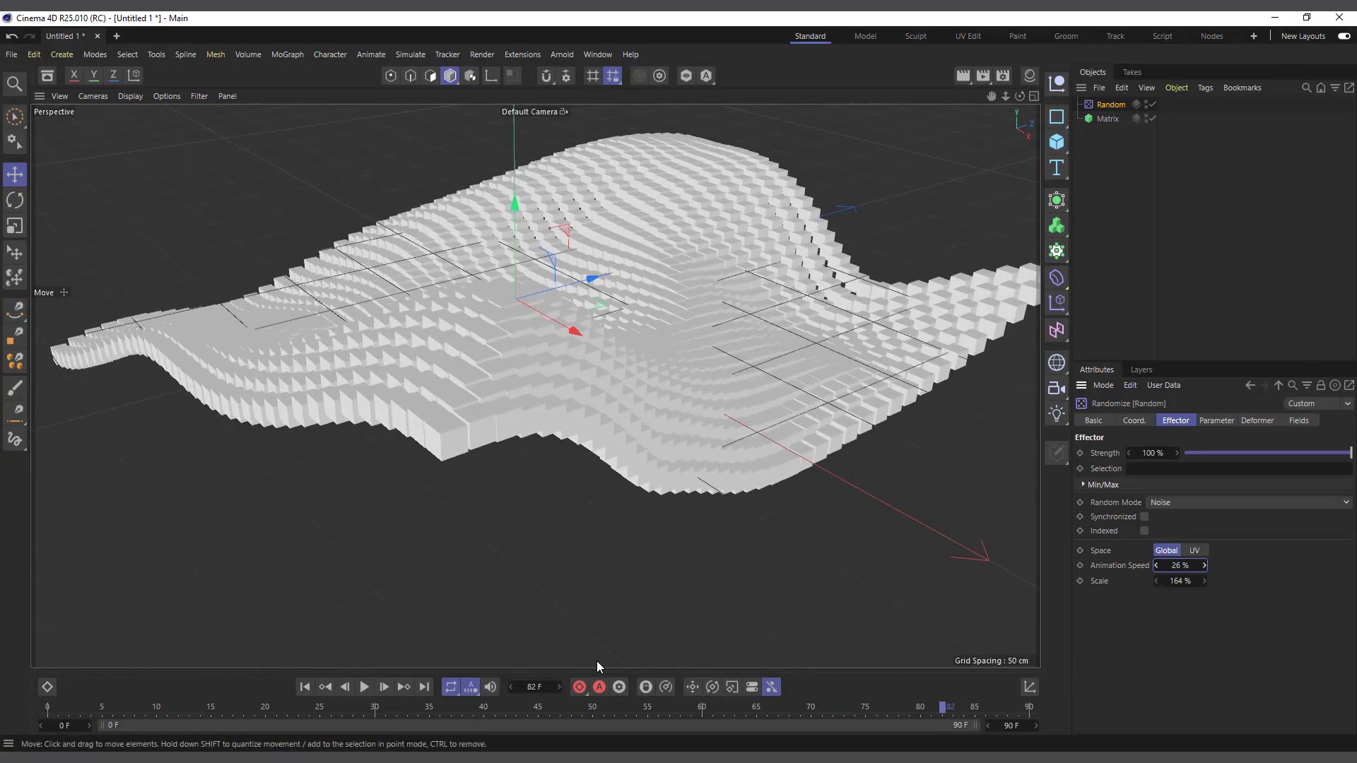
pyautogui.click(362, 686)
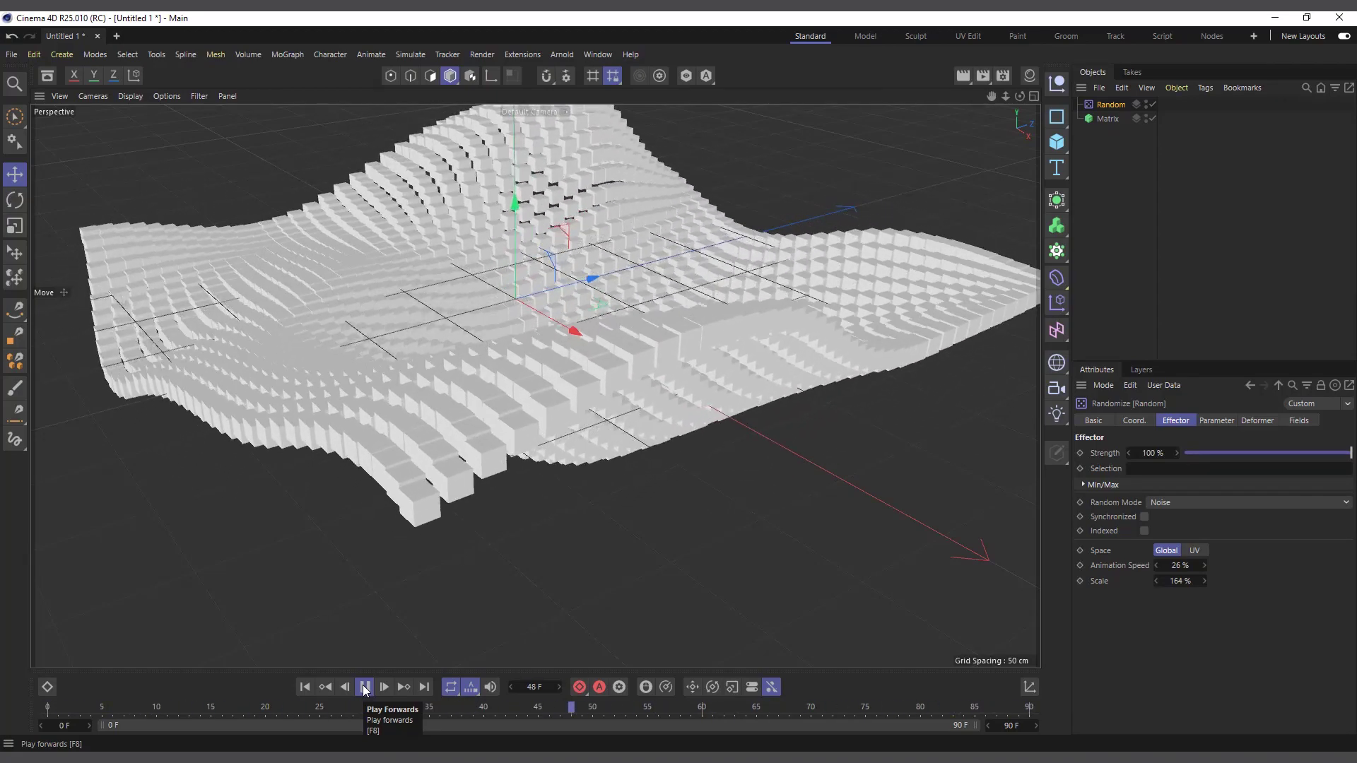
pyautogui.click(365, 687)
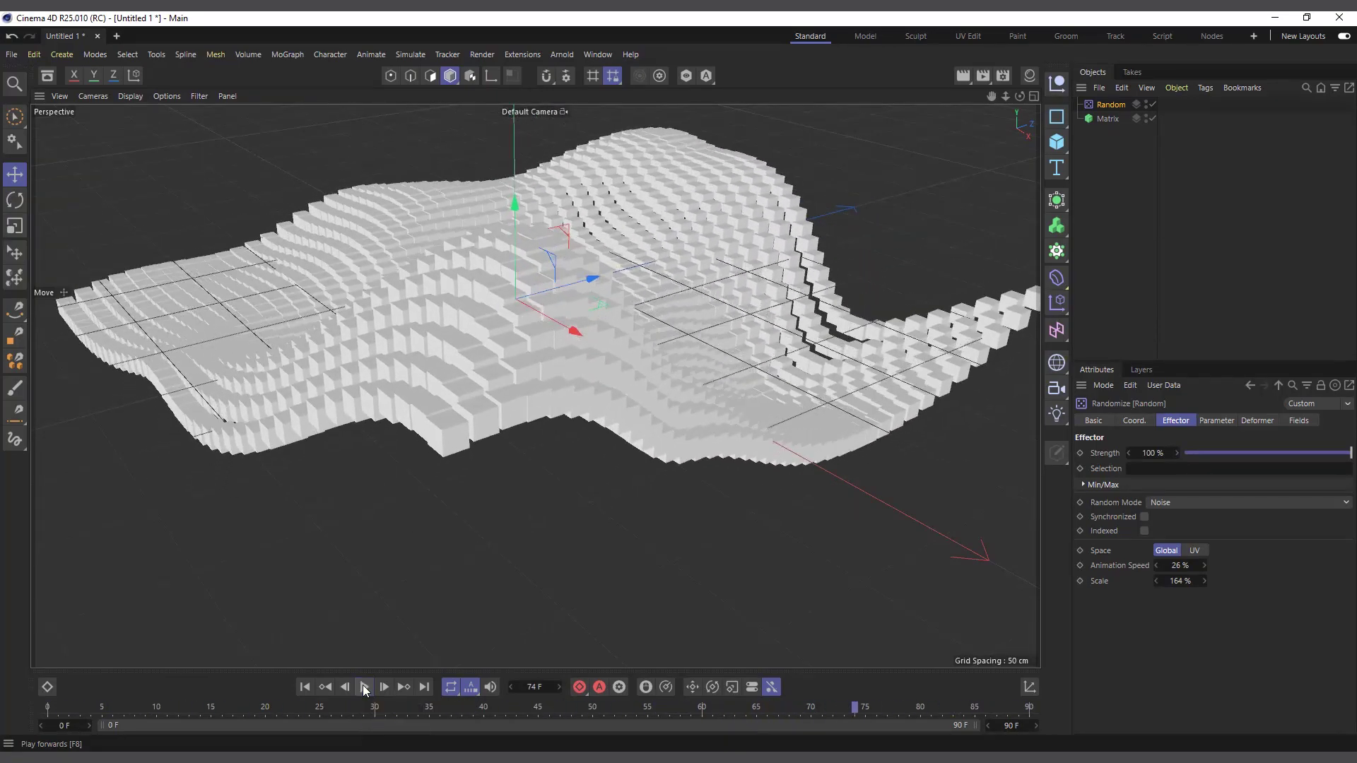
pyautogui.click(1109, 170)
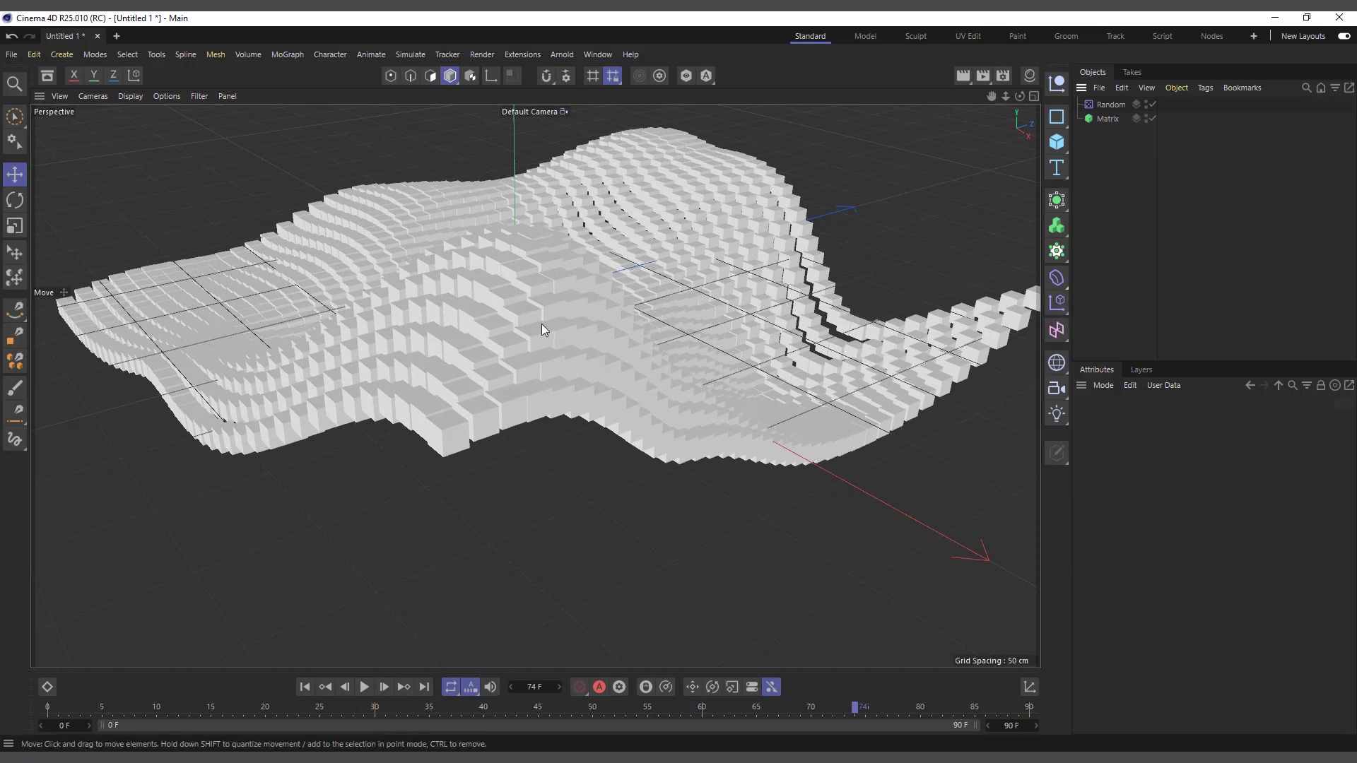
pyautogui.click(284, 53)
# Step: Add a Cloner, then a Sphere primitive with its Radius set to 5 cm
pyautogui.click(307, 96)
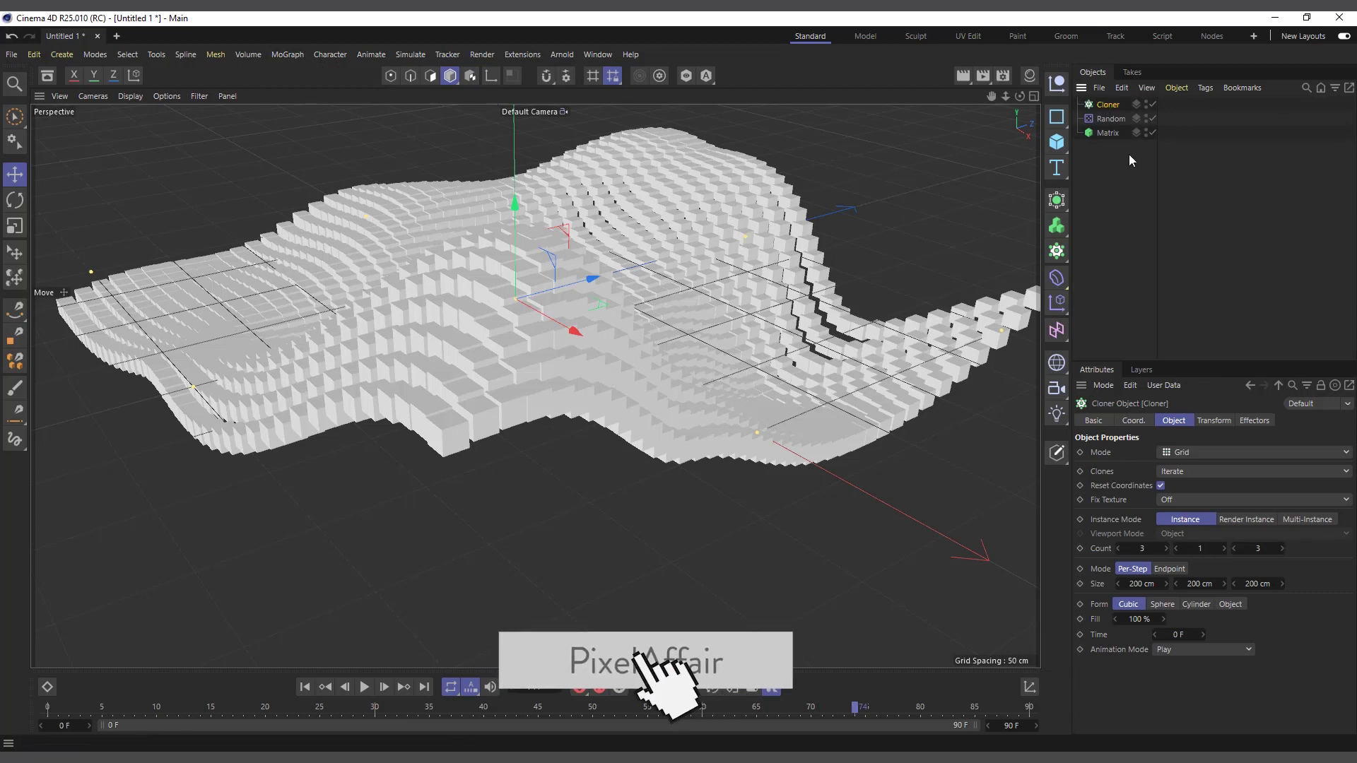
pyautogui.click(1056, 142)
pyautogui.click(1202, 213)
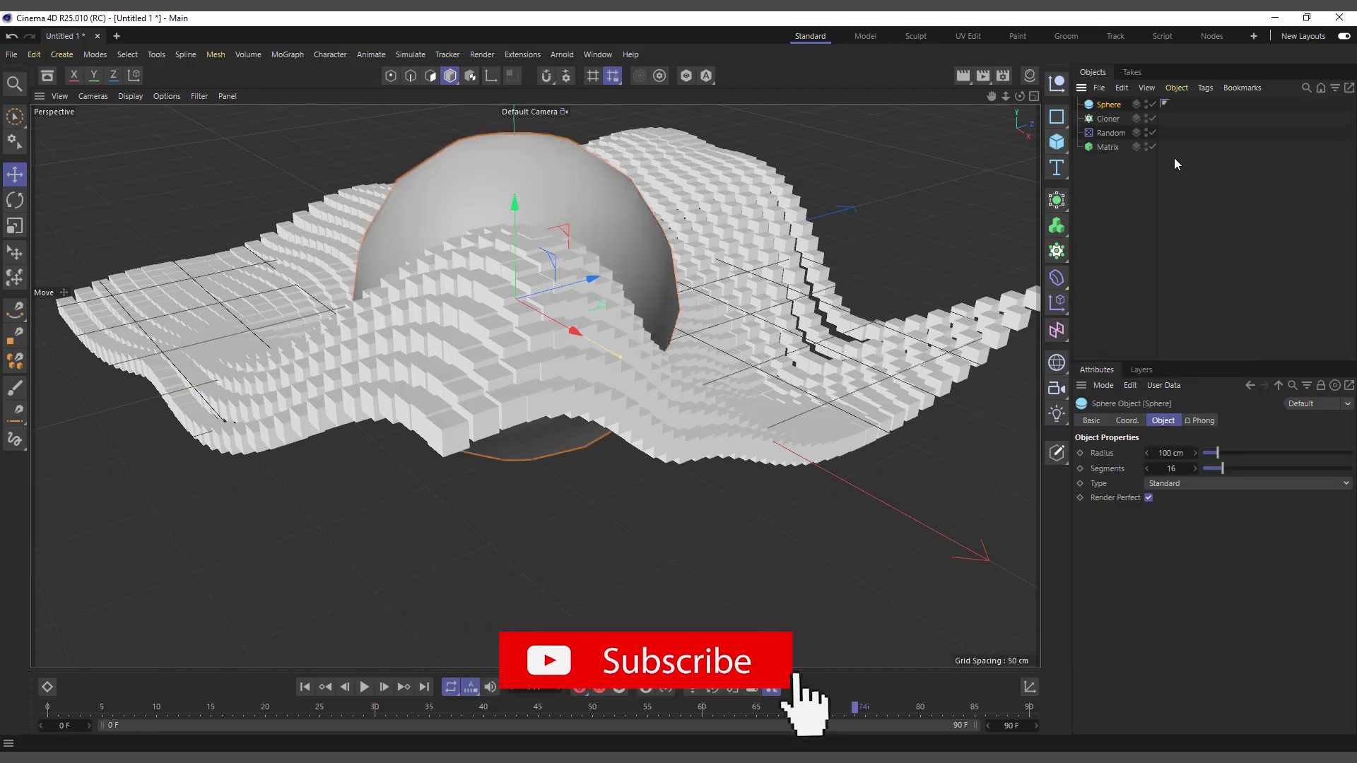
pyautogui.doubleClick(1170, 453)
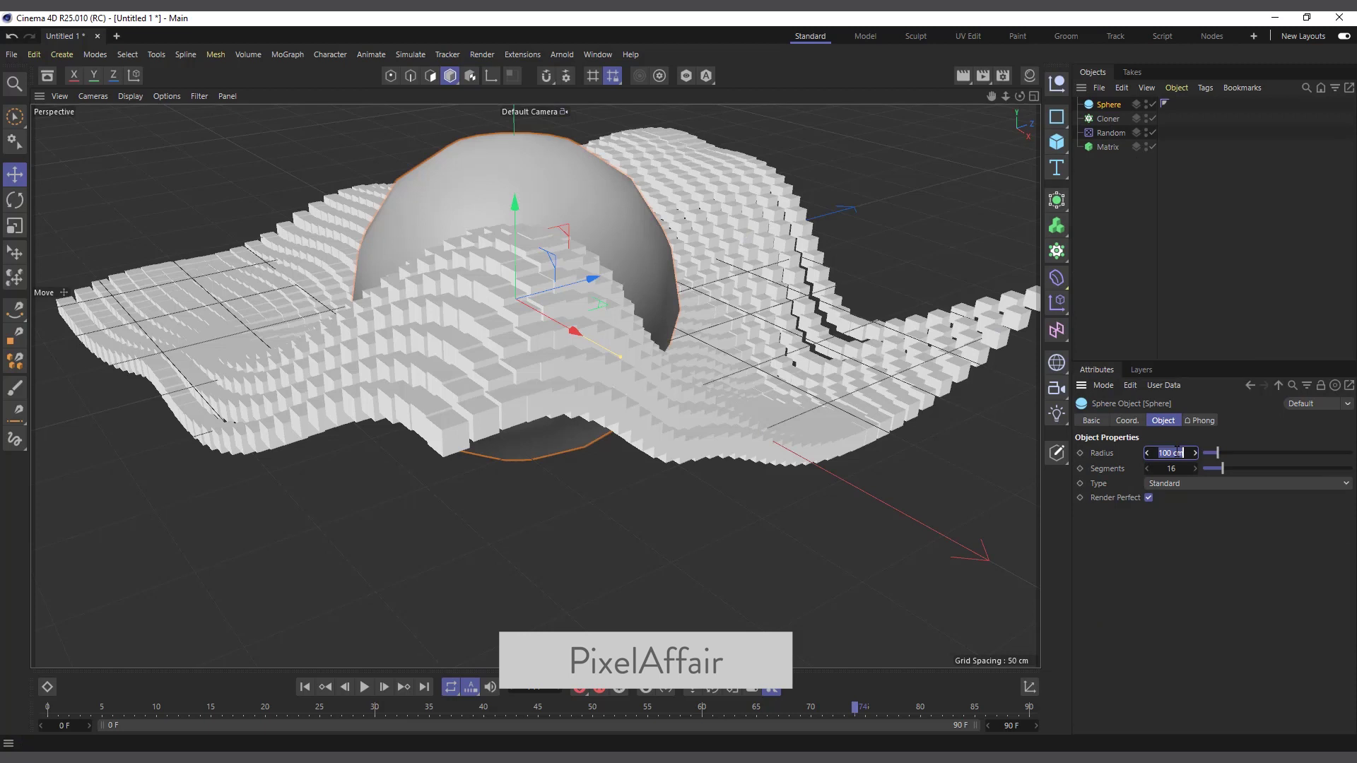
pyautogui.write('5')
pyautogui.press('Return')
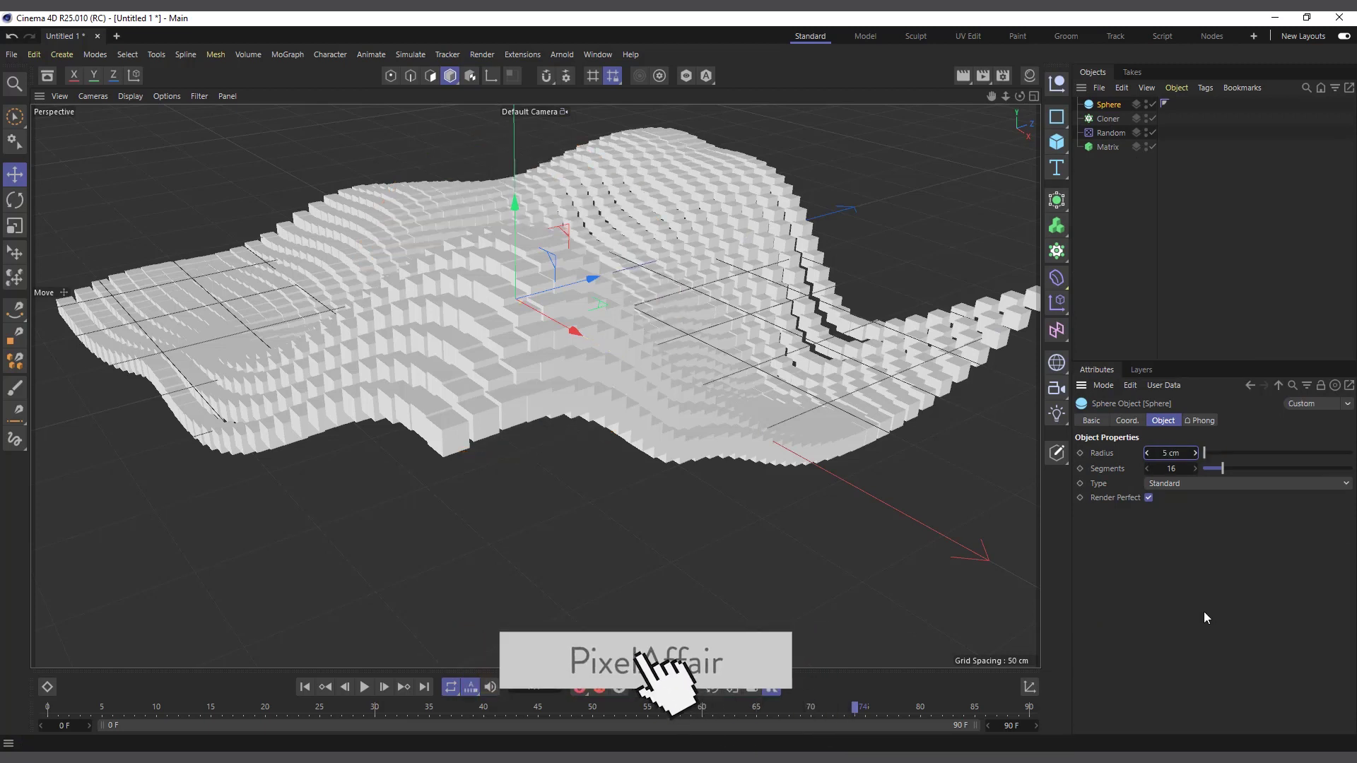
# Step: Parent the Sphere under the Cloner and set Cloner Mode to Object using the Matrix
pyautogui.moveTo(1111, 113); pyautogui.dragTo(1108, 117)
pyautogui.click(1108, 106)
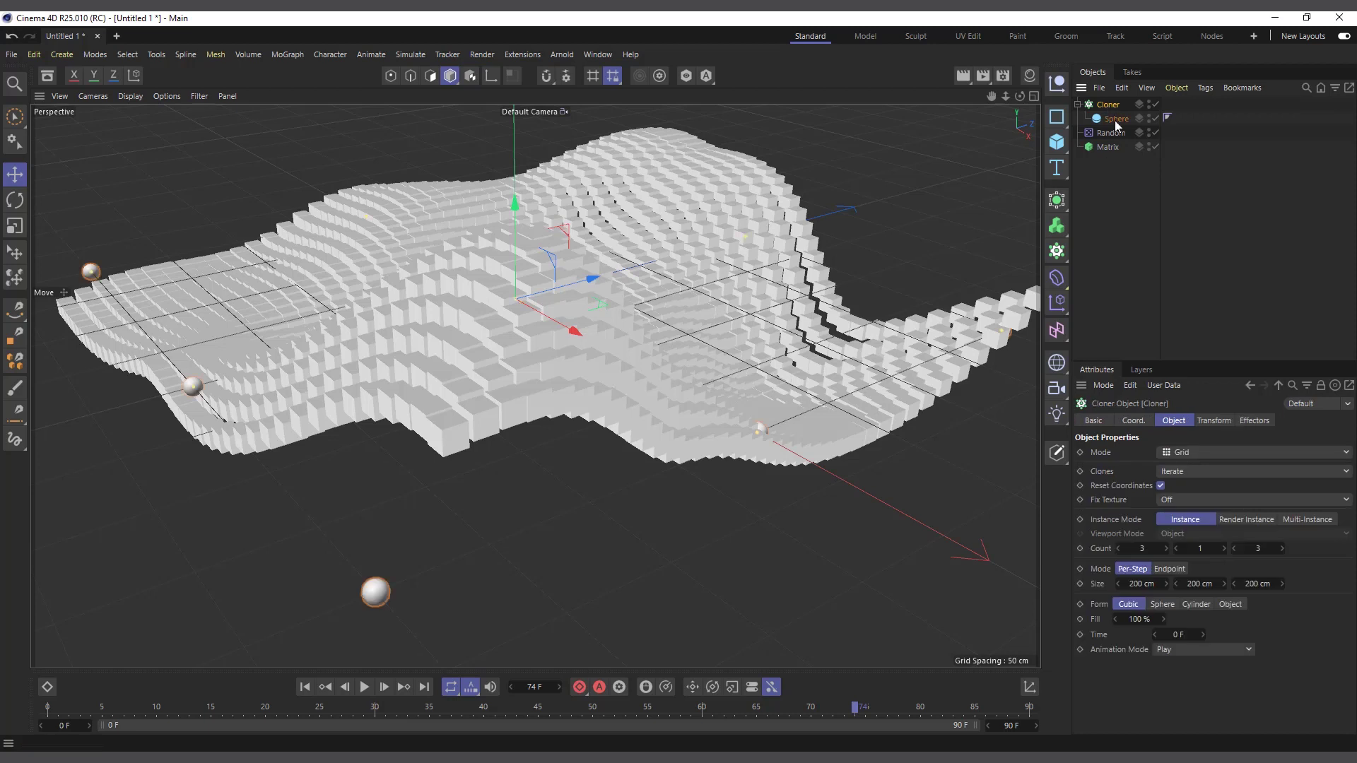
pyautogui.click(1216, 453)
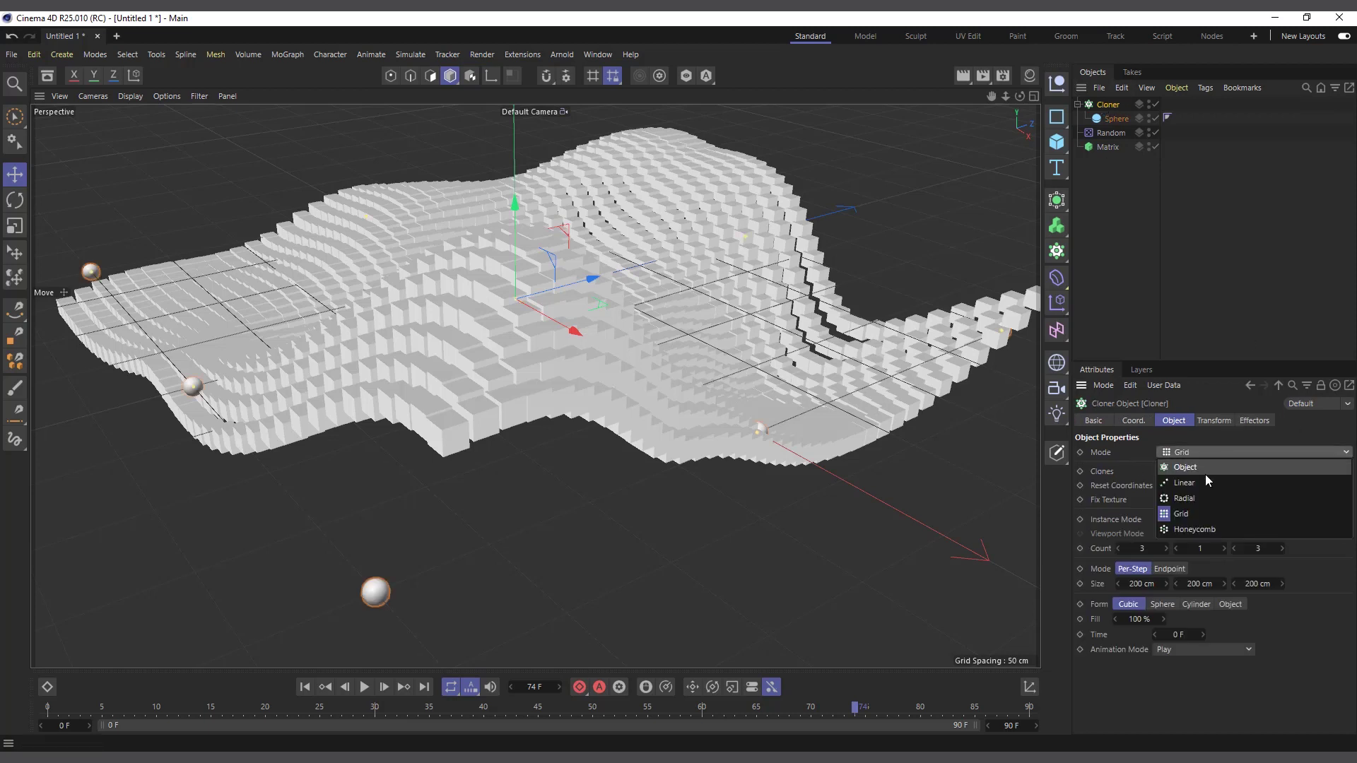
pyautogui.click(1204, 470)
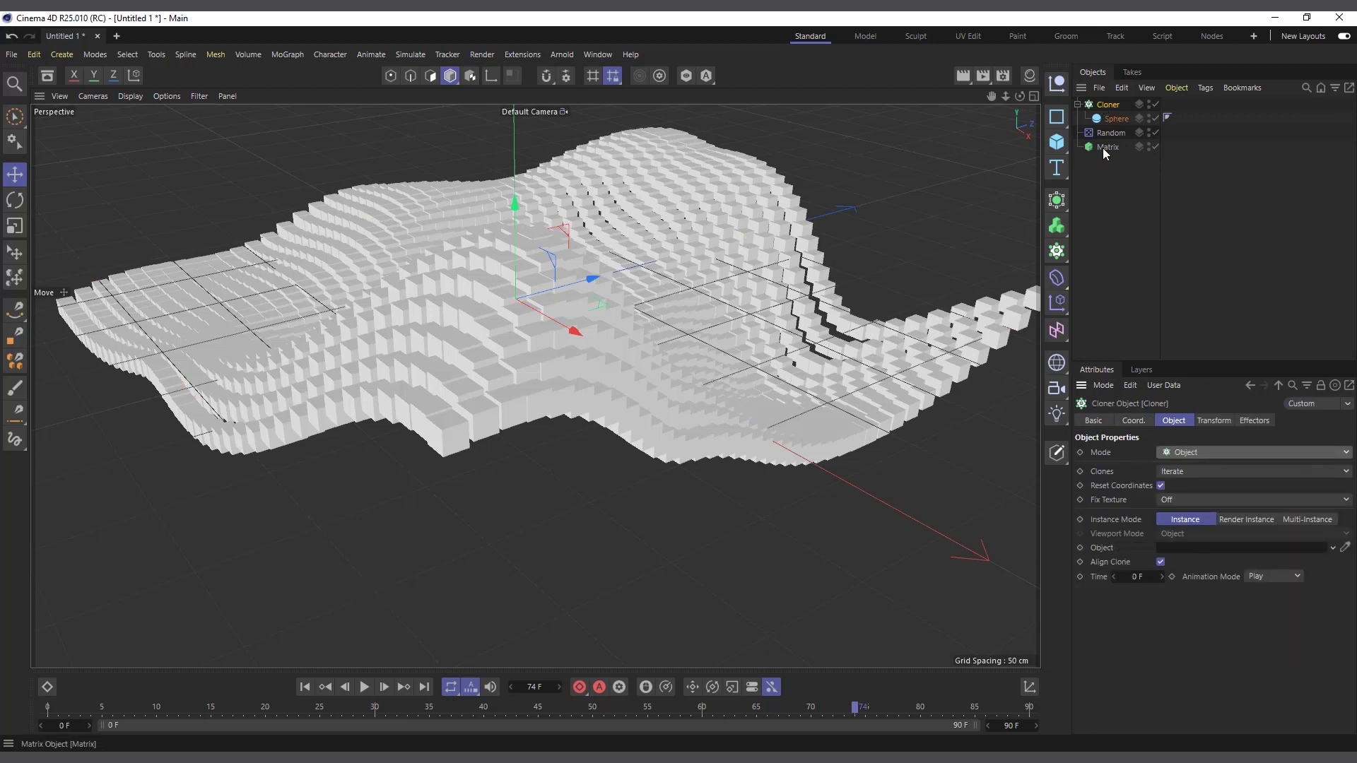
pyautogui.moveTo(1103, 147); pyautogui.dragTo(1192, 551)
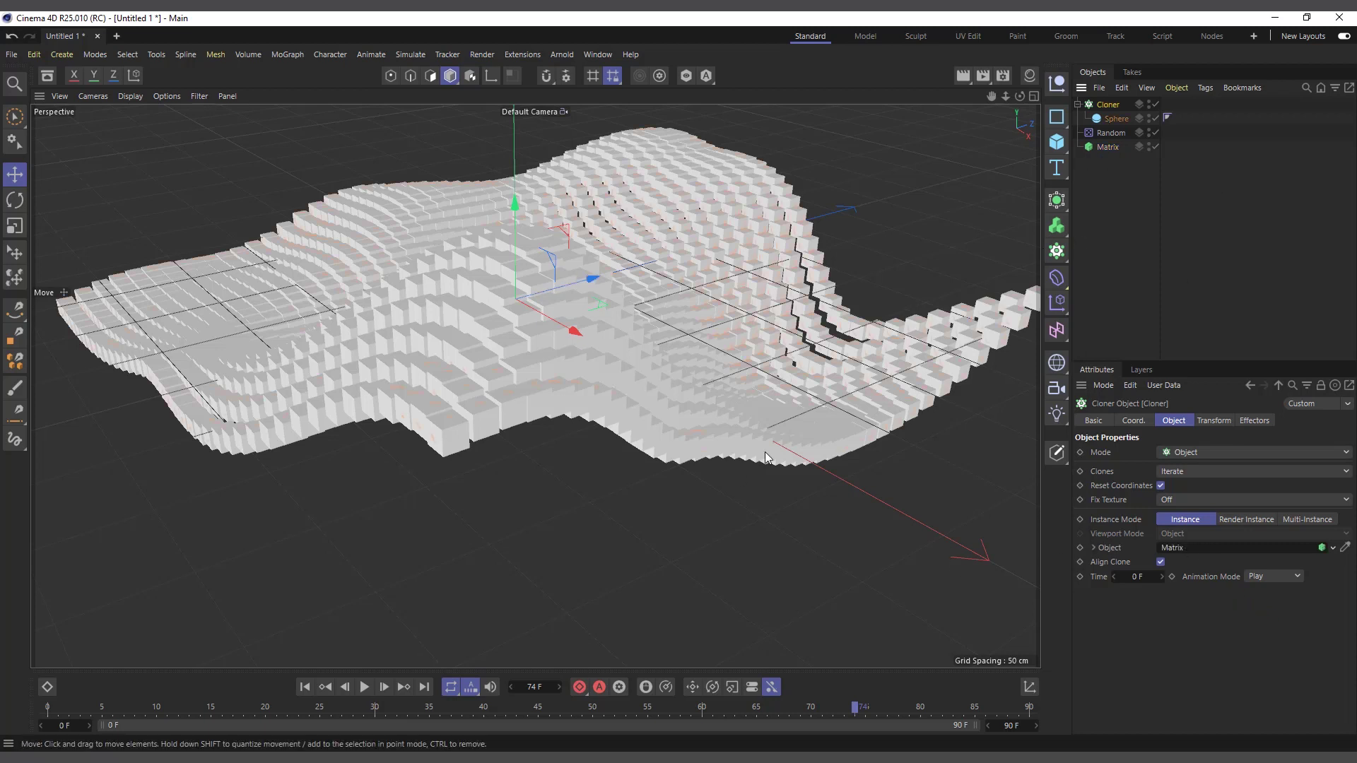
pyautogui.click(1148, 143)
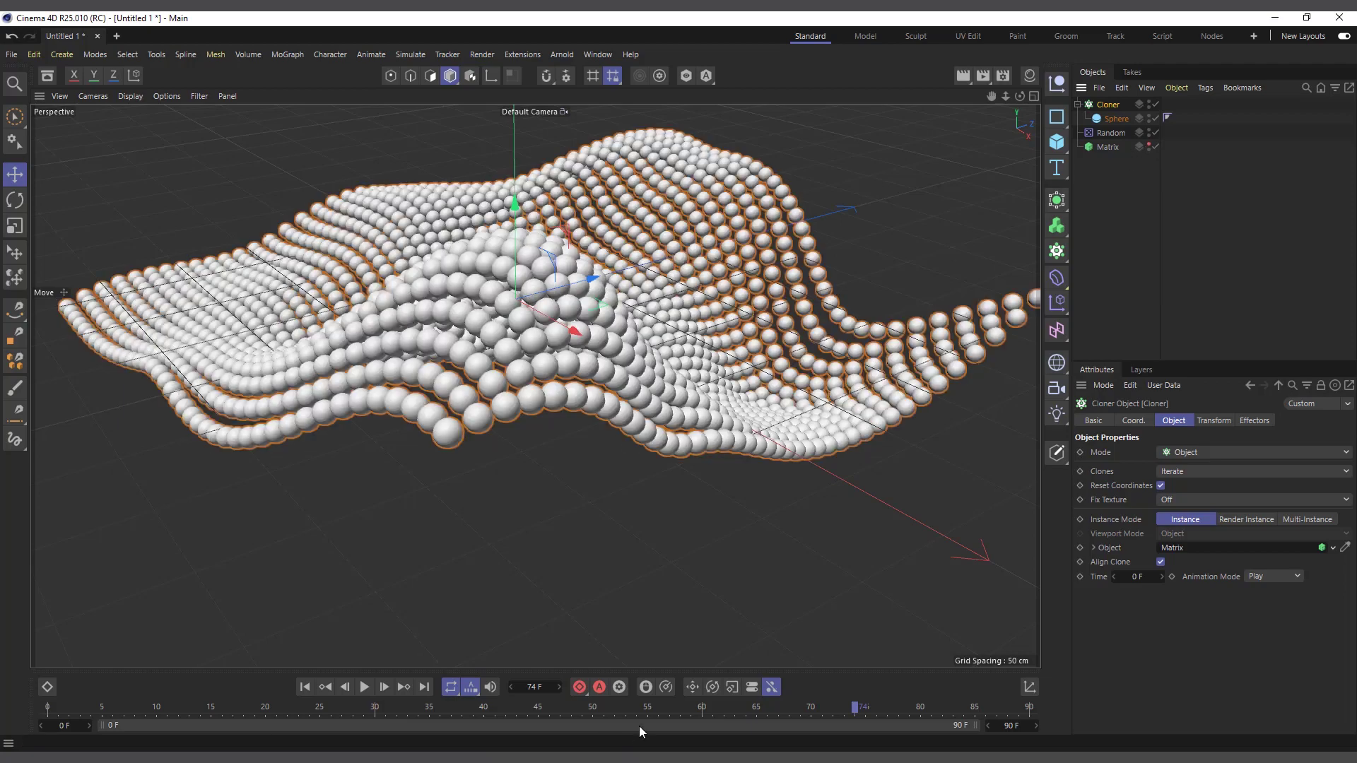
# Step: Play the animation from frame 0 to review the 5 cm spheres riding the noise waves
pyautogui.click(362, 688)
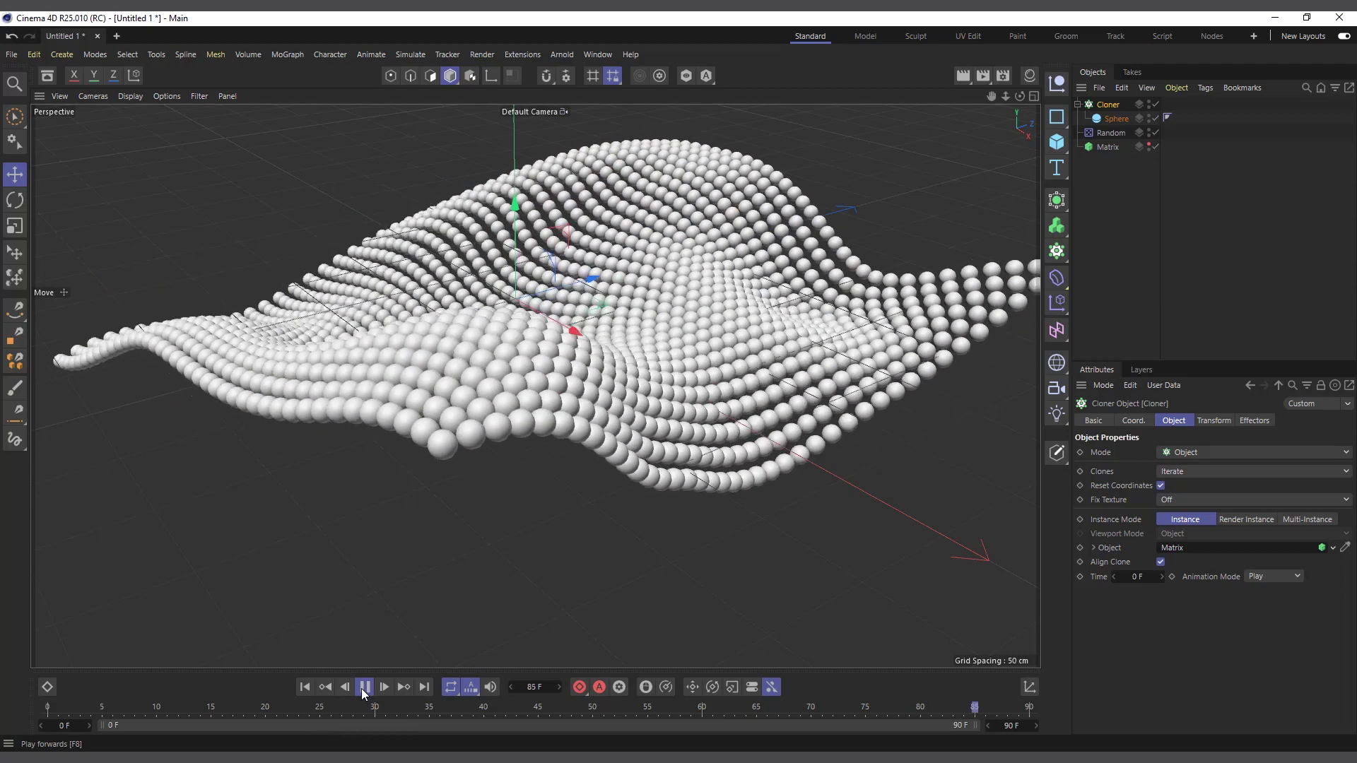
pyautogui.click(362, 688)
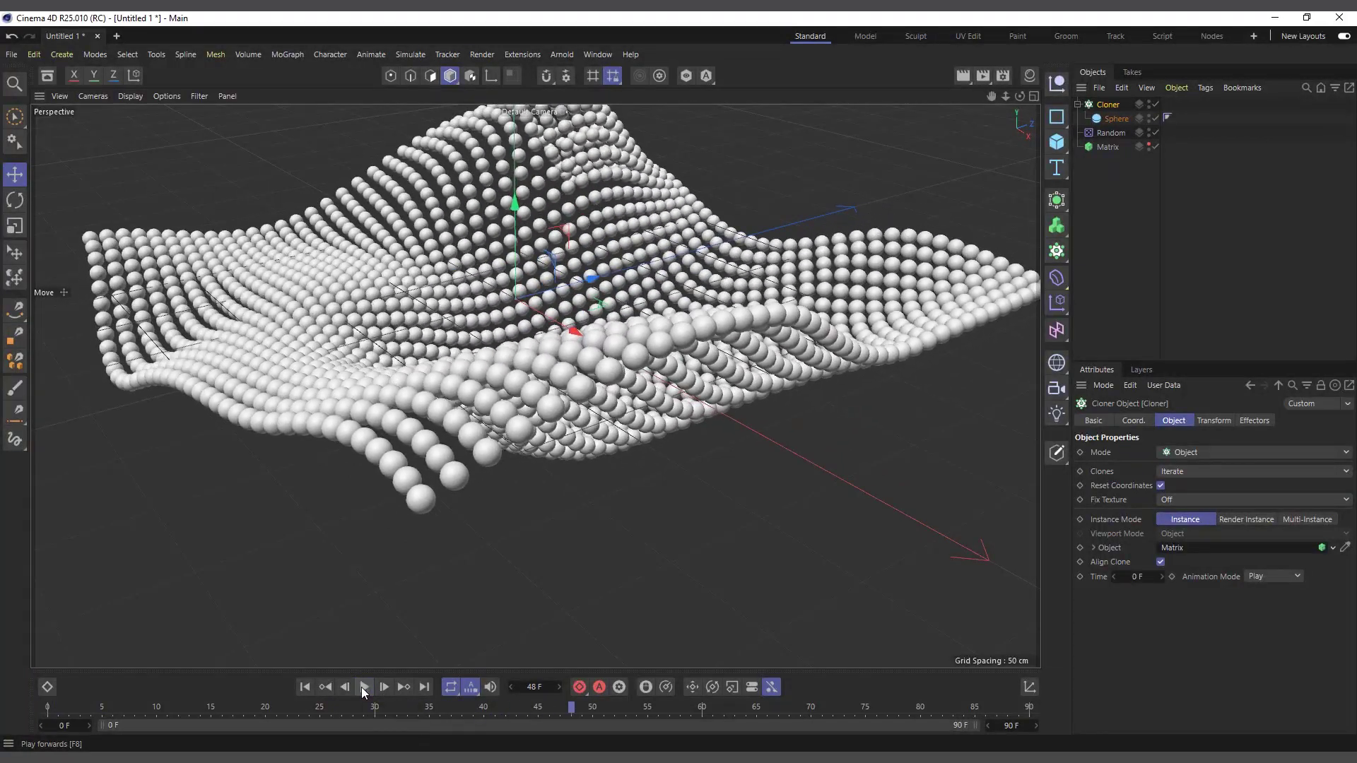
pyautogui.click(1116, 119)
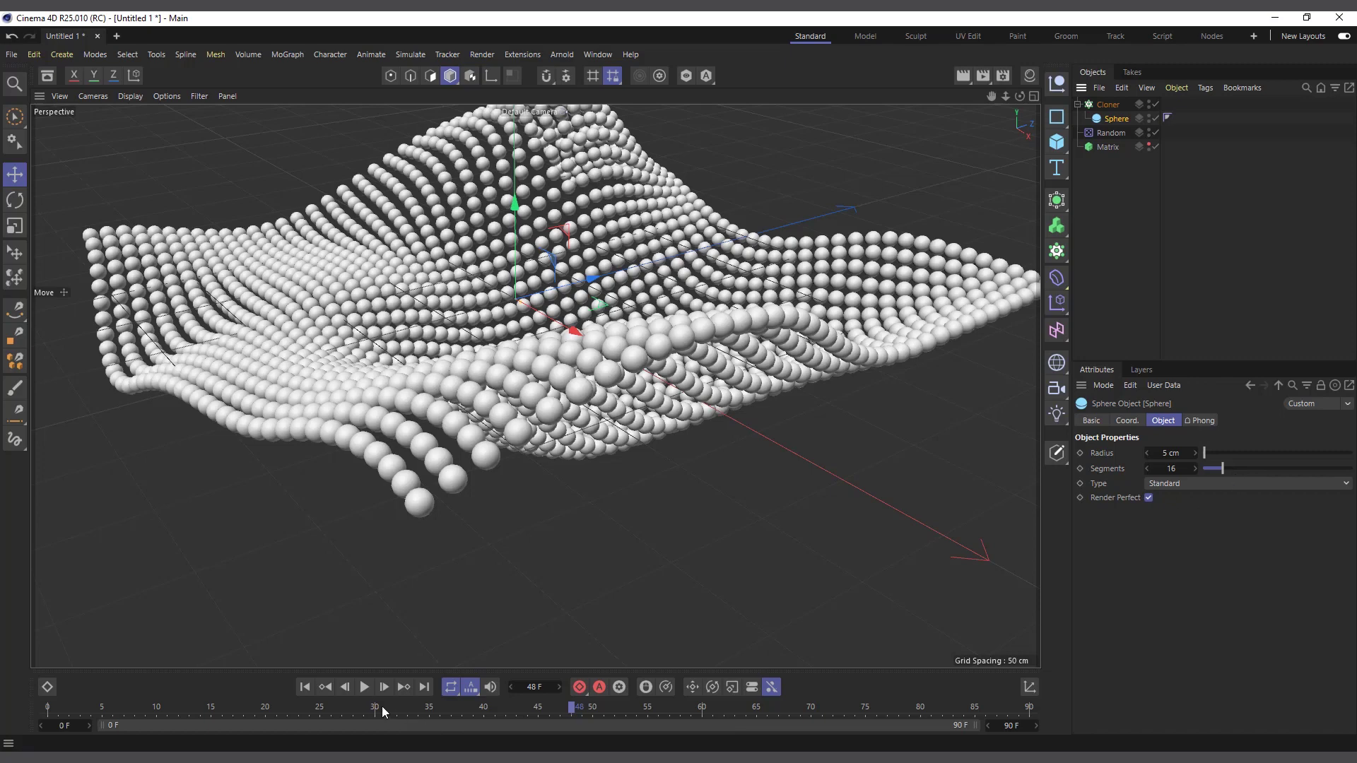
pyautogui.click(305, 687)
pyautogui.click(364, 687)
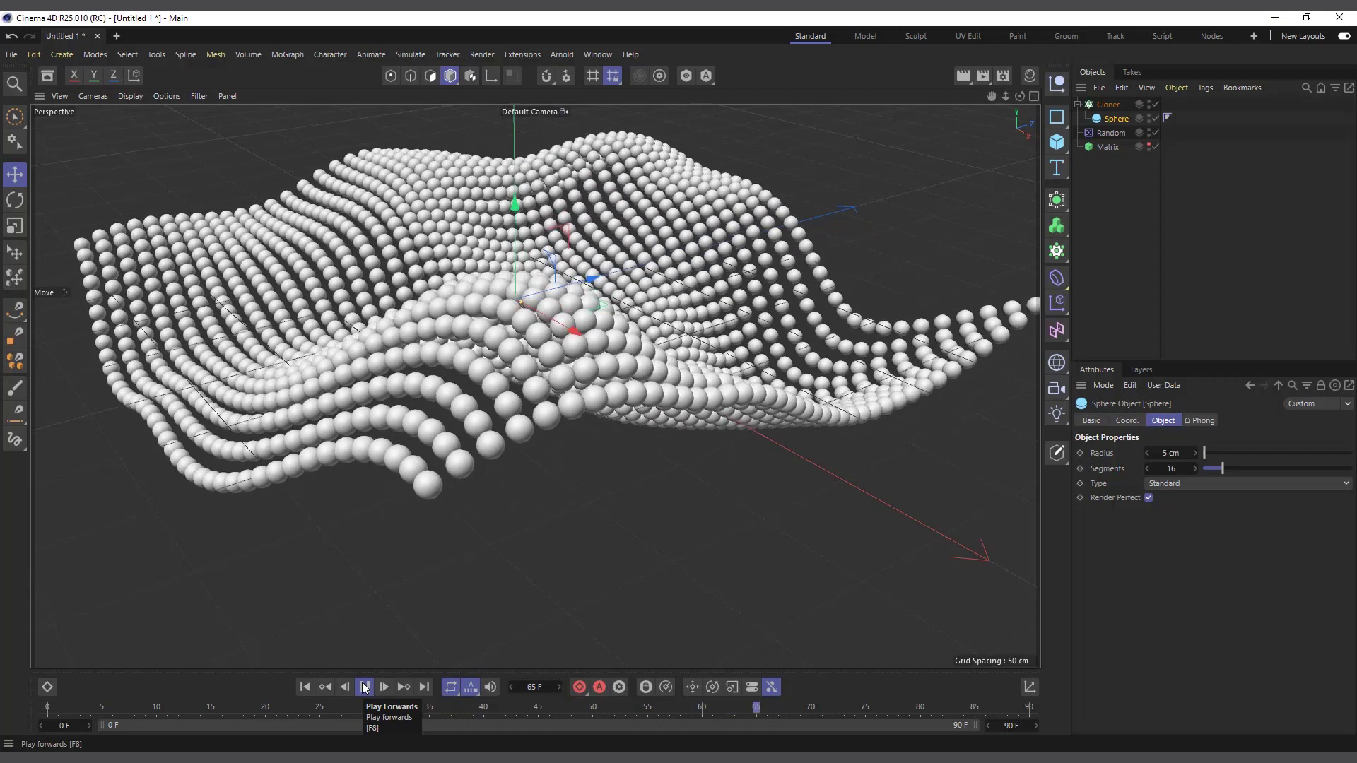
pyautogui.click(364, 687)
pyautogui.moveTo(1019, 96); pyautogui.dragTo(1000, 103)
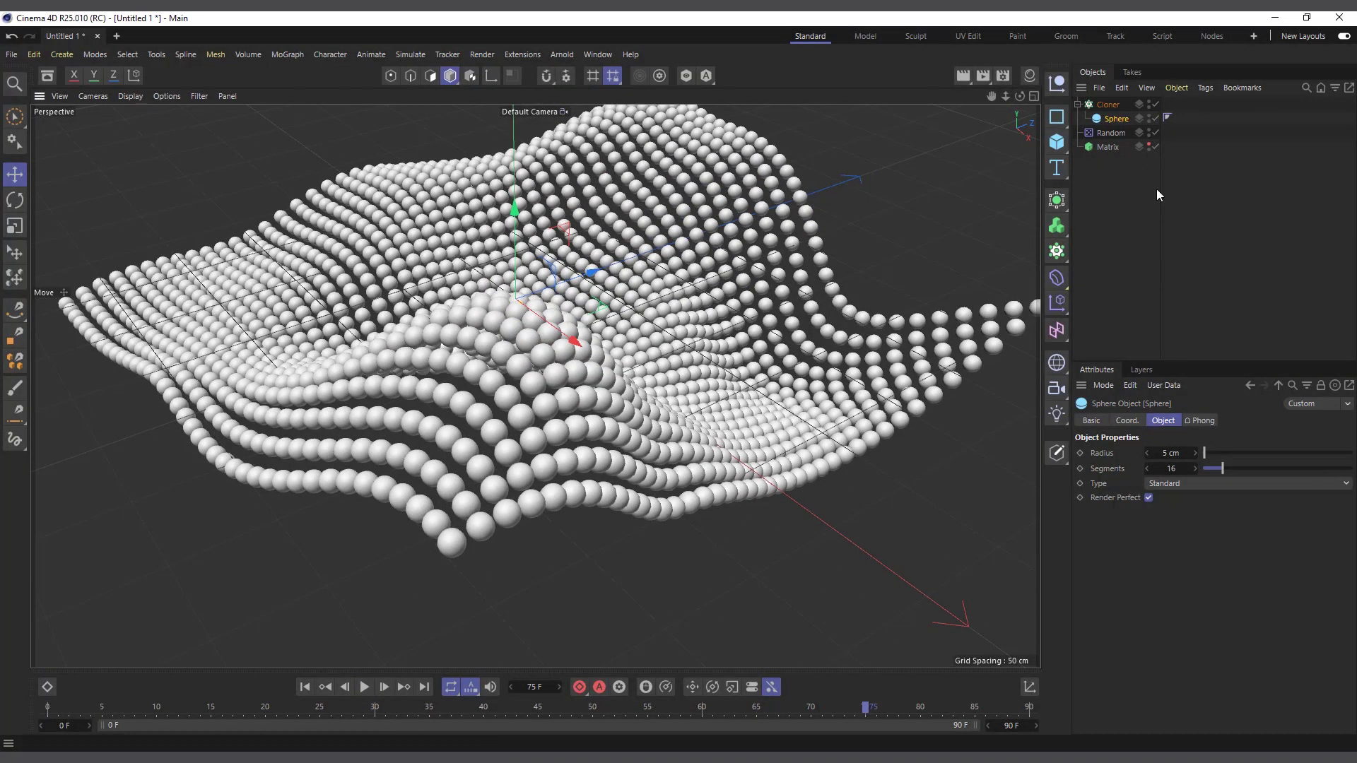
# Step: Delete the Random effector so the sphere sheet lies flat
pyautogui.click(1104, 150)
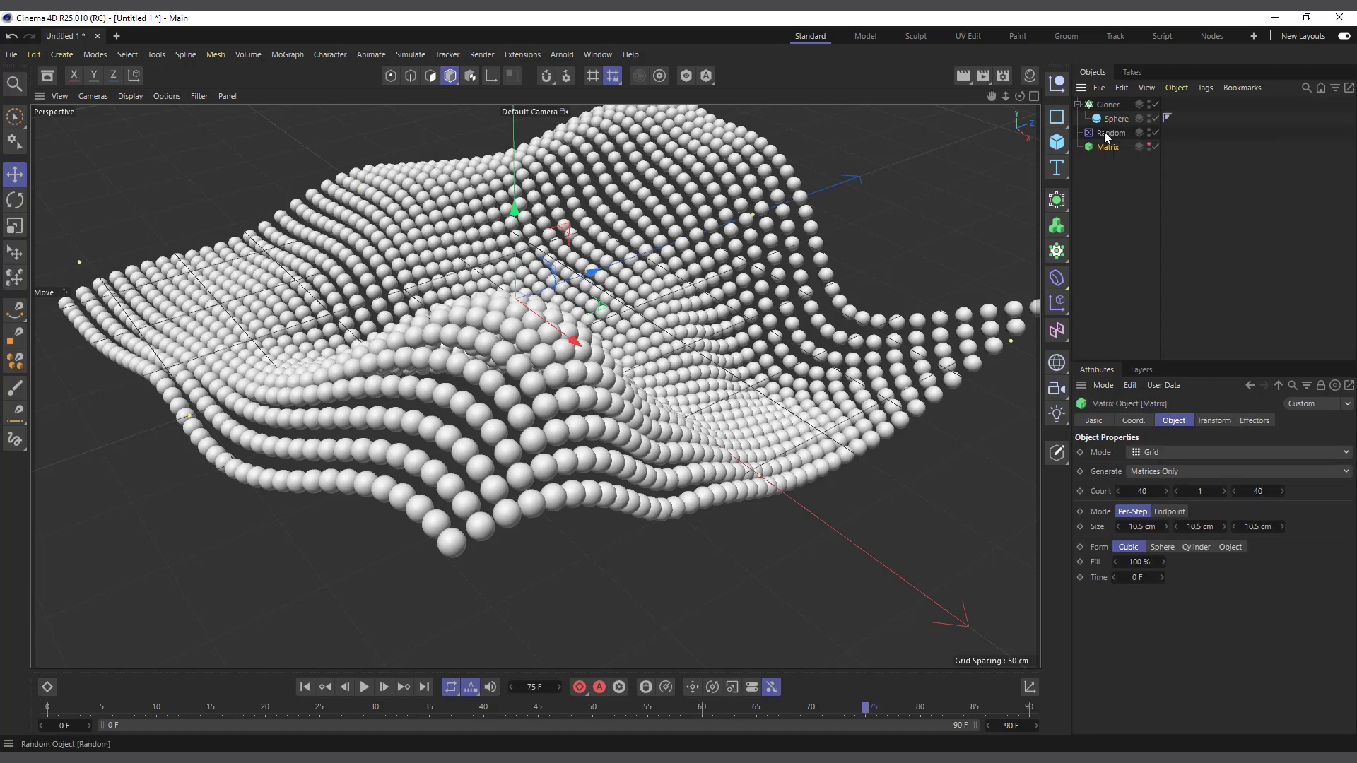
pyautogui.click(1108, 135)
pyautogui.press('Delete')
pyautogui.click(1102, 133)
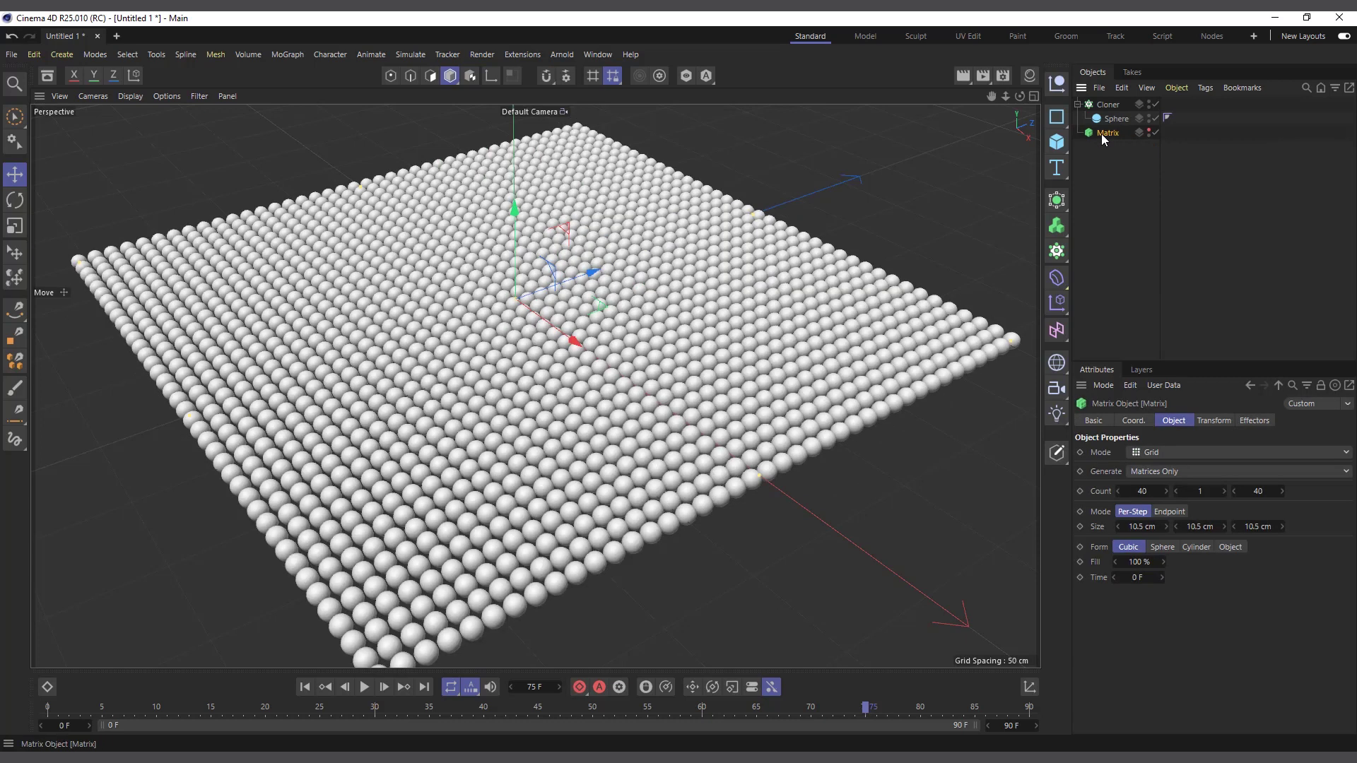
pyautogui.scroll(-2, 626, 283)
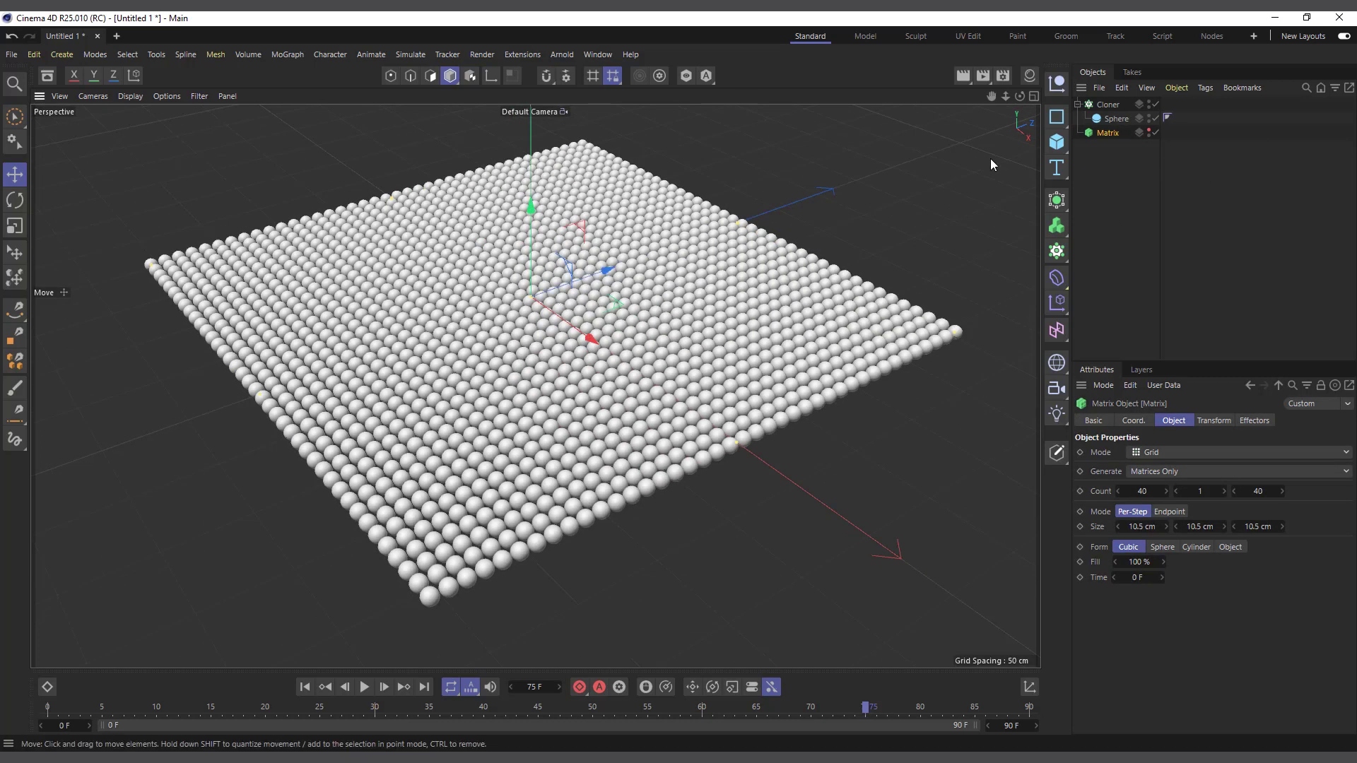
pyautogui.click(1077, 104)
pyautogui.click(1107, 104)
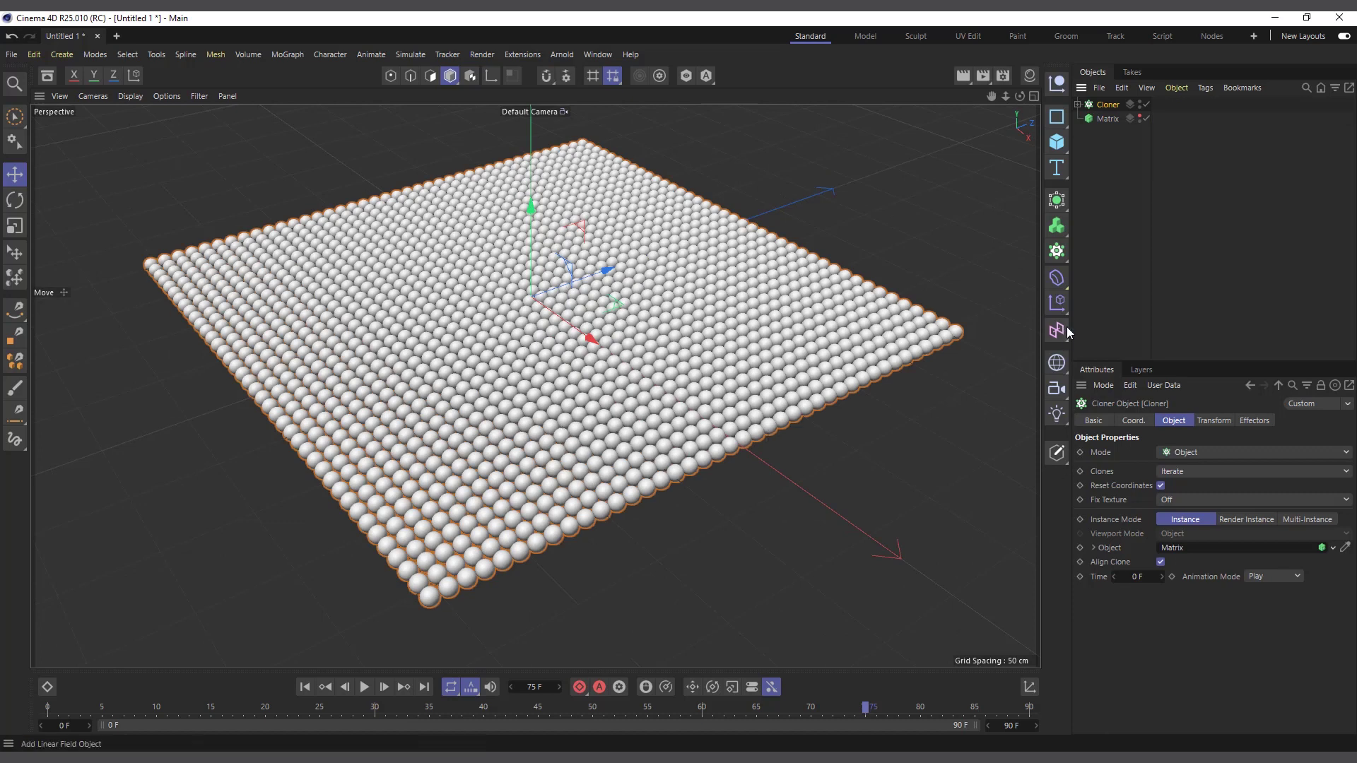
# Step: Add a Bend deformer and an empty Null, then select the Cloner and Bend together
pyautogui.moveTo(1056, 277); pyautogui.dragTo(1112, 285)
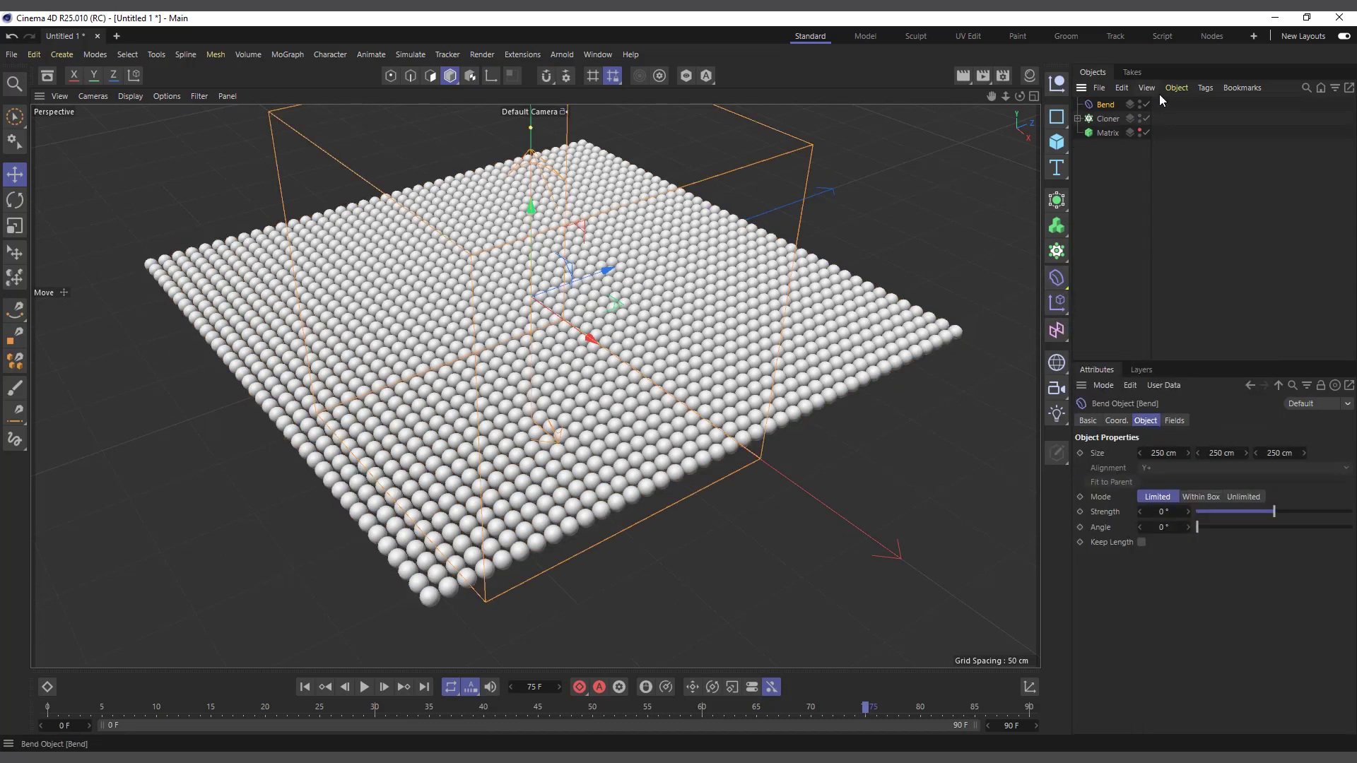
pyautogui.click(1109, 117)
pyautogui.moveTo(1108, 107); pyautogui.dragTo(1112, 119)
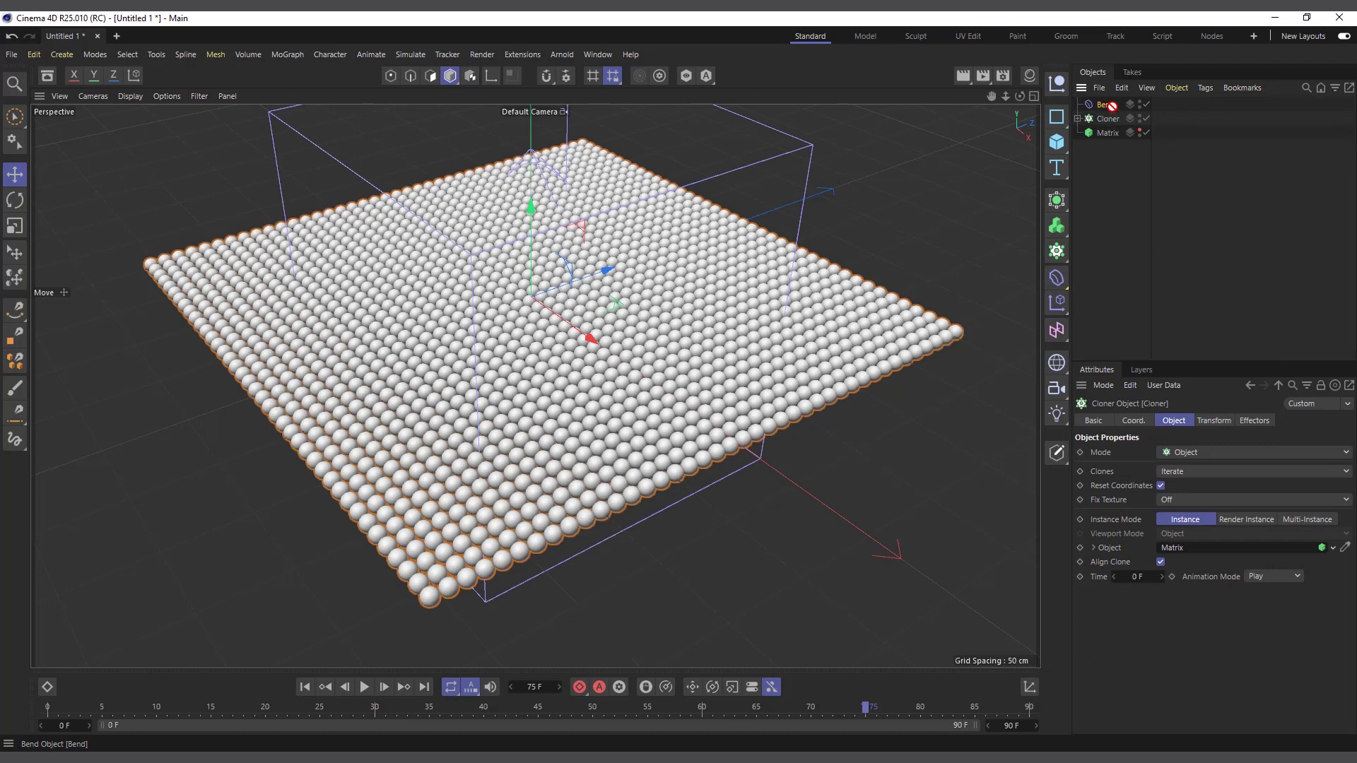
pyautogui.click(1106, 120)
pyautogui.click(1057, 85)
pyautogui.click(1105, 131)
pyautogui.keyDown('ctrl'); pyautogui.click(1106, 120); pyautogui.keyUp('ctrl')
# Step: Place Bend directly under the Null above Cloner, and set its strength to 122°
pyautogui.moveTo(1105, 120); pyautogui.dragTo(1107, 113)
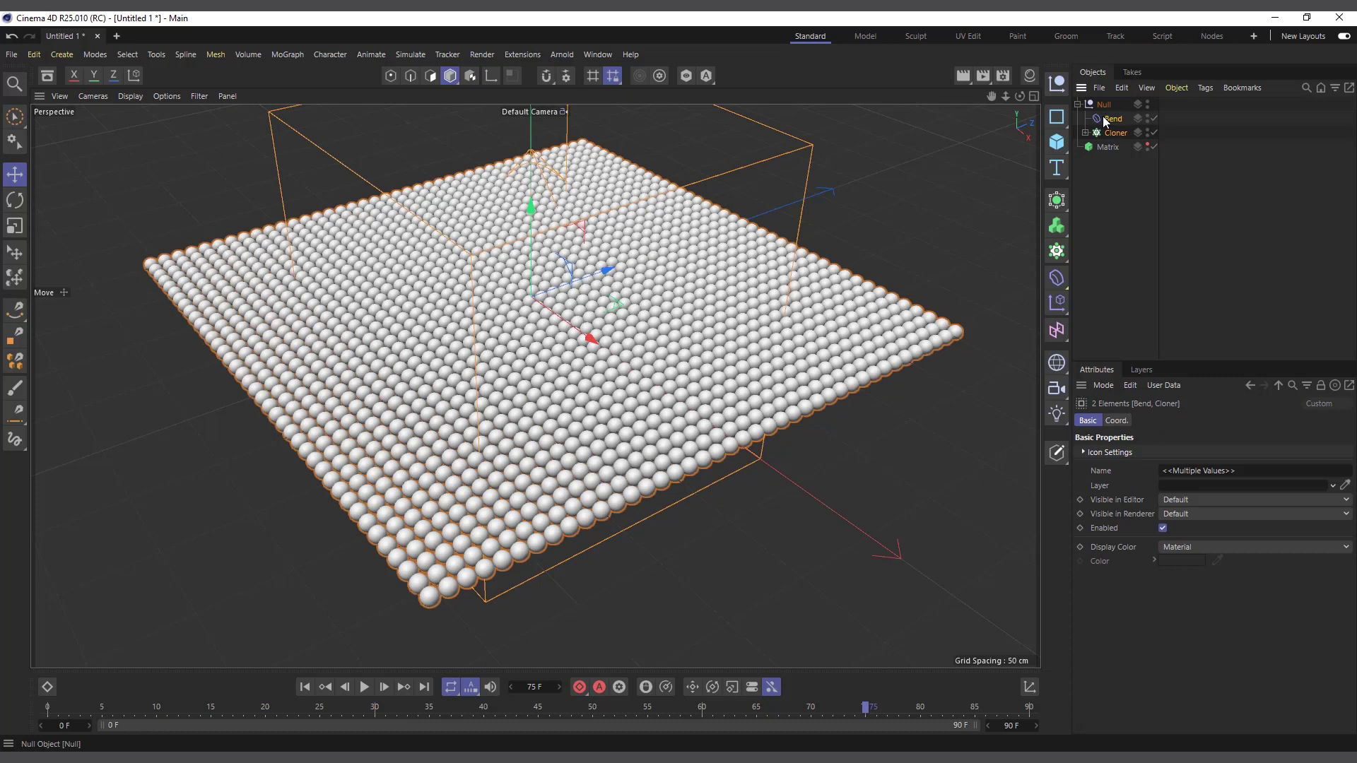
pyautogui.click(1111, 119)
pyautogui.click(1085, 133)
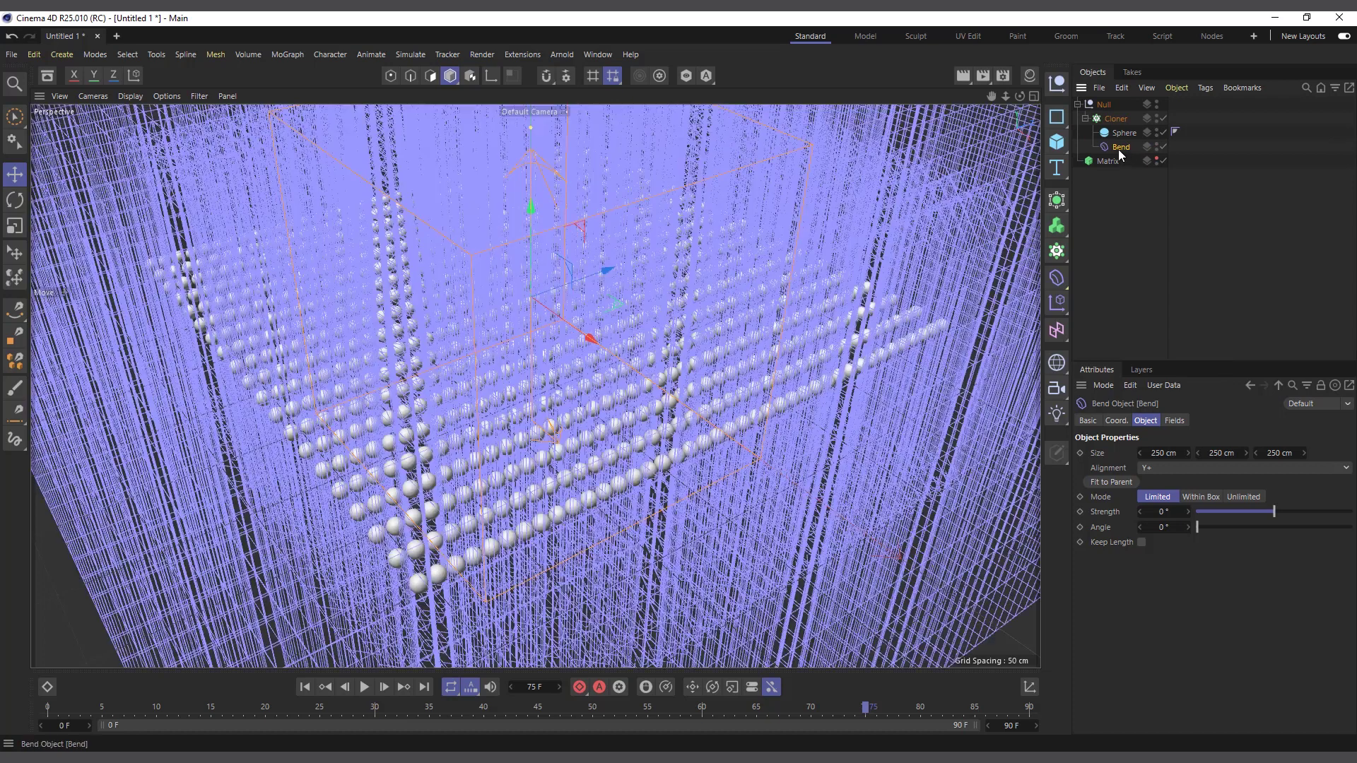
pyautogui.moveTo(1118, 147); pyautogui.dragTo(1109, 118)
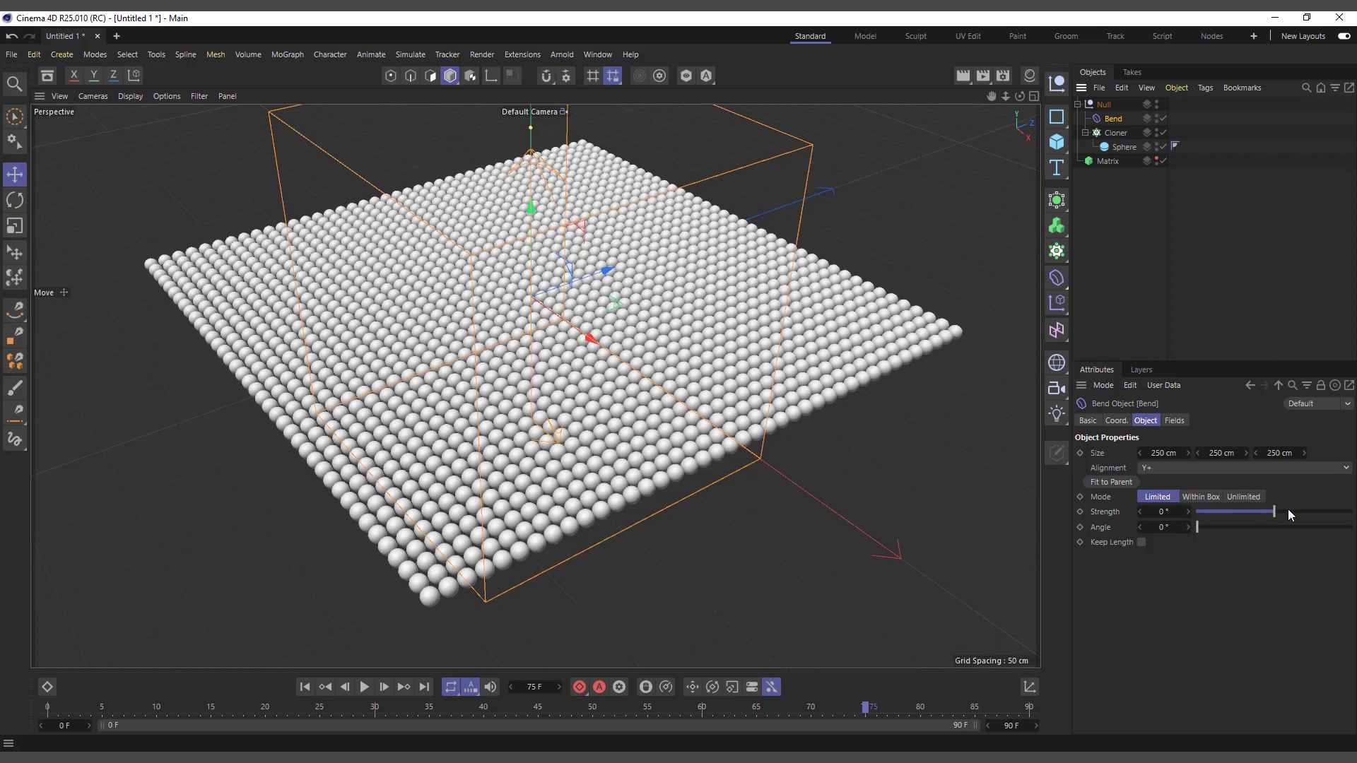
pyautogui.moveTo(1289, 514); pyautogui.dragTo(1302, 515)
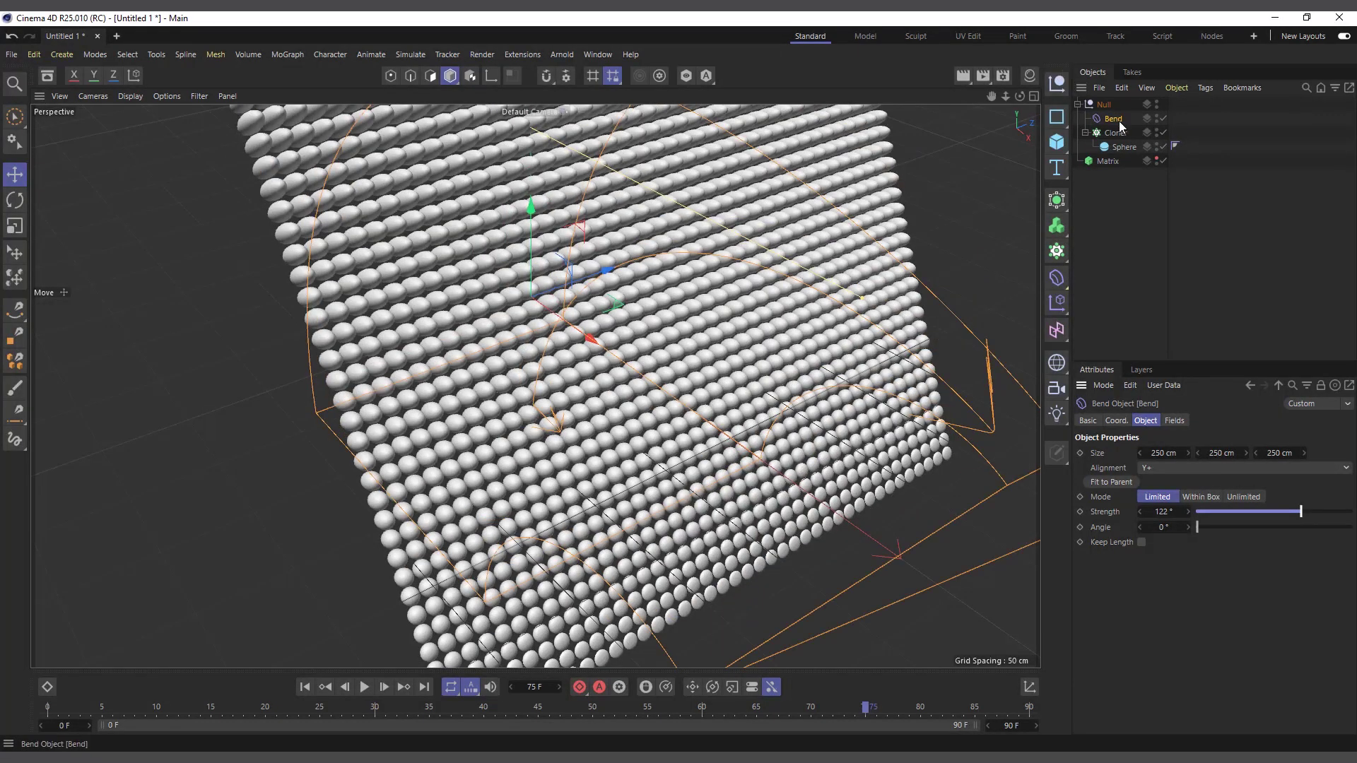
# Step: Rotate the Bend deformer a quarter turn to -90° bank
pyautogui.click(1117, 420)
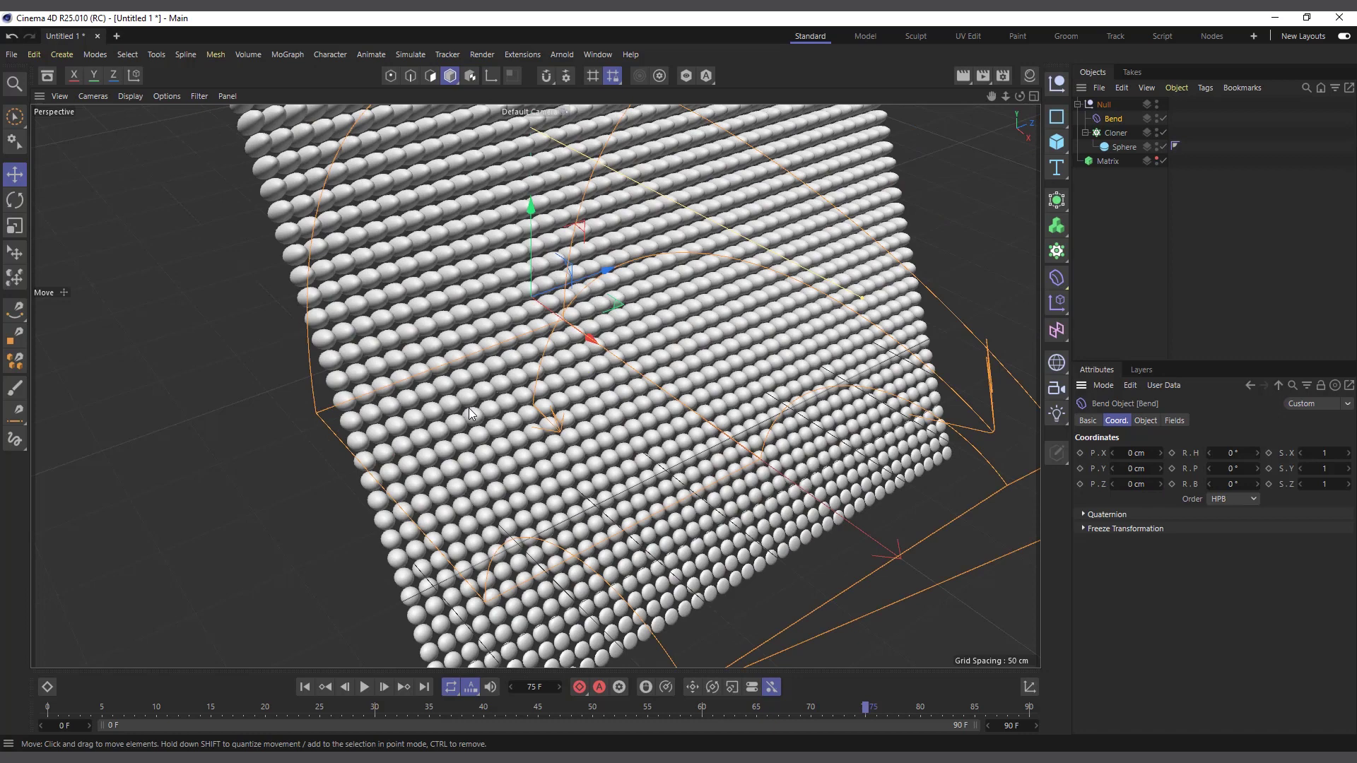
pyautogui.click(15, 200)
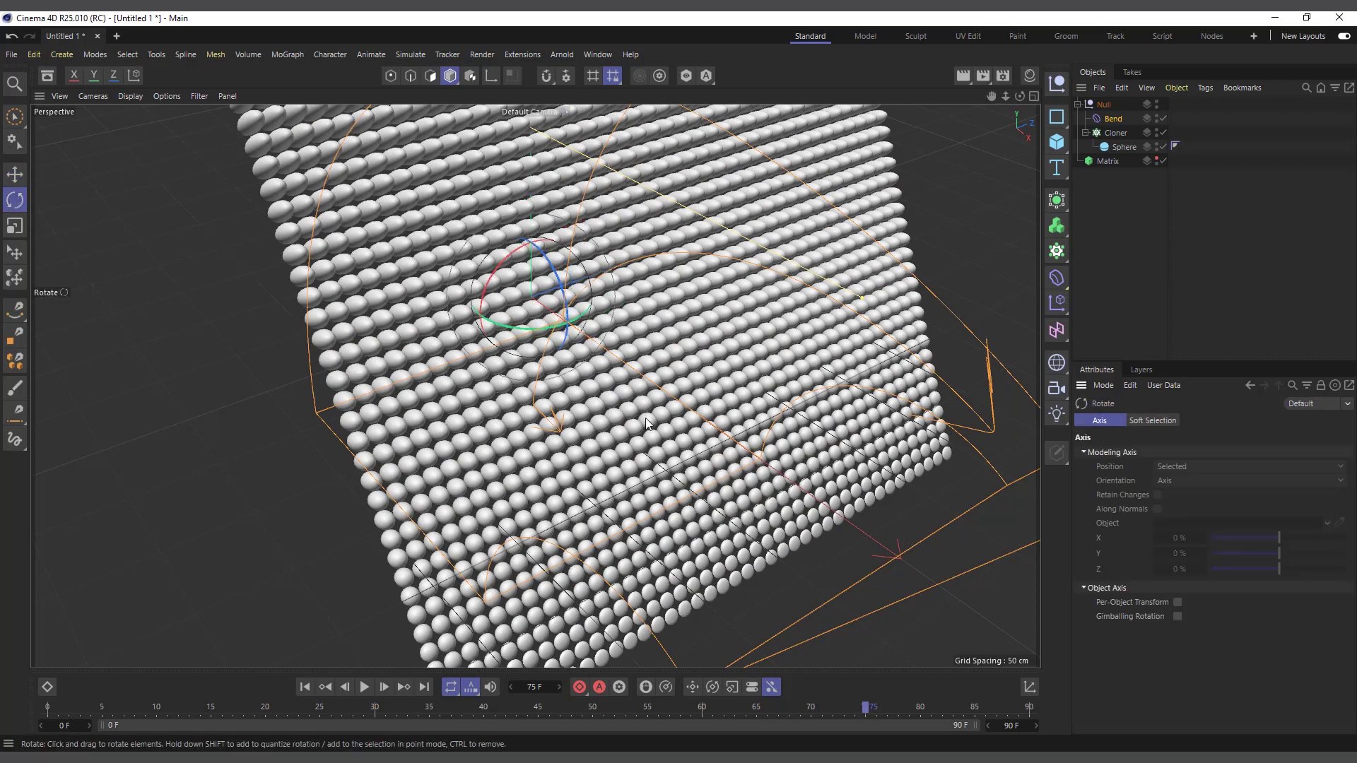
pyautogui.moveTo(551, 263); pyautogui.dragTo(511, 249)
pyautogui.keyDown('alt'); pyautogui.moveTo(600, 385); pyautogui.dragTo(744, 473); pyautogui.keyUp('alt')
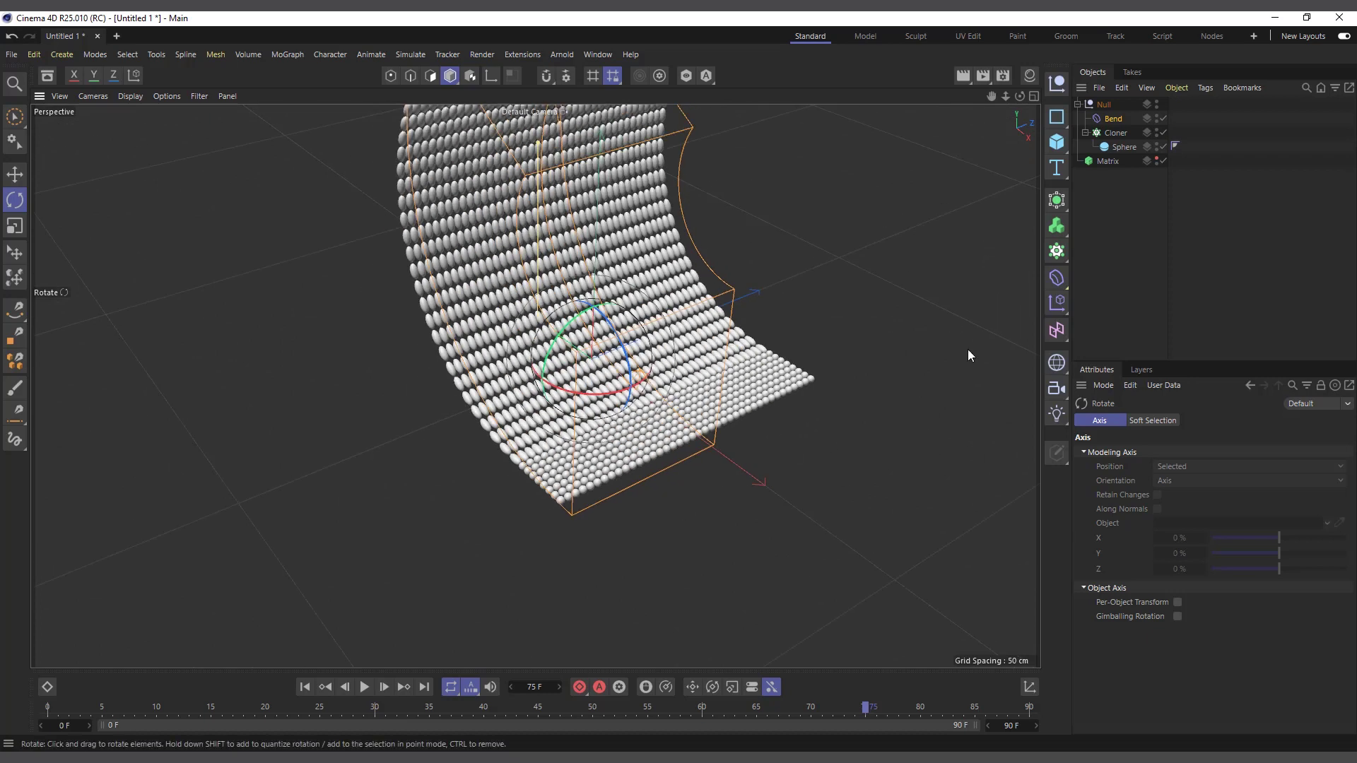
pyautogui.moveTo(995, 96); pyautogui.dragTo(986, 94)
# Step: Raise the Bend strength to 229°, then check the sphere's radius and segments
pyautogui.click(1112, 120)
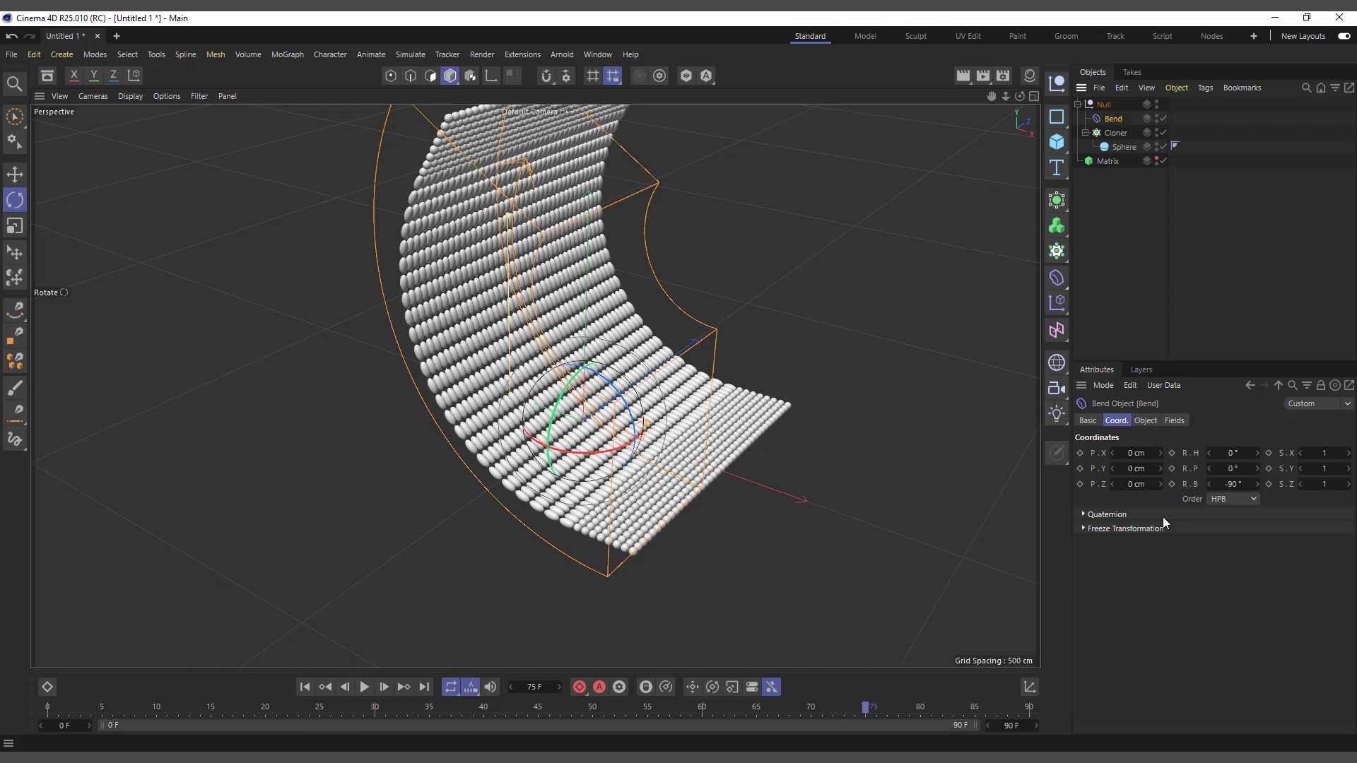
pyautogui.click(1145, 421)
pyautogui.moveTo(1320, 512); pyautogui.dragTo(1326, 511)
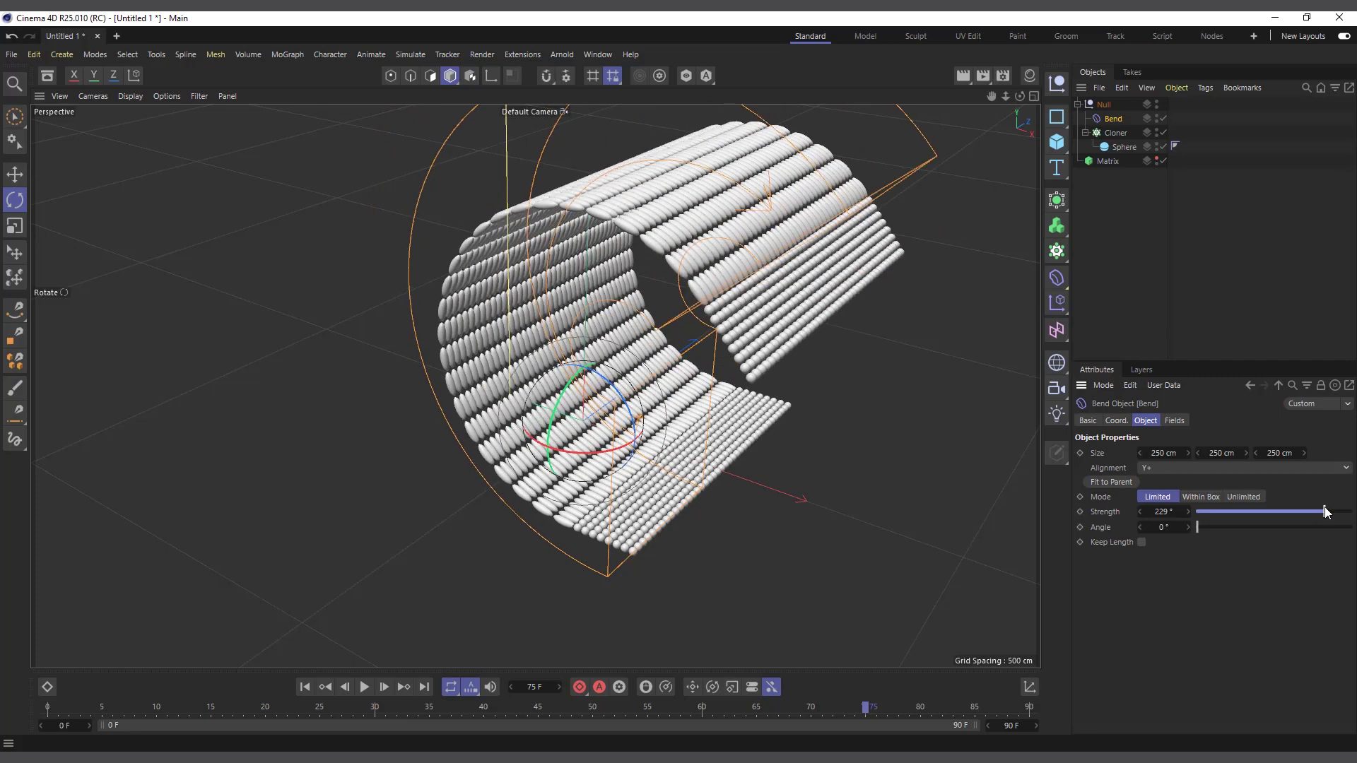
pyautogui.click(1119, 147)
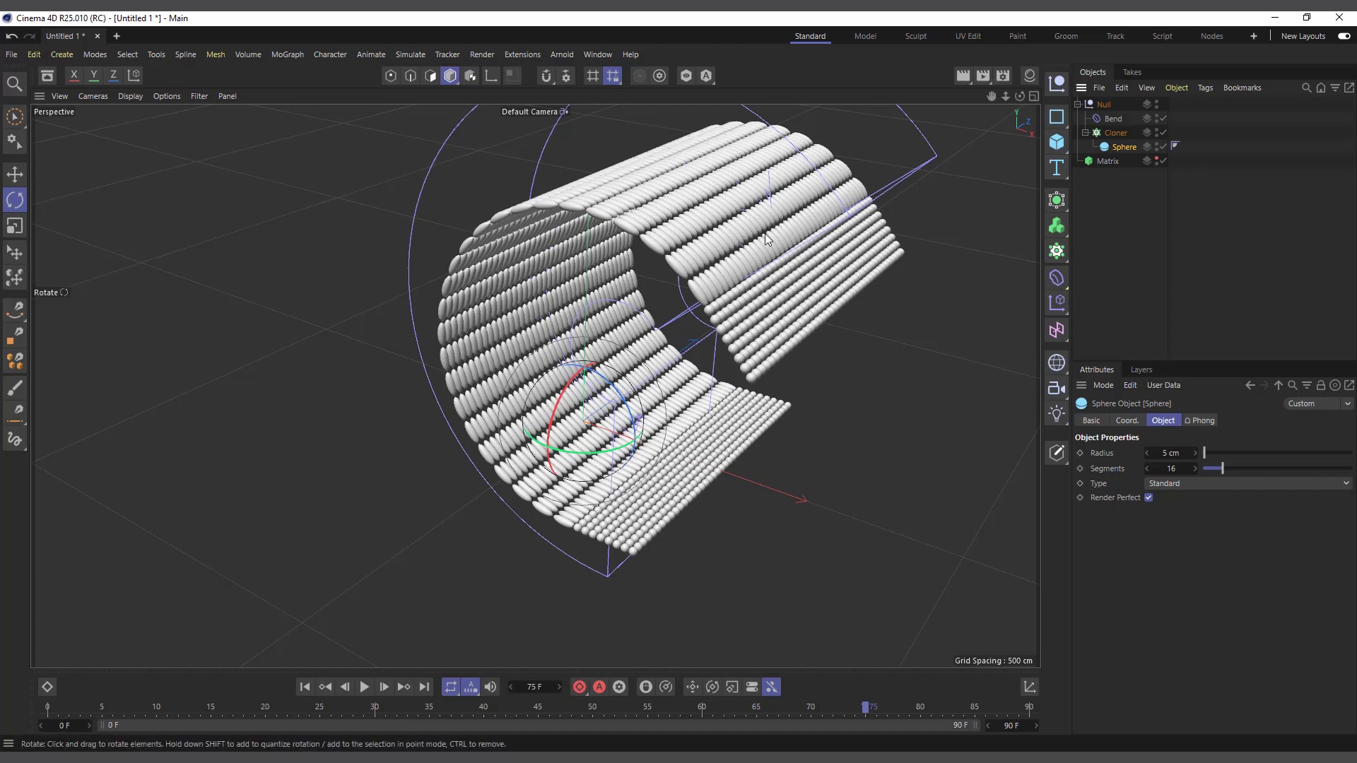
pyautogui.click(1114, 119)
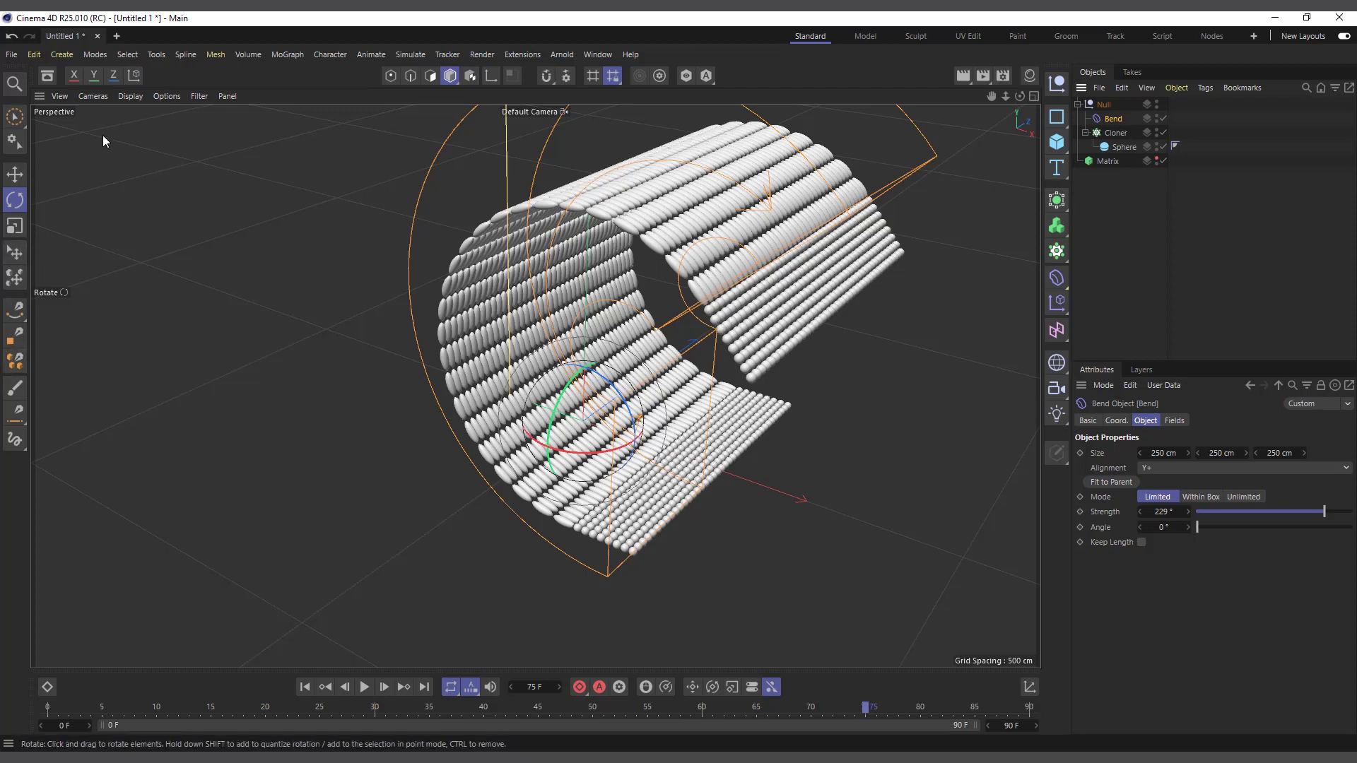
# Step: Slide the Bend deformer sideways along the sphere grid with the Move tool
pyautogui.click(18, 173)
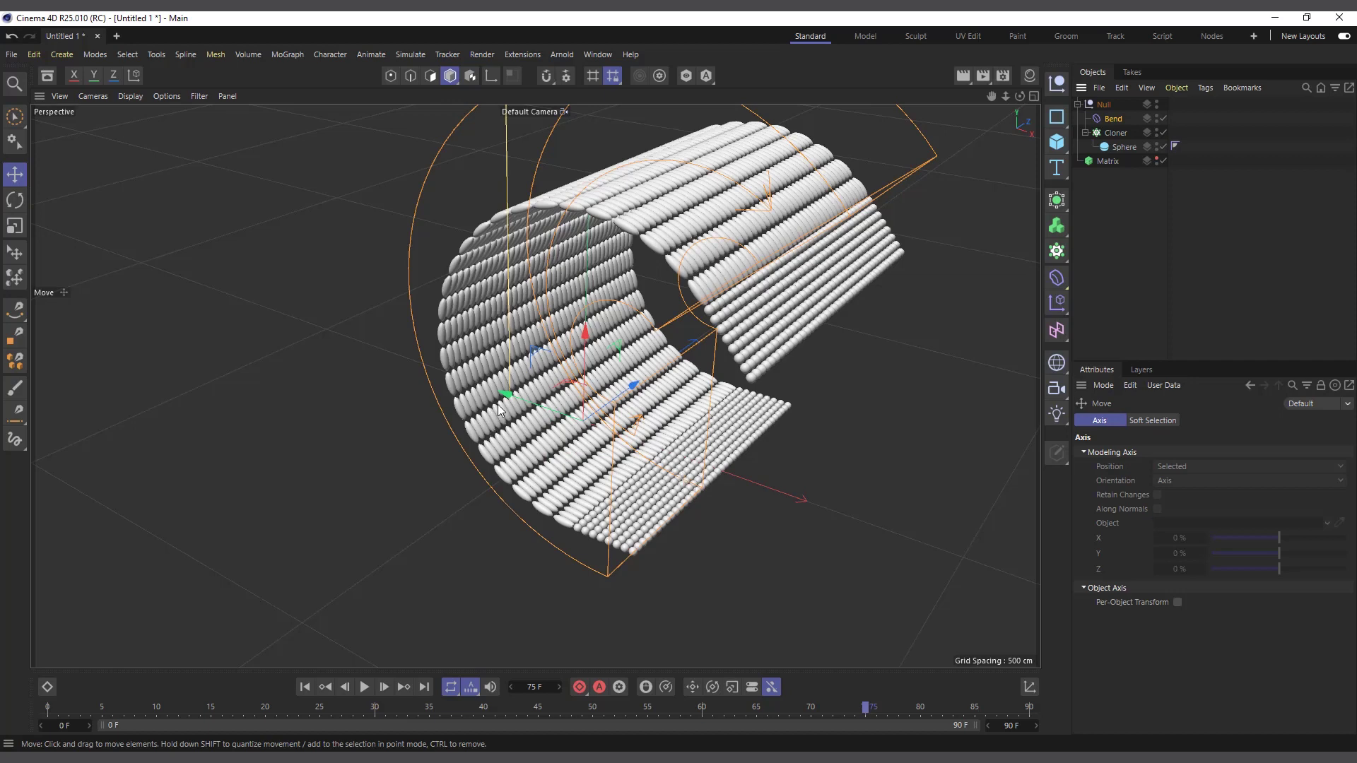
pyautogui.moveTo(497, 404); pyautogui.dragTo(444, 413)
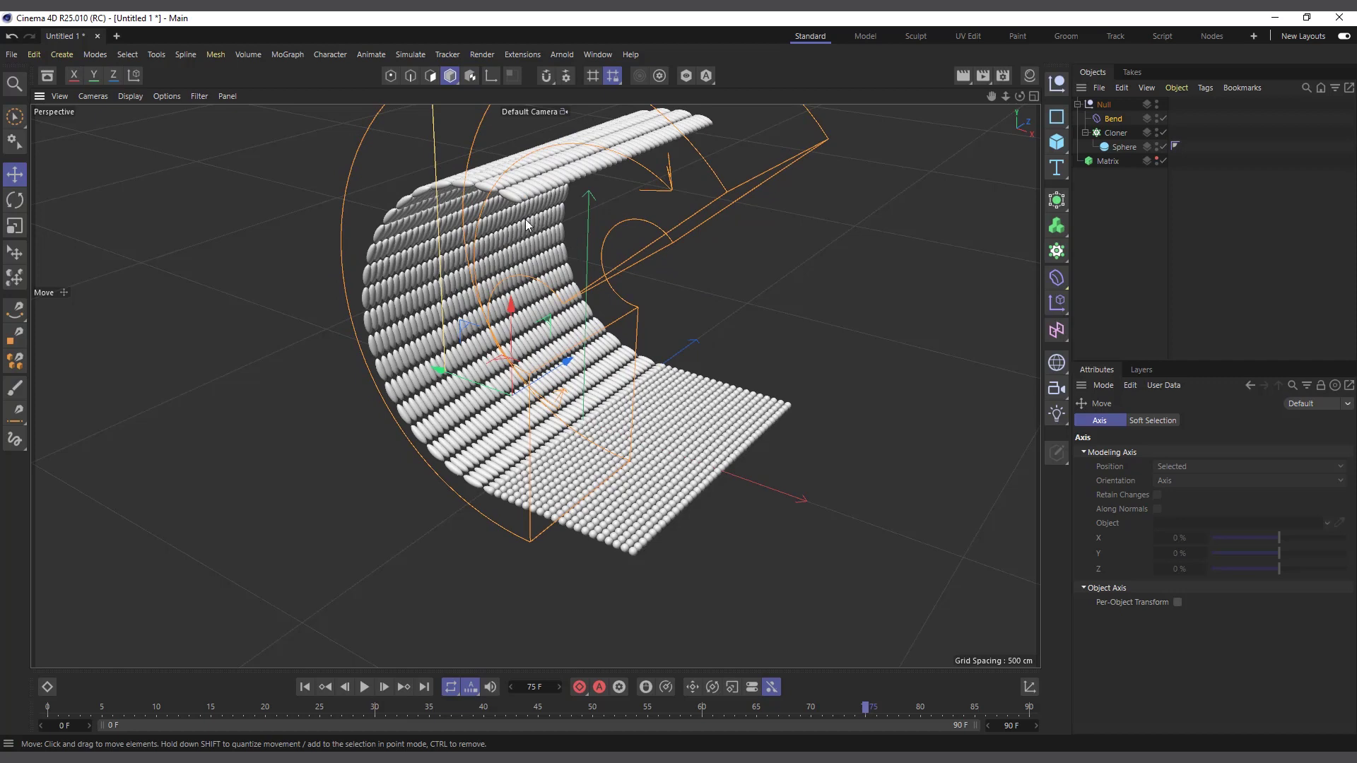
pyautogui.moveTo(1020, 96); pyautogui.dragTo(1010, 99)
pyautogui.scroll(3, 811, 156)
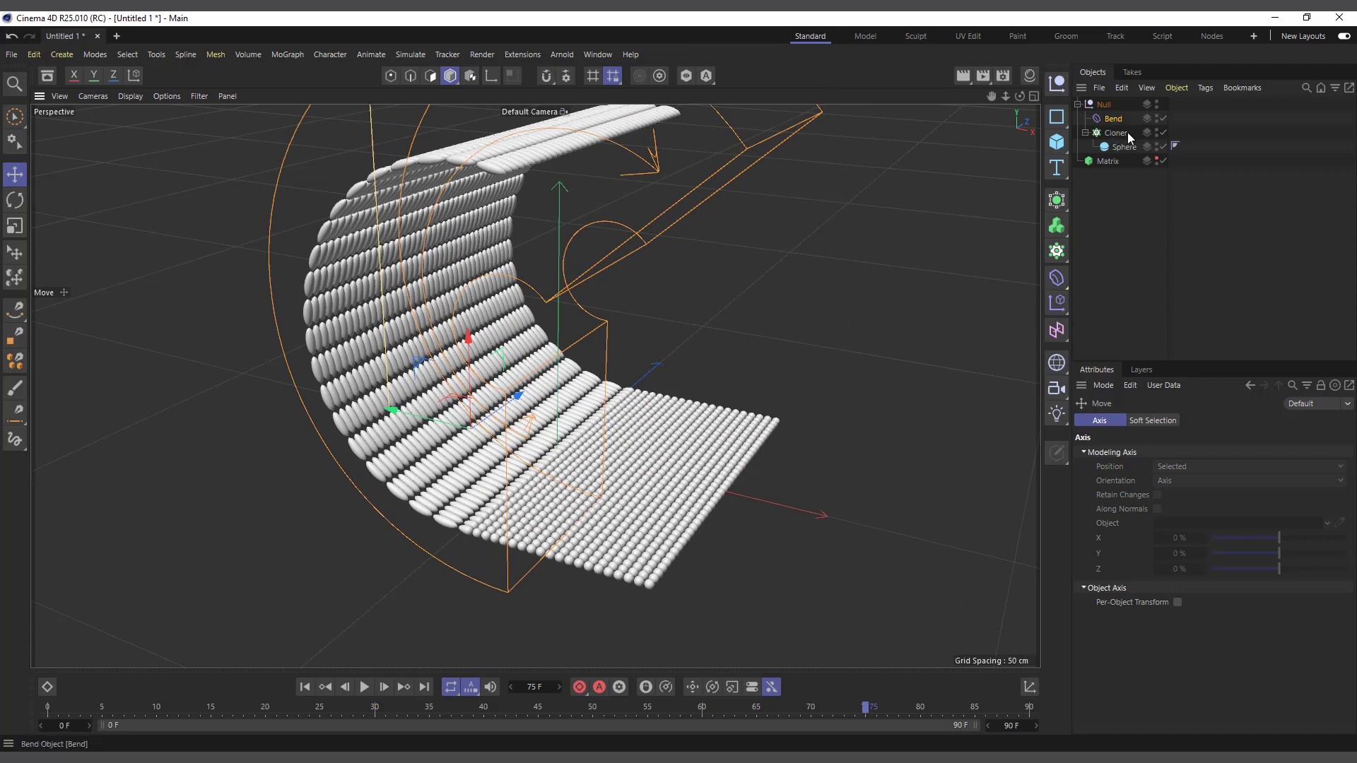
# Step: Collapse the Cloner and parent Bend under the Matrix, showing the Matrix grid
pyautogui.click(1085, 133)
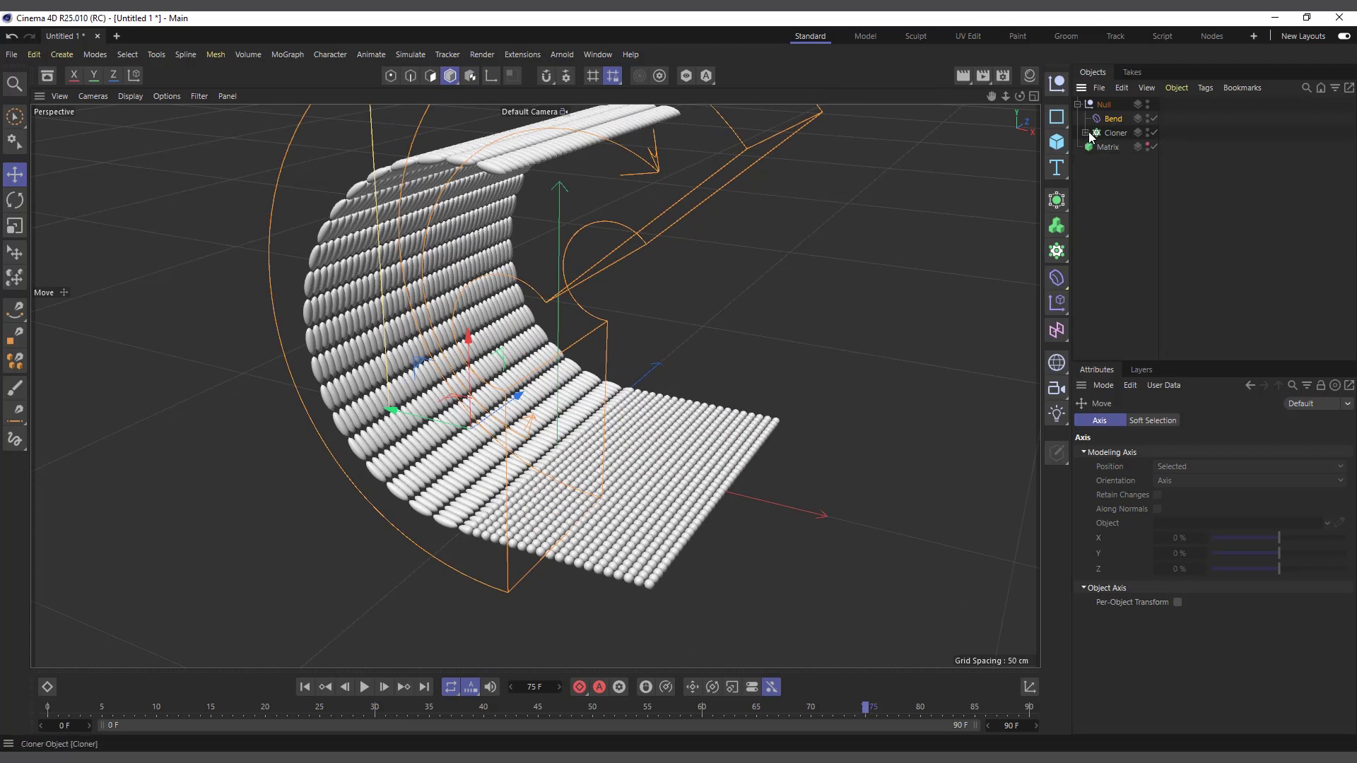
pyautogui.moveTo(1108, 132)
pyautogui.mouseDown()
pyautogui.moveTo(1120, 164)
pyautogui.moveTo(1110, 146)
pyautogui.mouseUp()
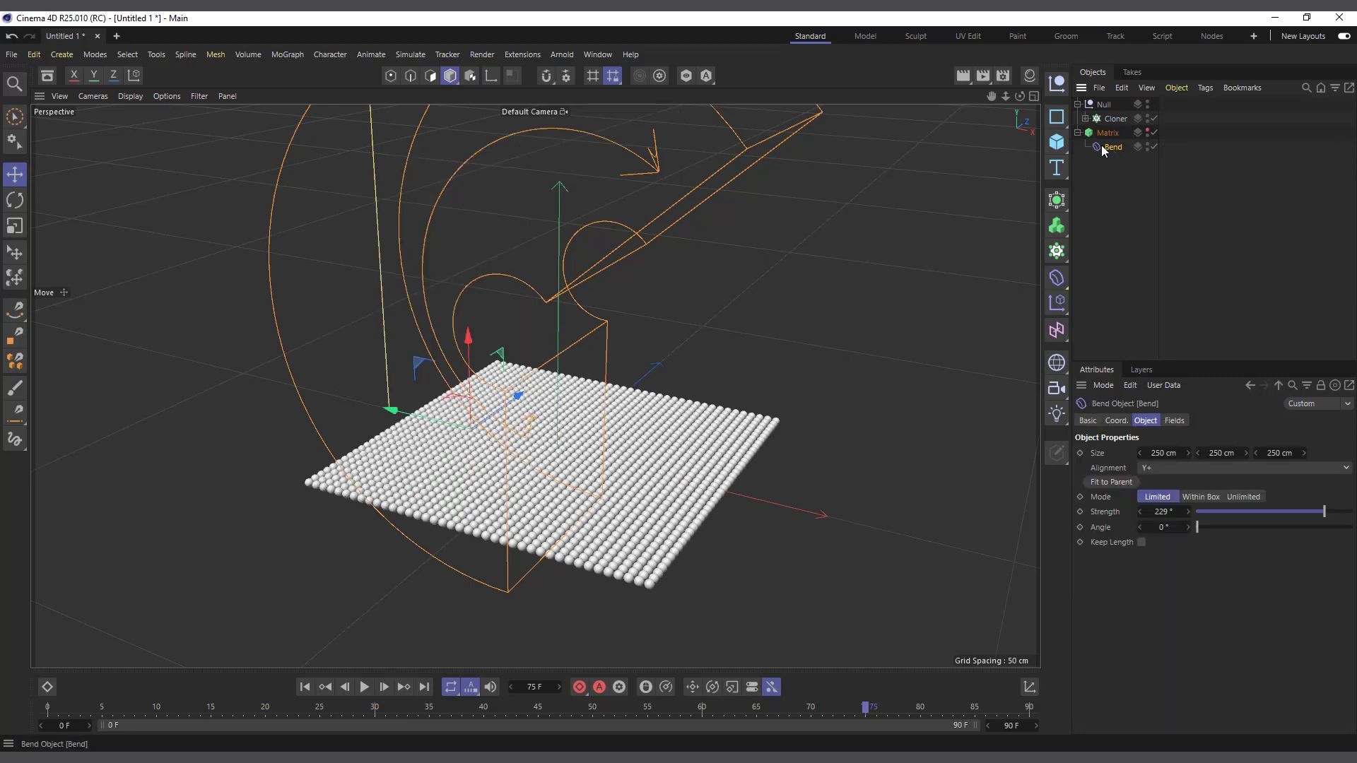
pyautogui.click(1148, 134)
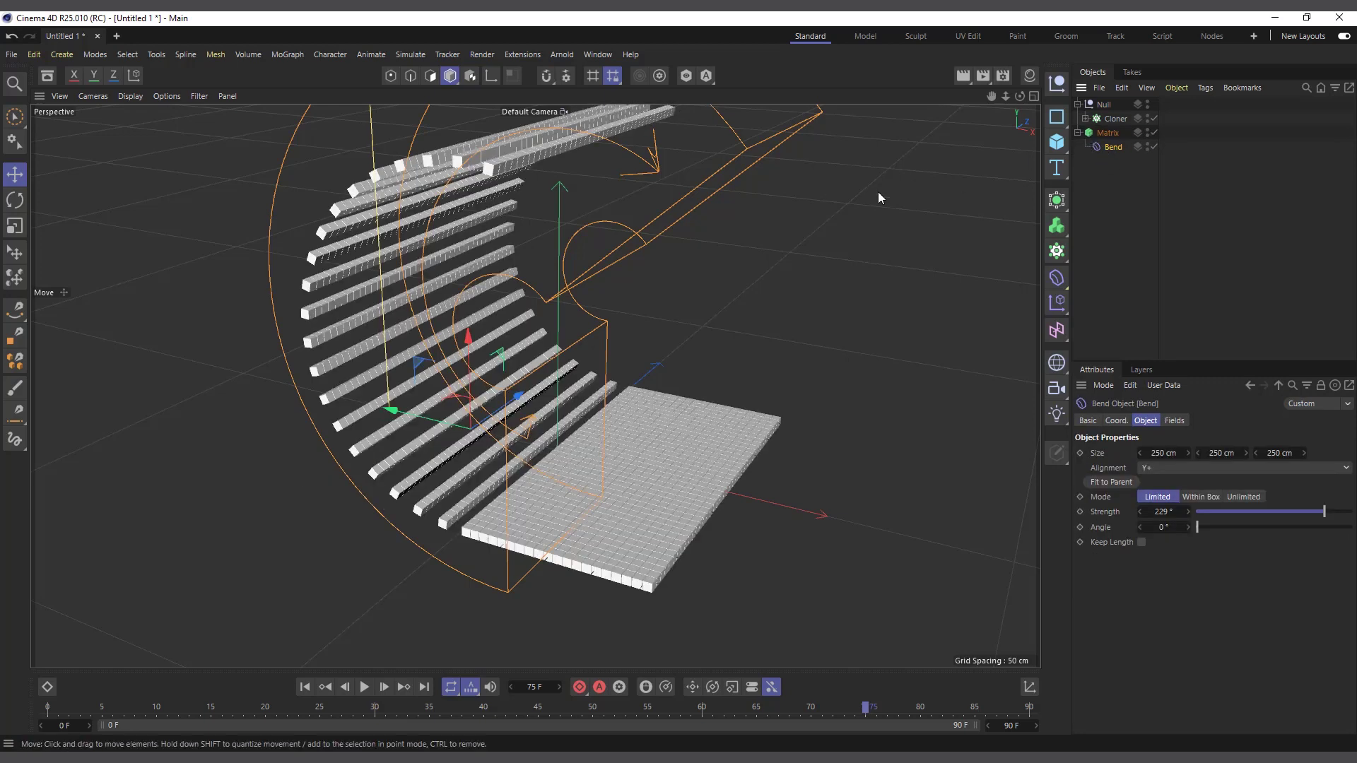
# Step: Turn the Matrix's editor visibility dot red to hide its own cubes
pyautogui.click(1113, 119)
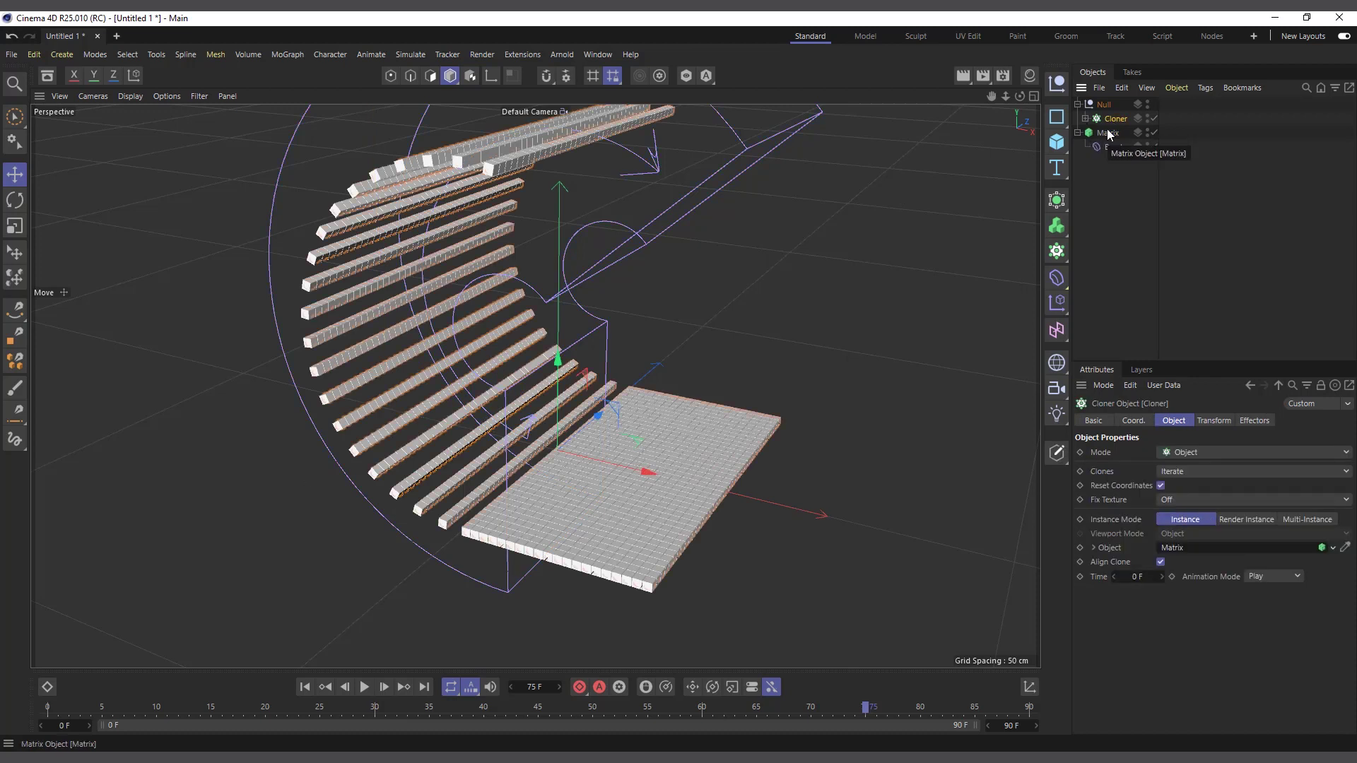
pyautogui.click(1086, 118)
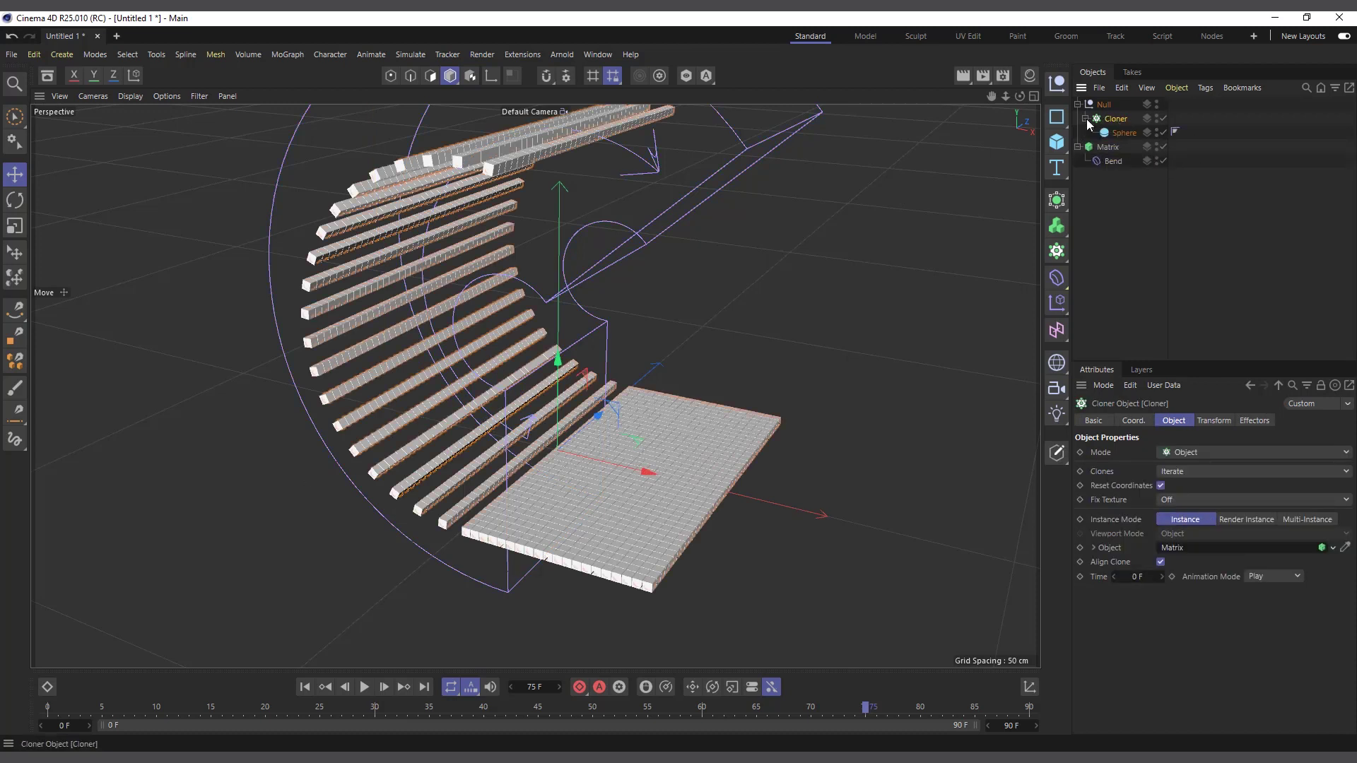
pyautogui.click(1086, 118)
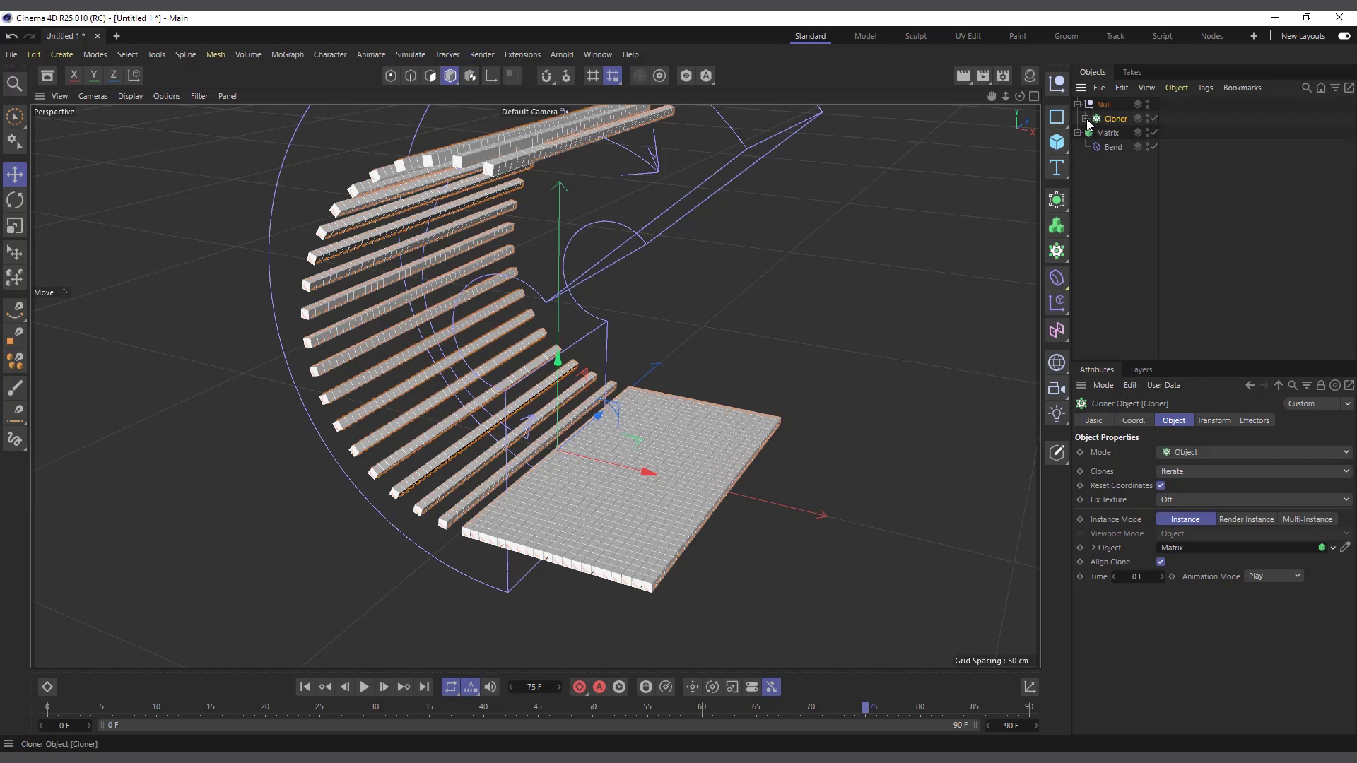
pyautogui.doubleClick(1147, 131)
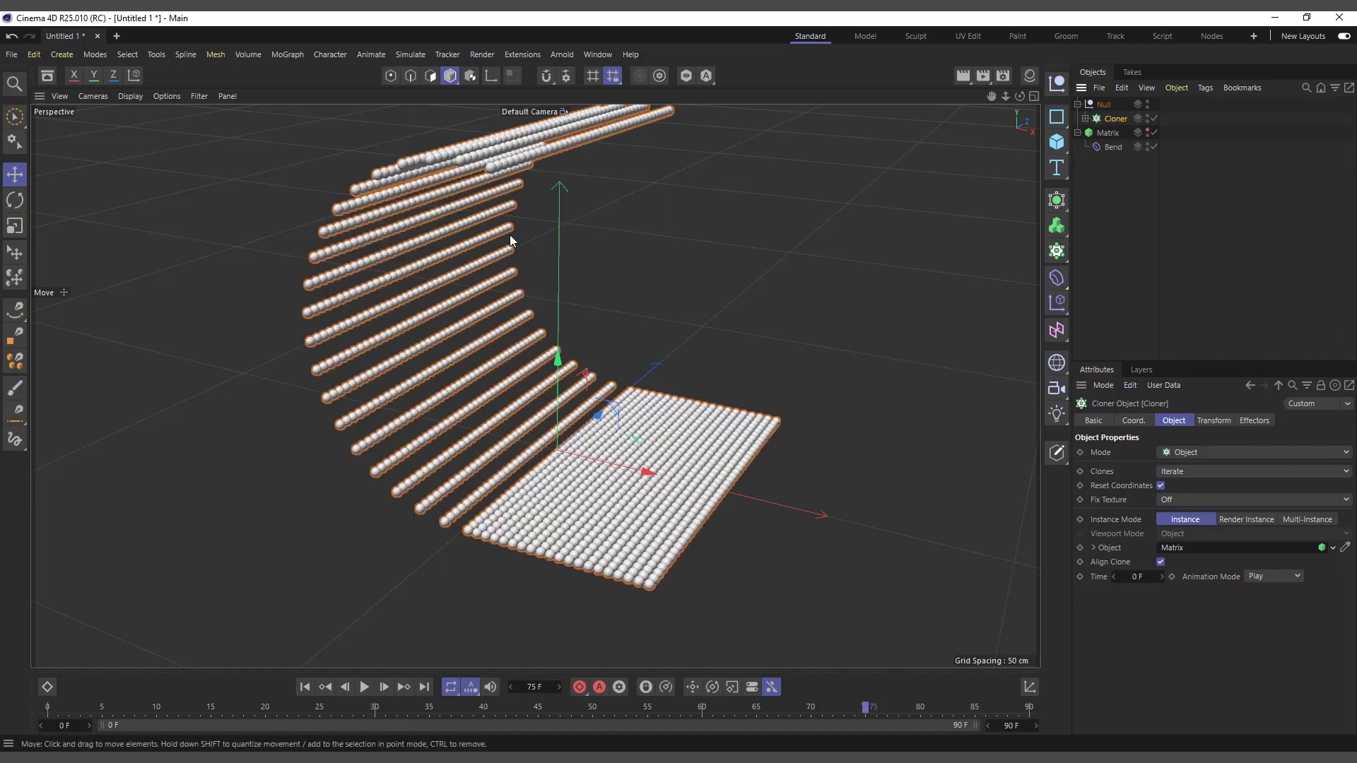
pyautogui.scroll(3, 510, 235)
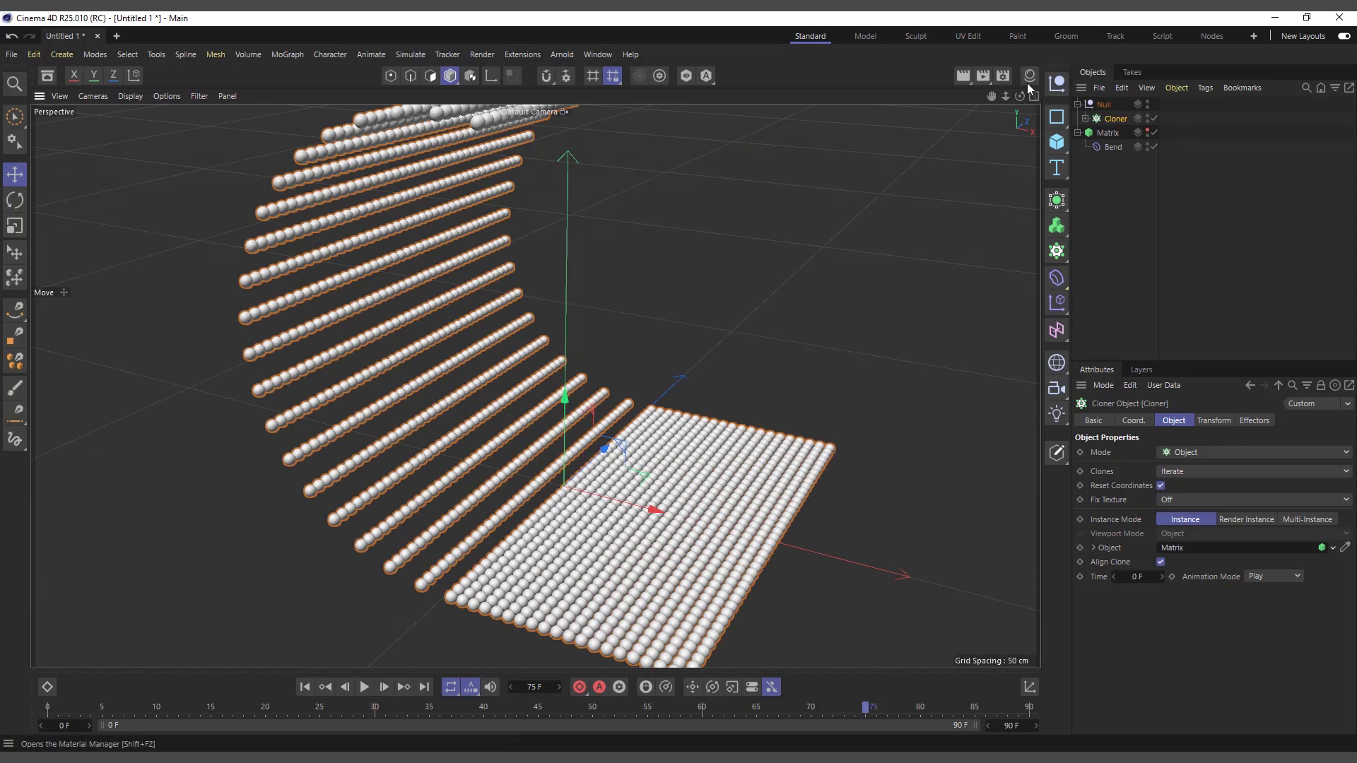
# Step: Enable Keep Length on the Bend deformer so the bent grid stays unstretched
pyautogui.moveTo(1019, 96); pyautogui.dragTo(958, 103)
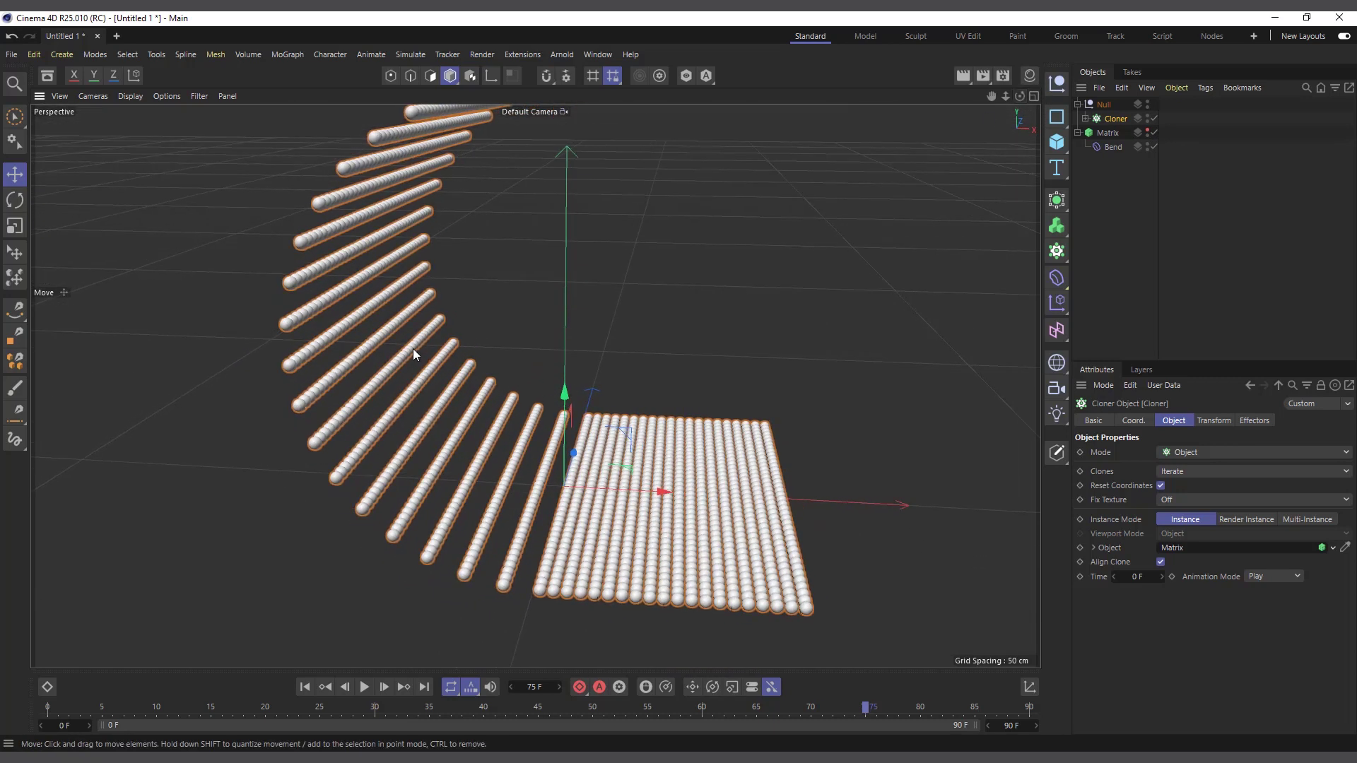
pyautogui.scroll(2, 346, 363)
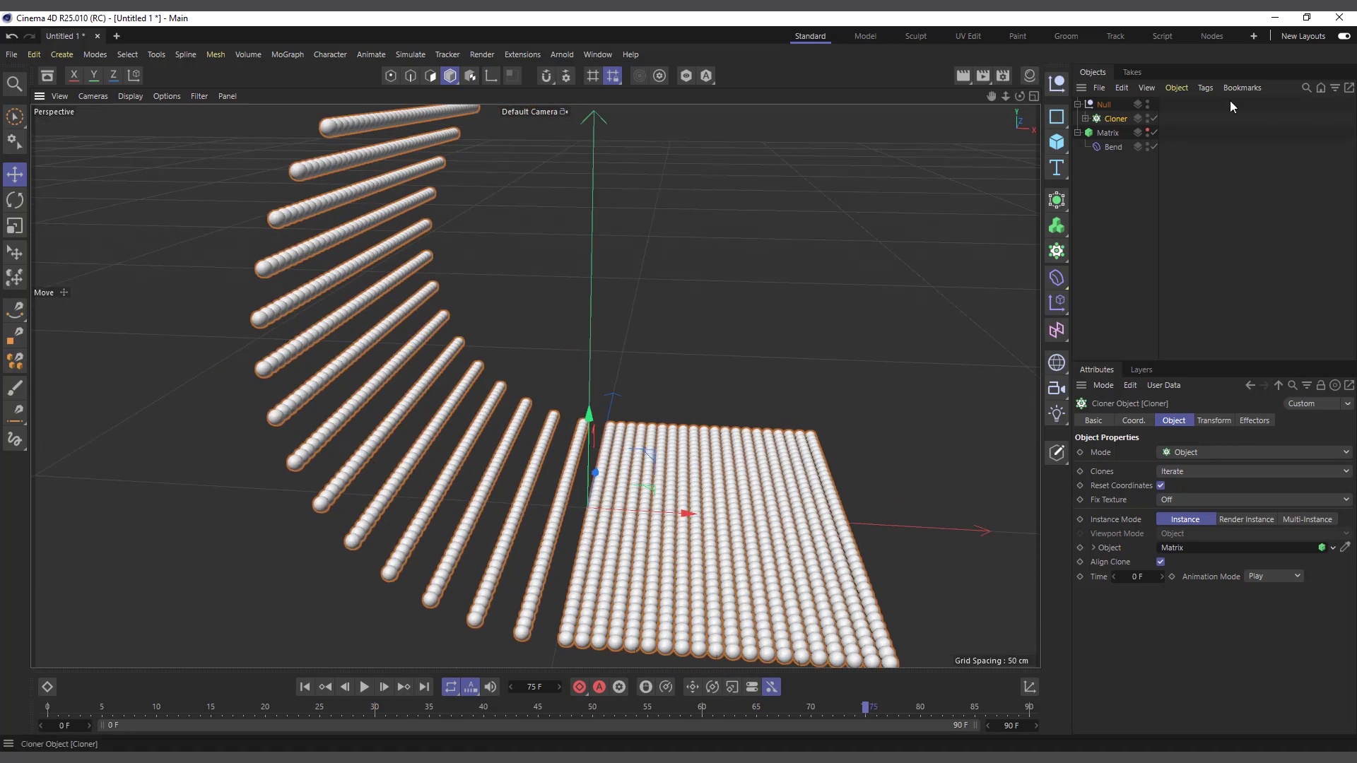
pyautogui.click(1112, 147)
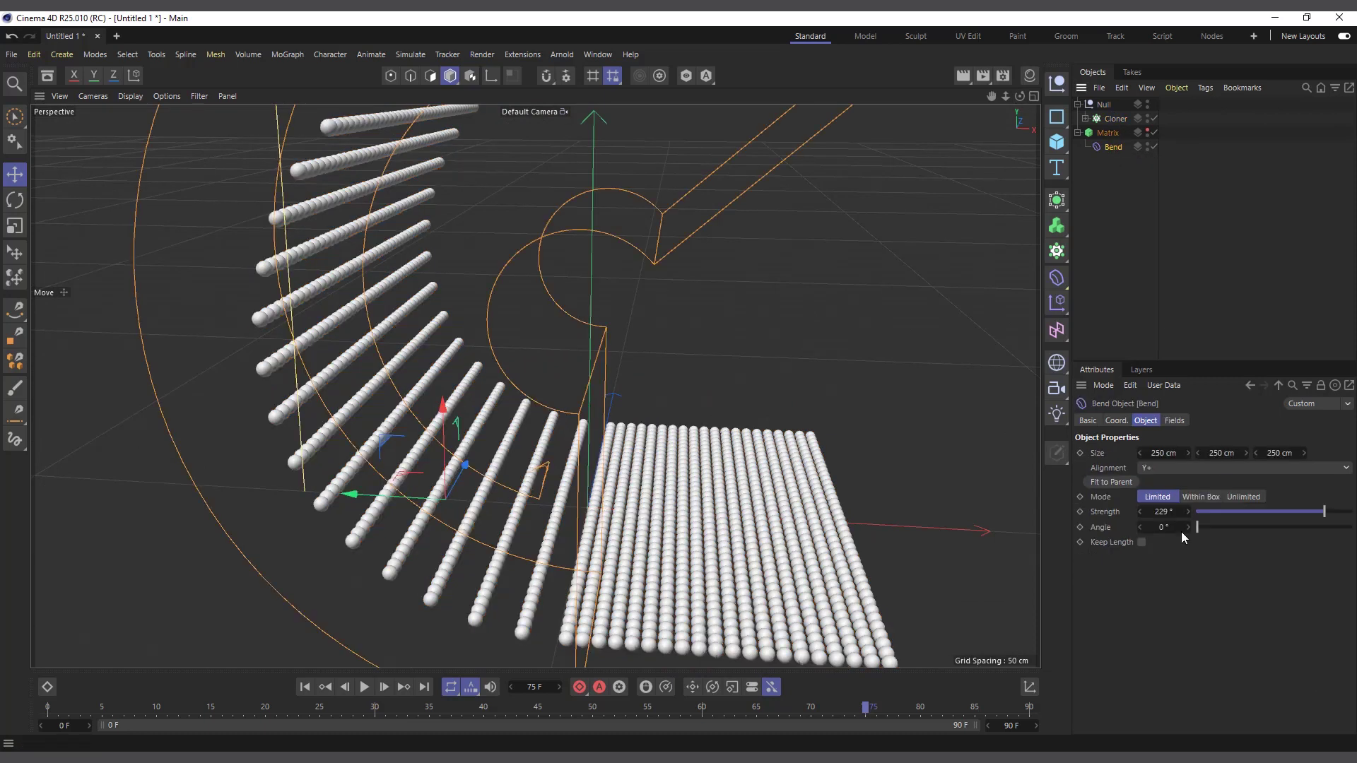
pyautogui.click(1142, 542)
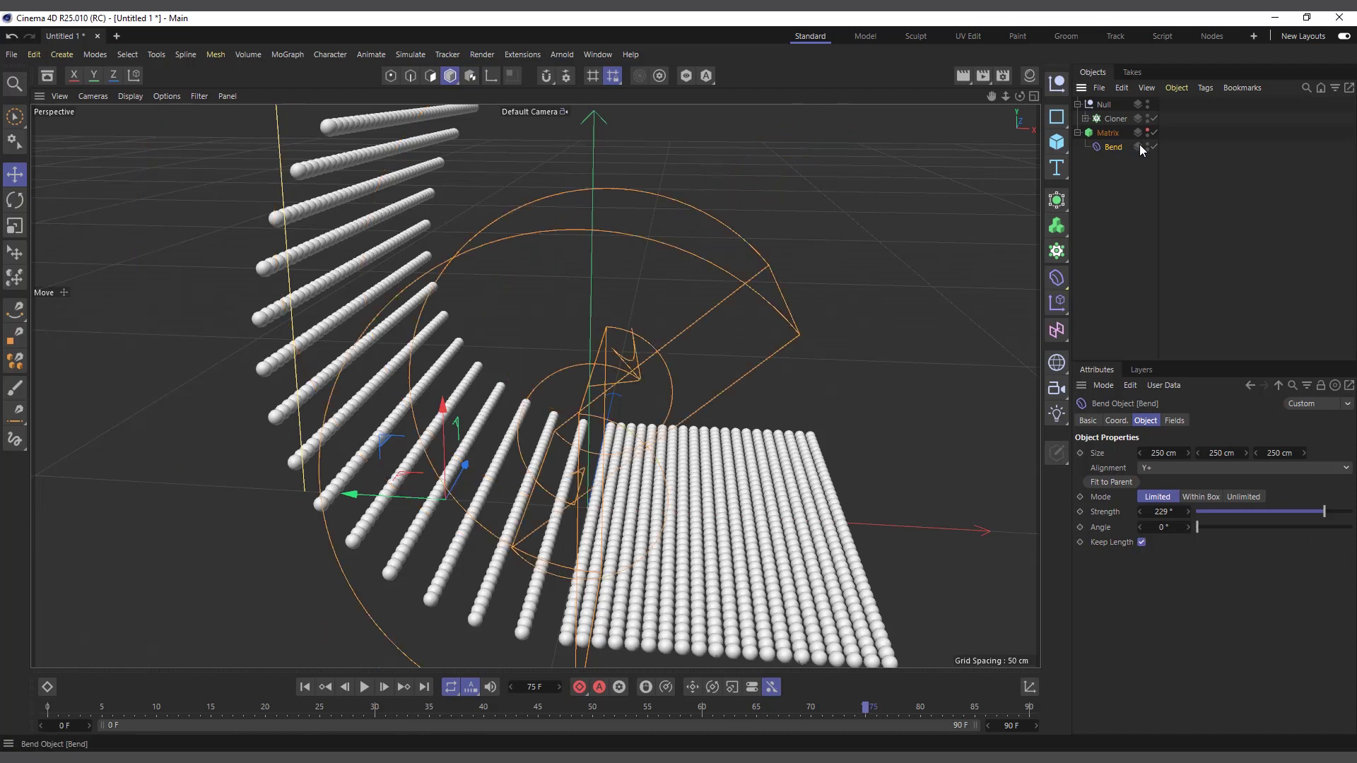
# Step: Toggle the Cloner off and on to refresh the clones, then orbit and pan to the curled sheet
pyautogui.click(1155, 117)
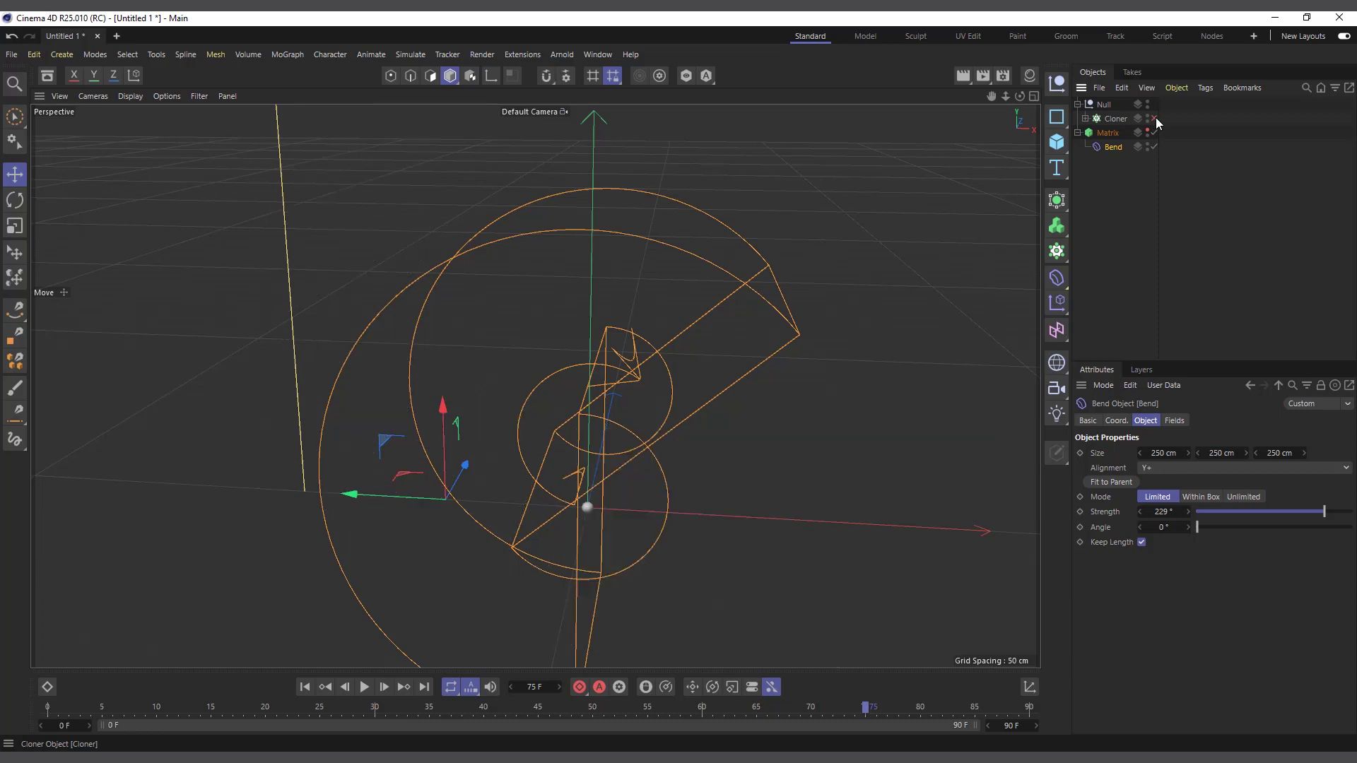
pyautogui.click(1155, 117)
pyautogui.moveTo(330, 343)
pyautogui.keyDown('alt'); pyautogui.mouseDown()
pyautogui.moveTo(637, 434)
pyautogui.moveTo(512, 567)
pyautogui.mouseUp(); pyautogui.keyUp('alt')
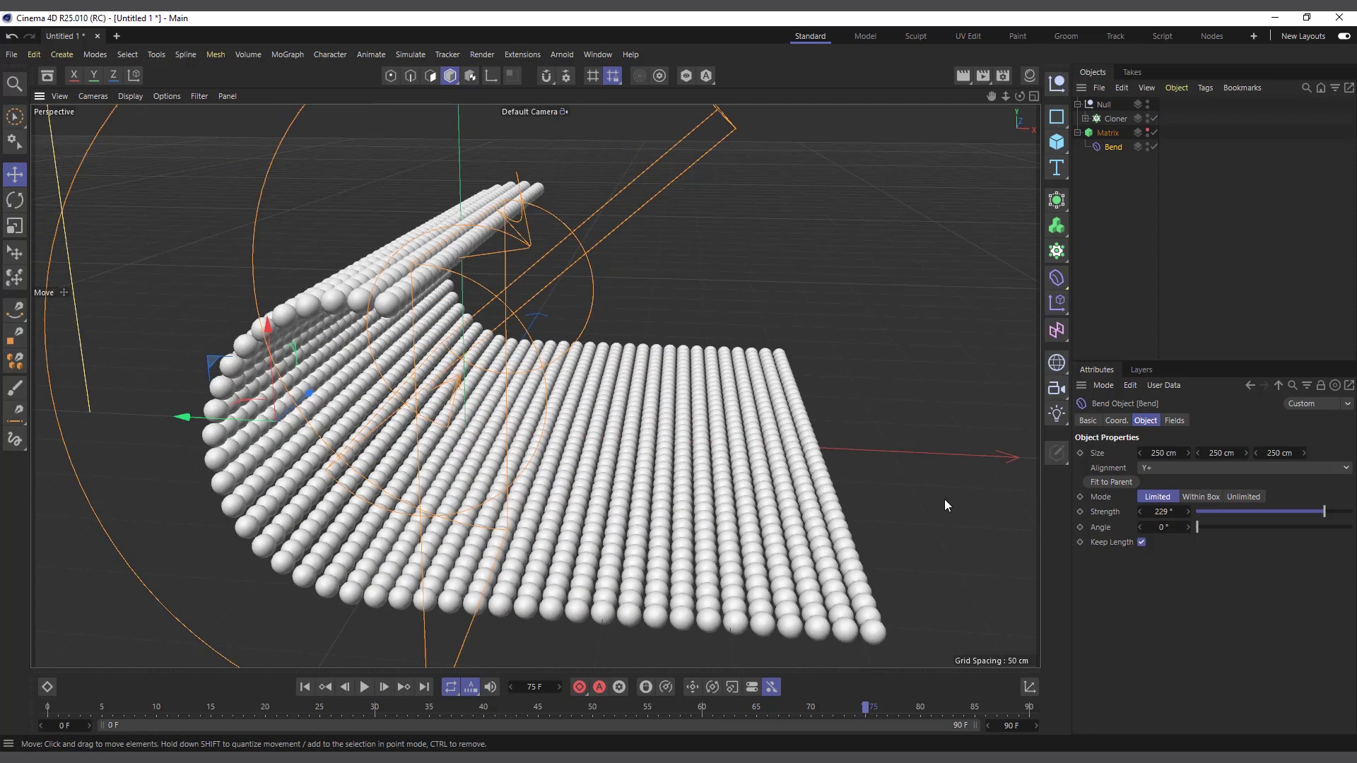
pyautogui.moveTo(991, 96); pyautogui.dragTo(972, 74)
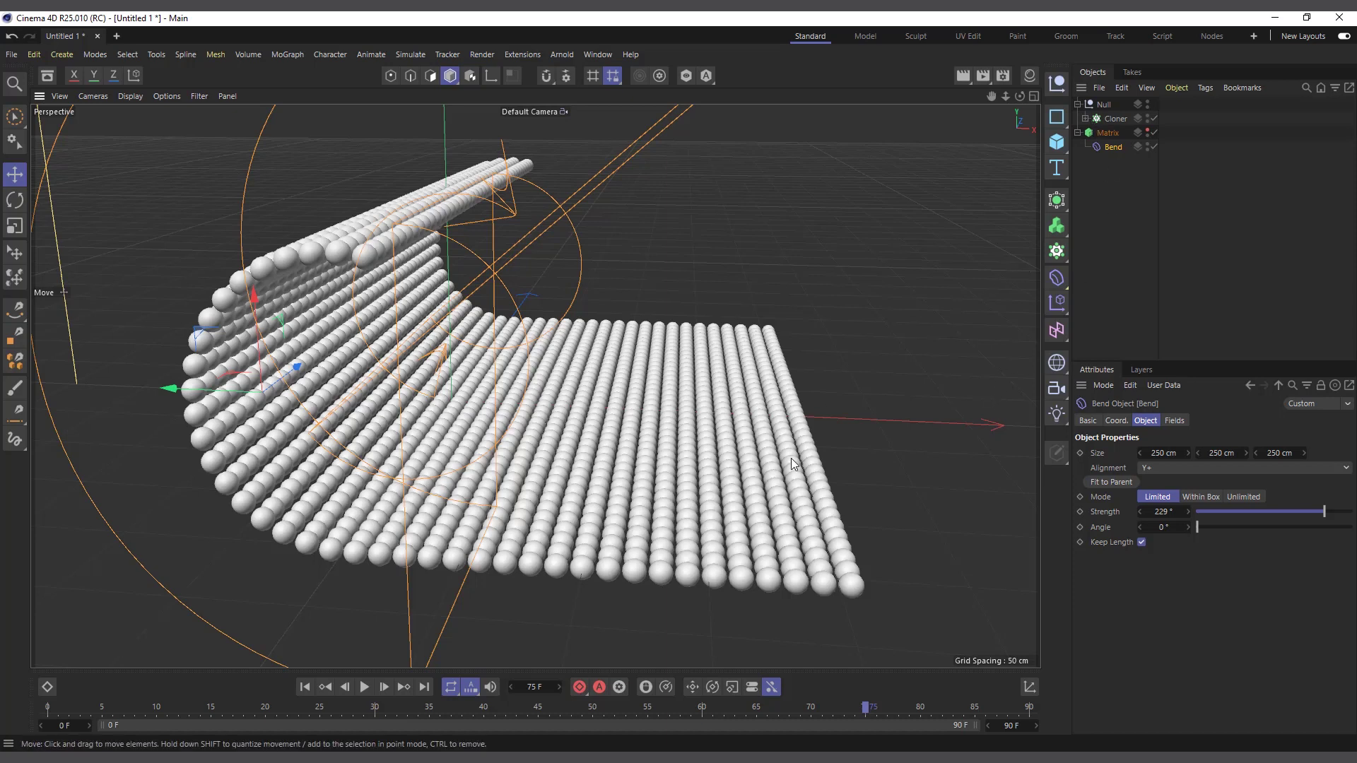
pyautogui.scroll(2, 791, 458)
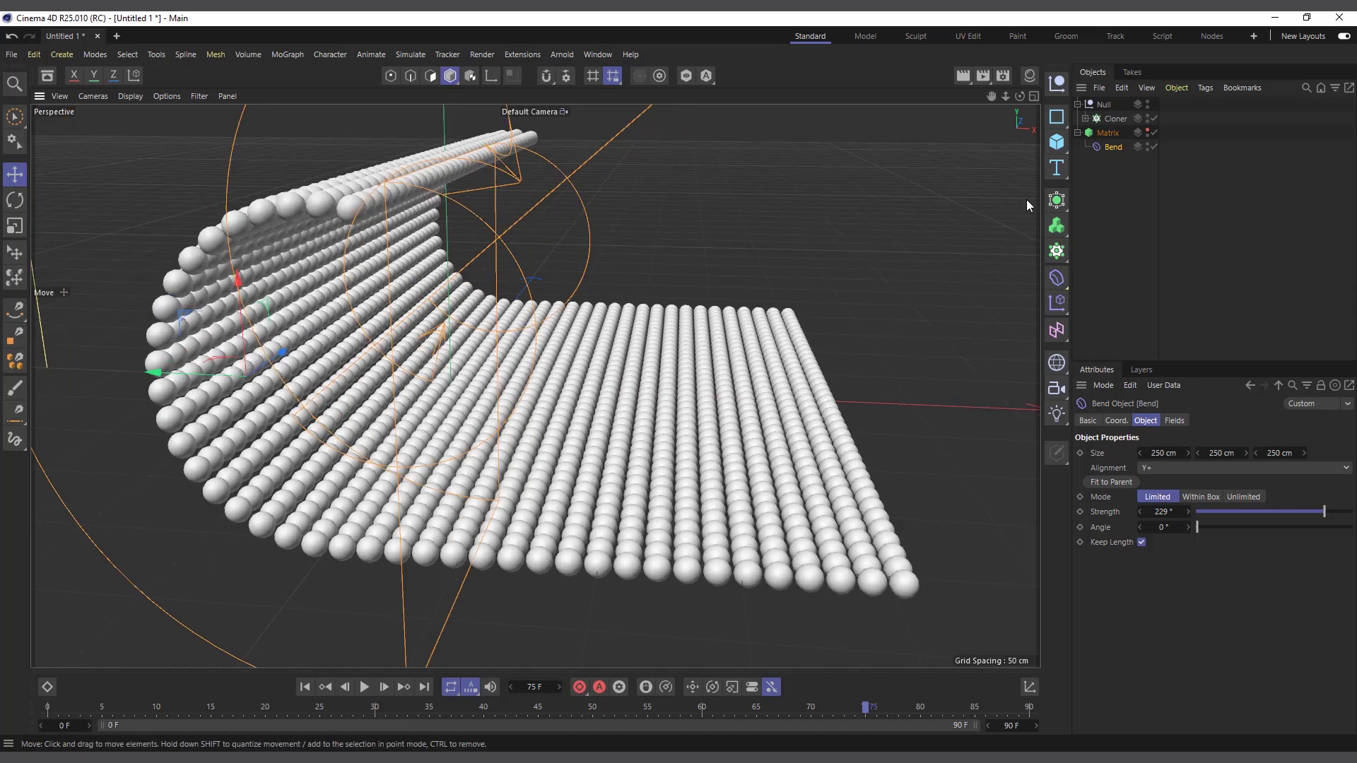
pyautogui.moveTo(1020, 96); pyautogui.dragTo(1049, 86)
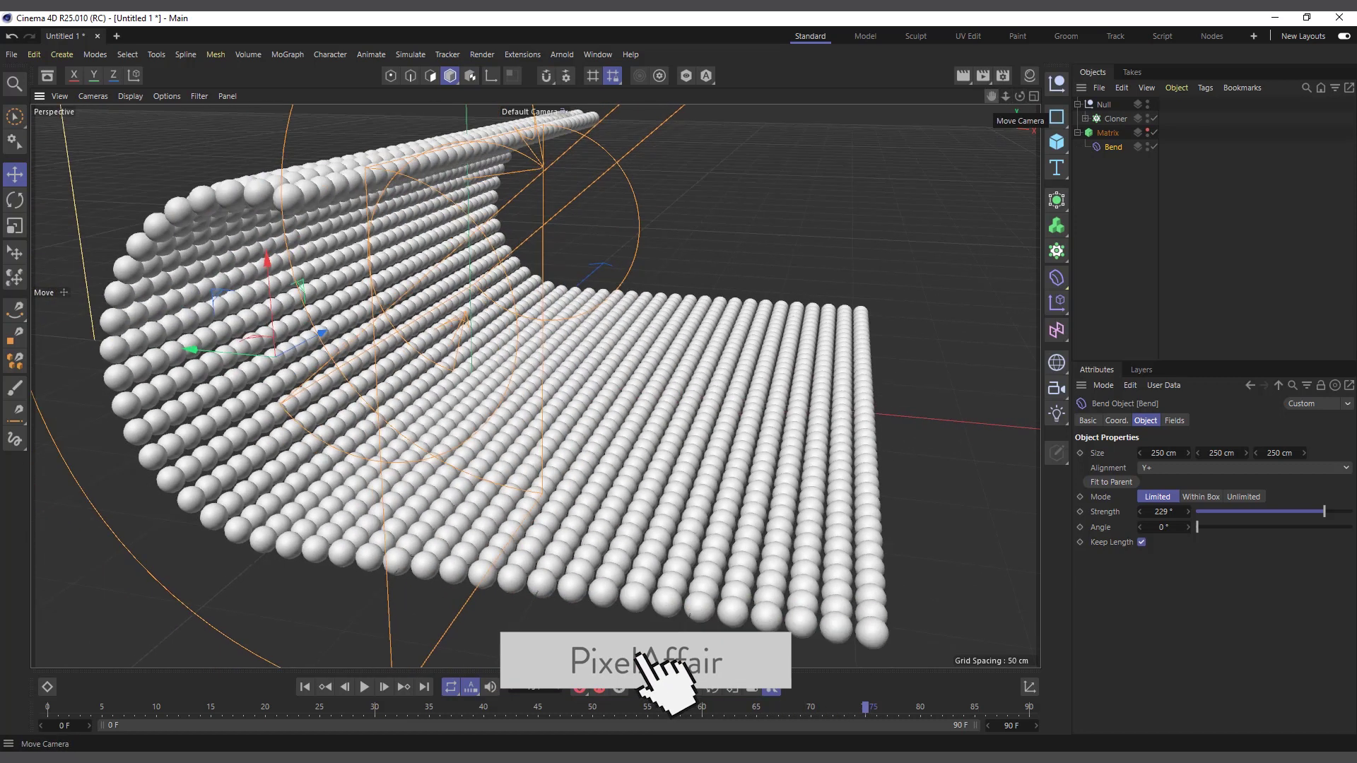